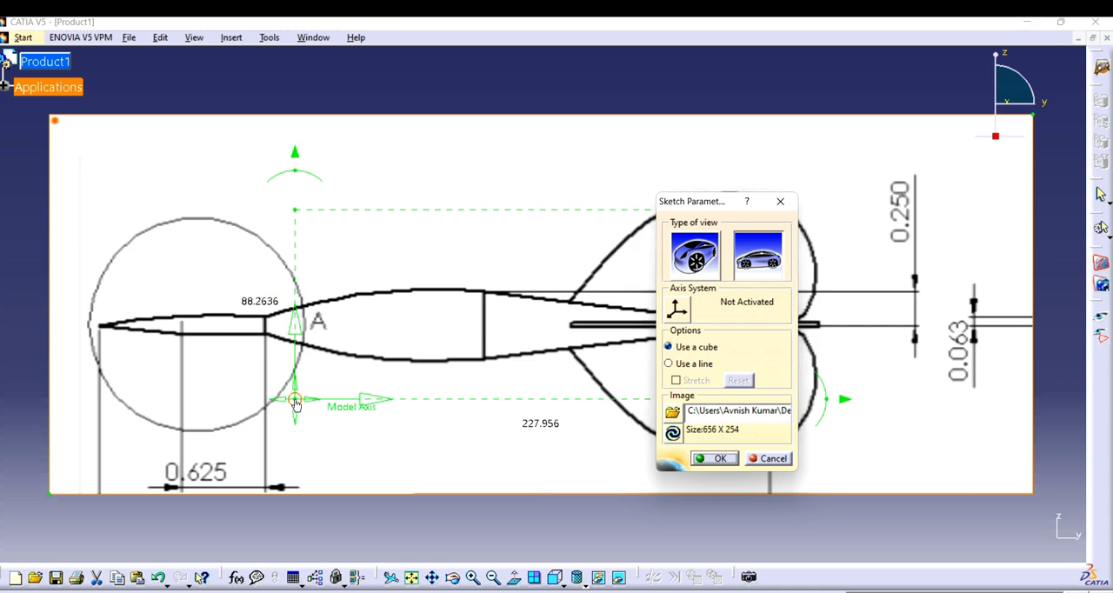
Step: Place the image's axis origin on the dart's tip, extend its horizontal size to about 342 past the dart's tail, and accept the parameters
{"action": "mouse_move", "coordinate": [328, 398]}
{"action": "left_mouse_down"}
{"action": "mouse_move", "coordinate": [296, 323]}
{"action": "mouse_move", "coordinate": [101, 325]}
{"action": "left_mouse_up"}
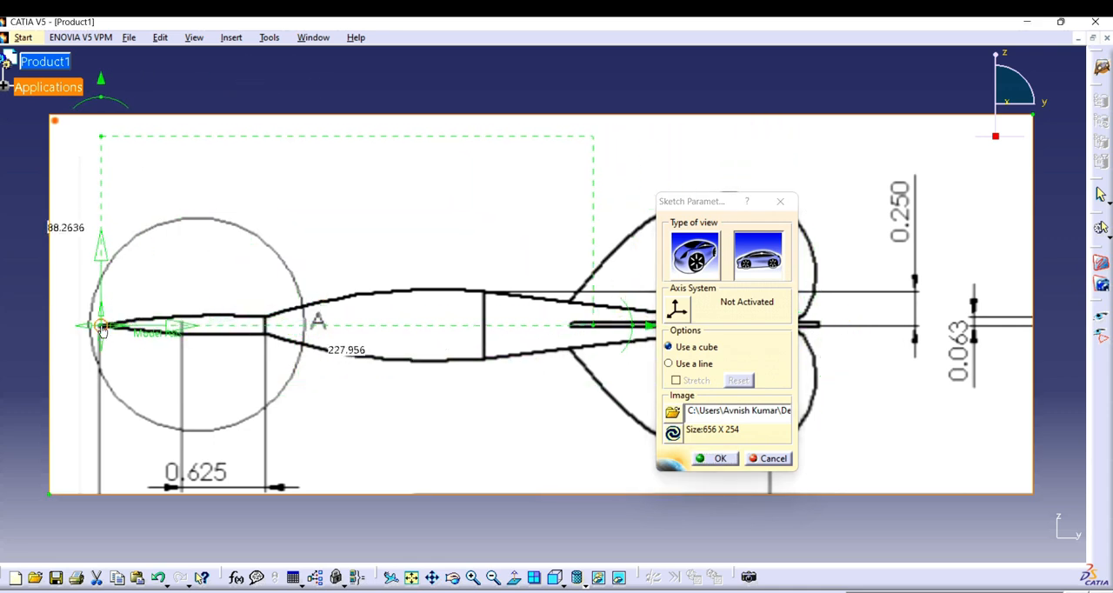
{"action": "left_click_drag", "start_coordinate": [701, 207], "coordinate": [694, 357]}
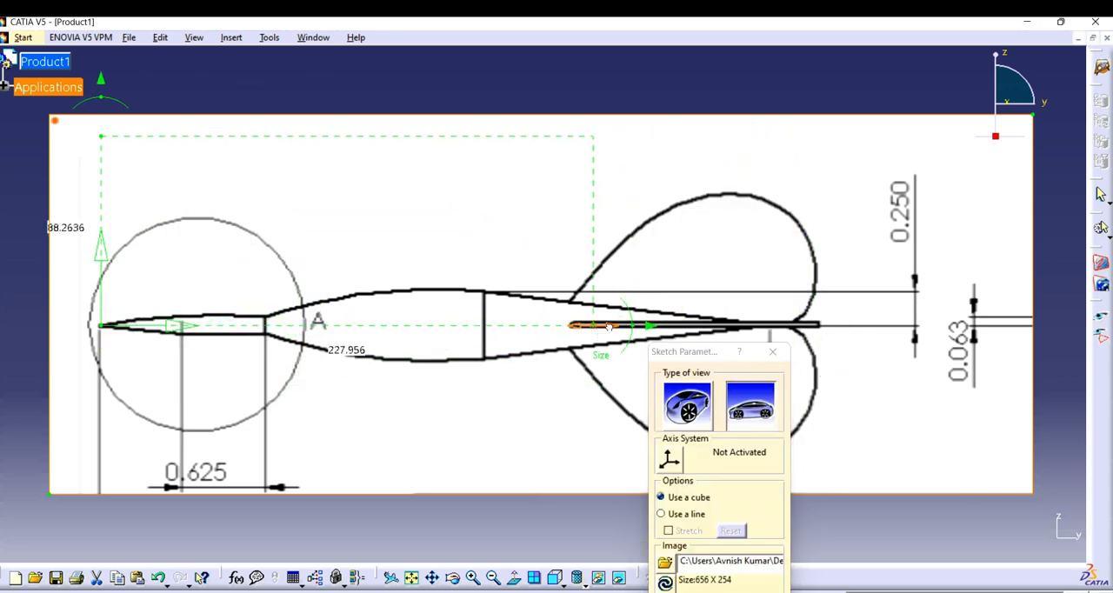
{"action": "left_click_drag", "start_coordinate": [606, 313], "coordinate": [851, 315]}
{"action": "left_click_drag", "start_coordinate": [687, 363], "coordinate": [688, 216]}
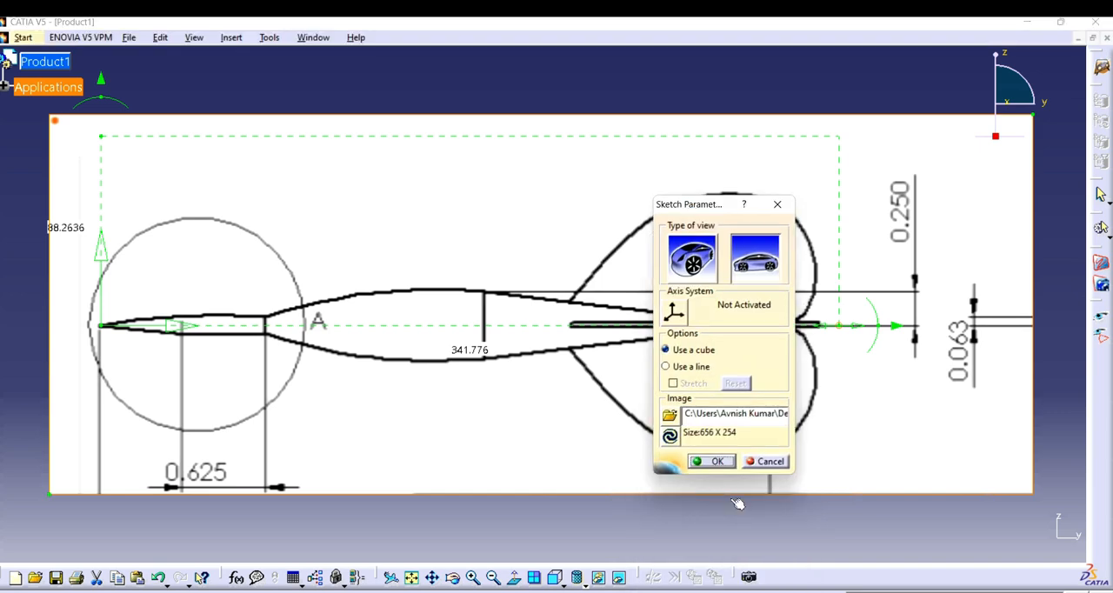
{"action": "left_click", "coordinate": [713, 463]}
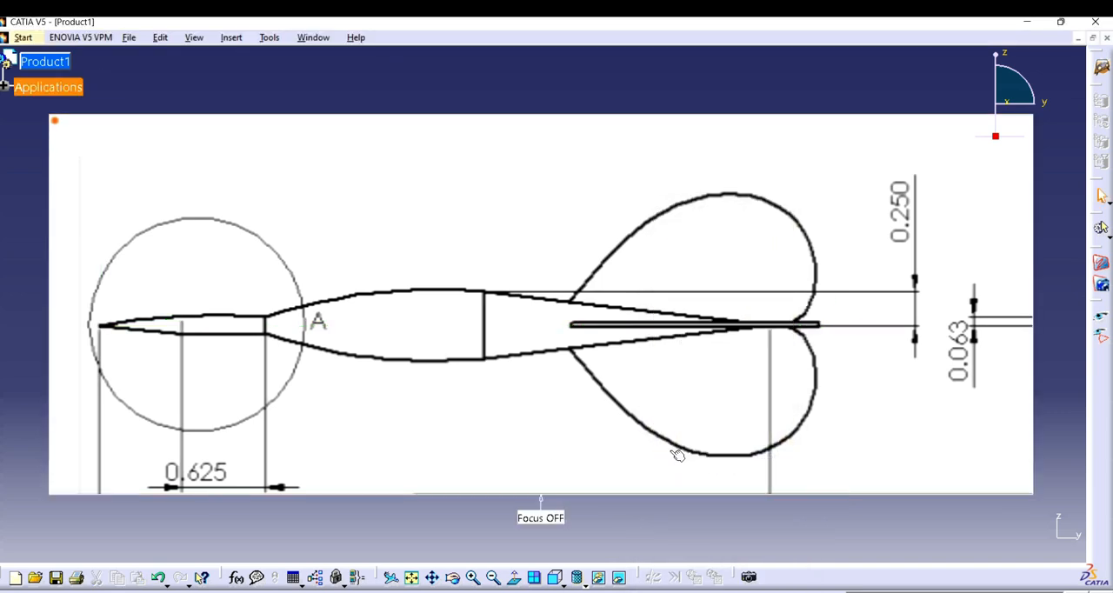
Step: Try to add a new part through the Wireframe and Surface Design workbench
{"action": "left_click", "coordinate": [22, 37]}
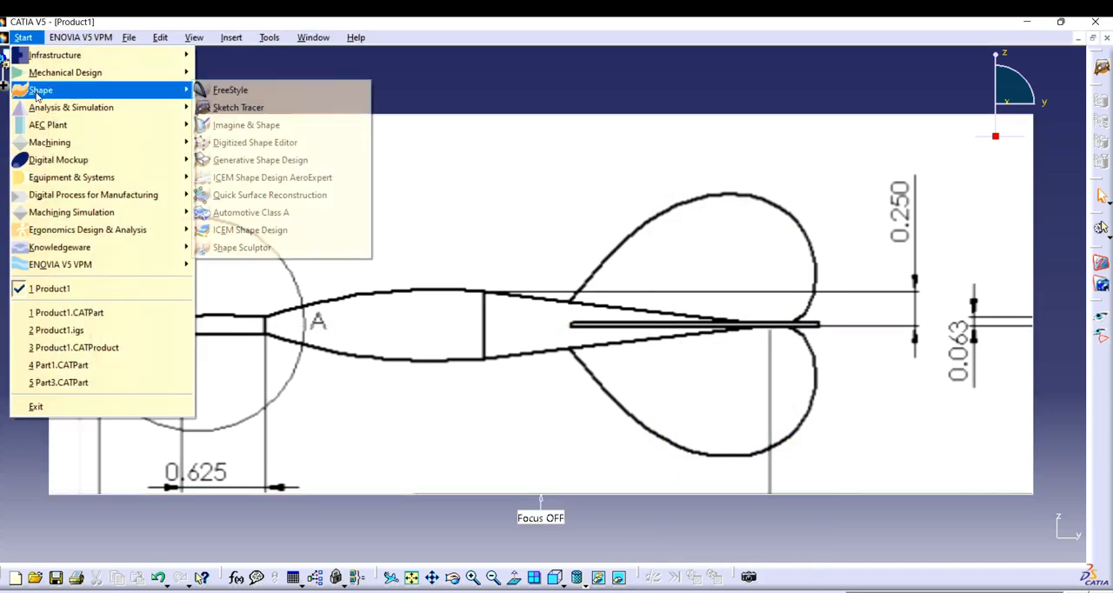
{"action": "mouse_move", "coordinate": [96, 72]}
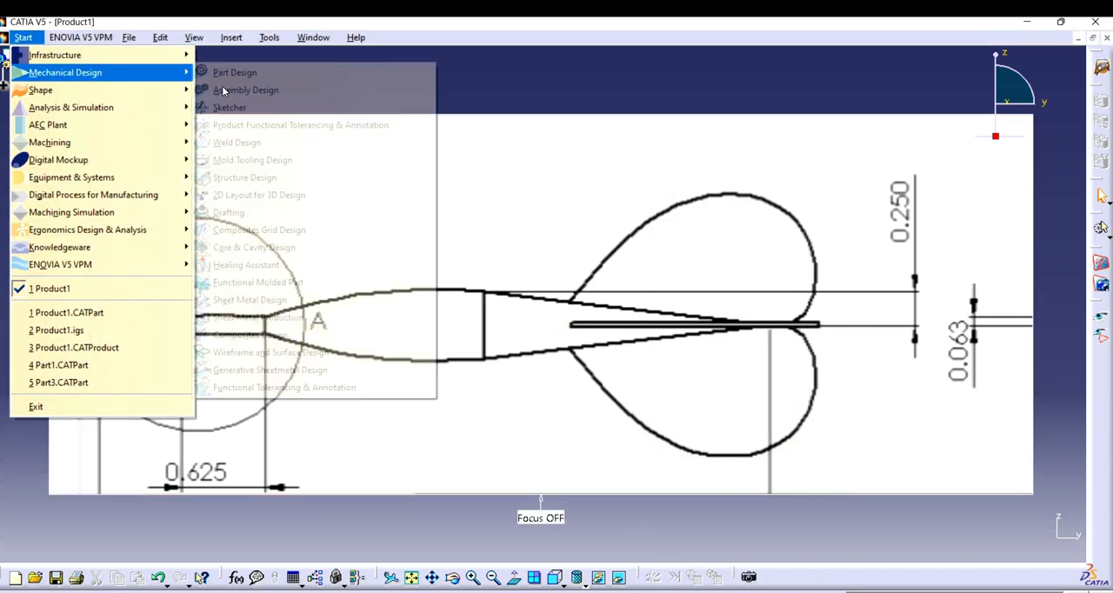
{"action": "left_click", "coordinate": [255, 353]}
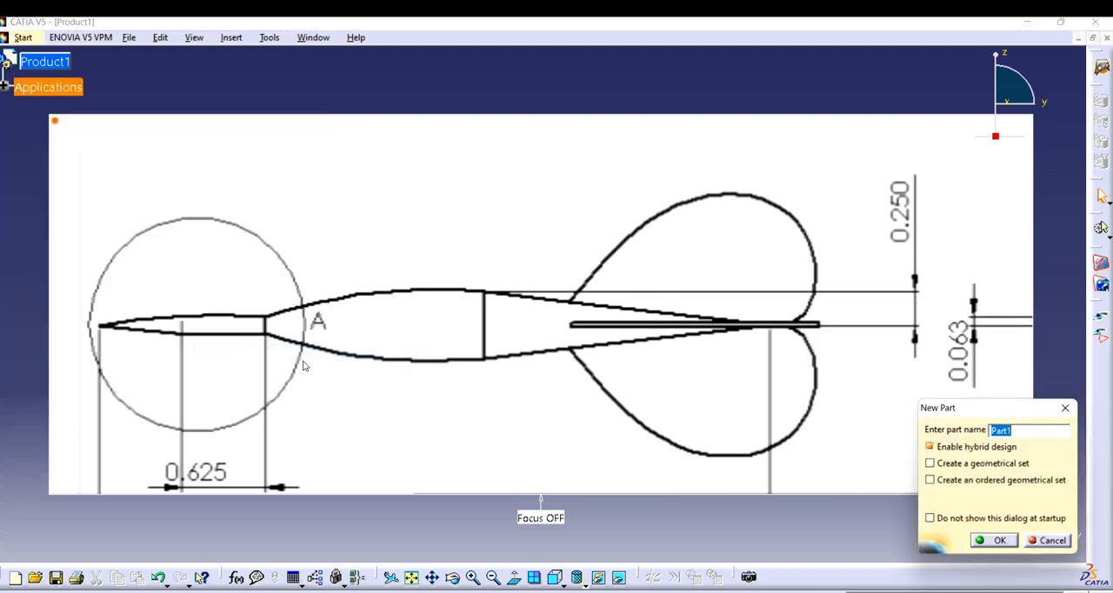
{"action": "left_click", "coordinate": [1000, 541]}
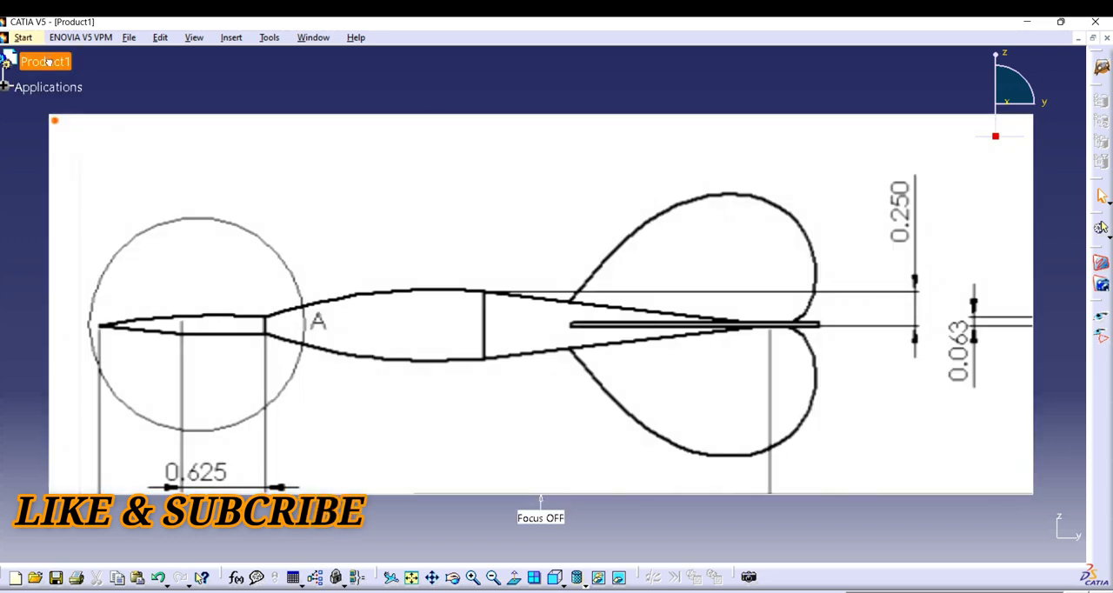
Step: Add a new part to the product with the Part Design workbench
{"action": "left_click", "coordinate": [23, 38]}
{"action": "mouse_move", "coordinate": [65, 72]}
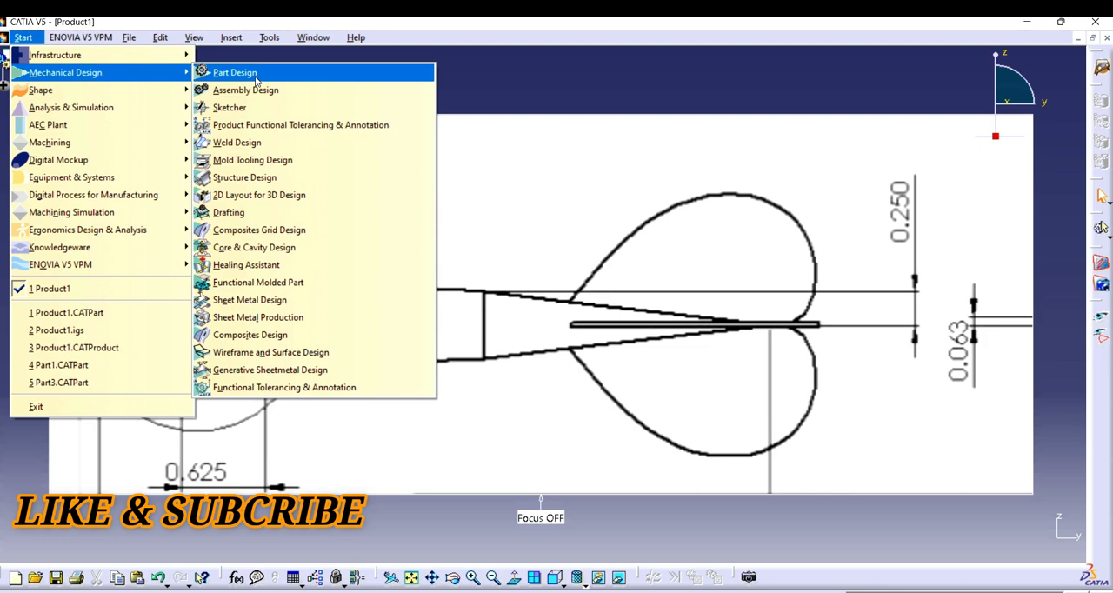
{"action": "left_click", "coordinate": [256, 78]}
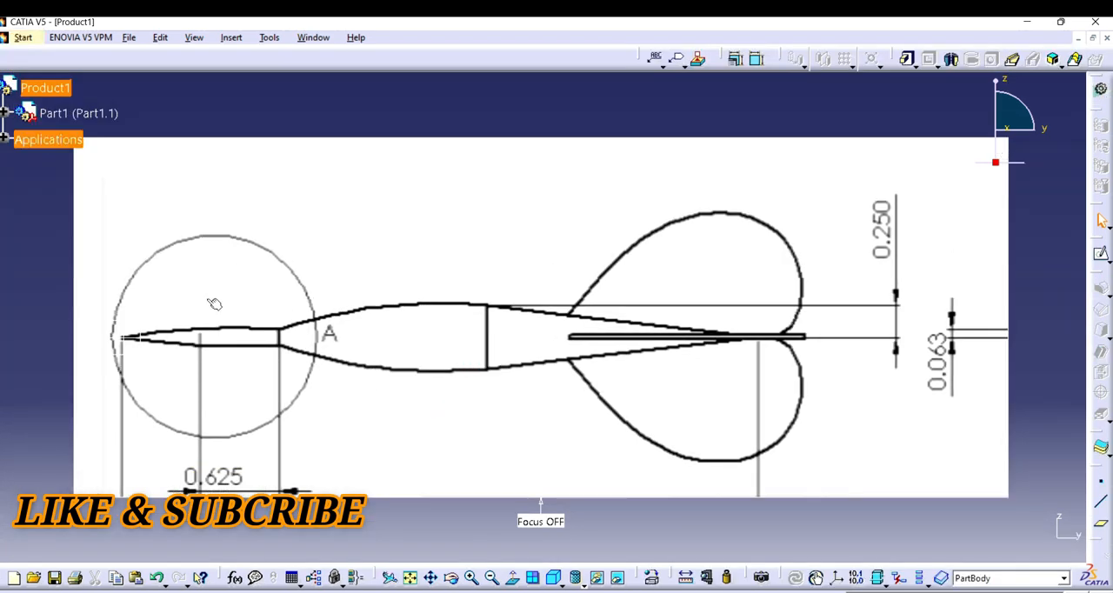
Step: Open a sketch on the new part's yz plane, facing the dart image
{"action": "left_click", "coordinate": [119, 339]}
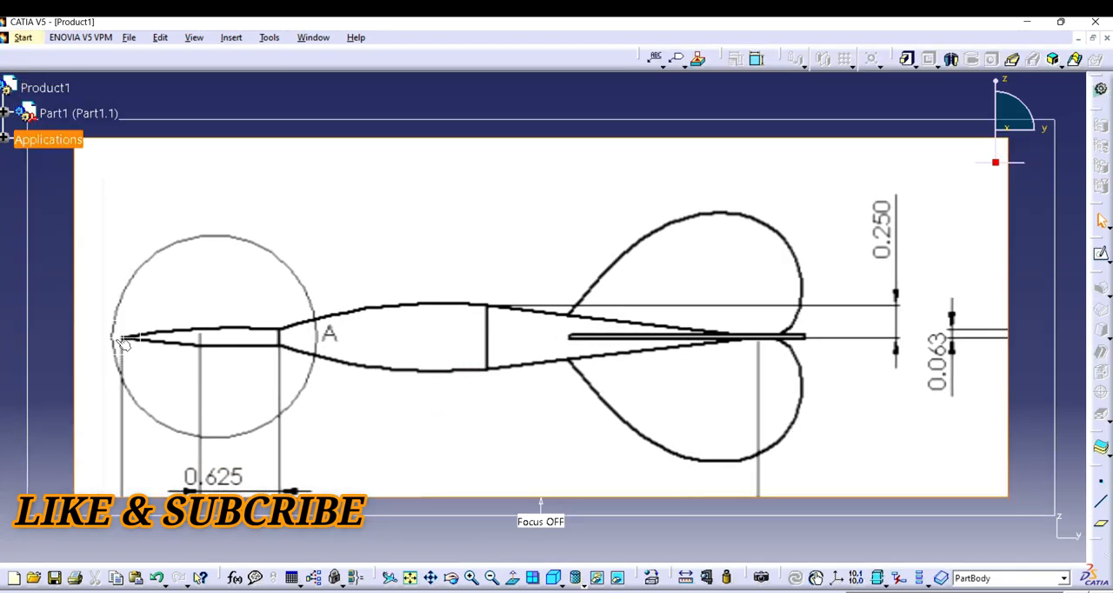
{"action": "left_click", "coordinate": [122, 323]}
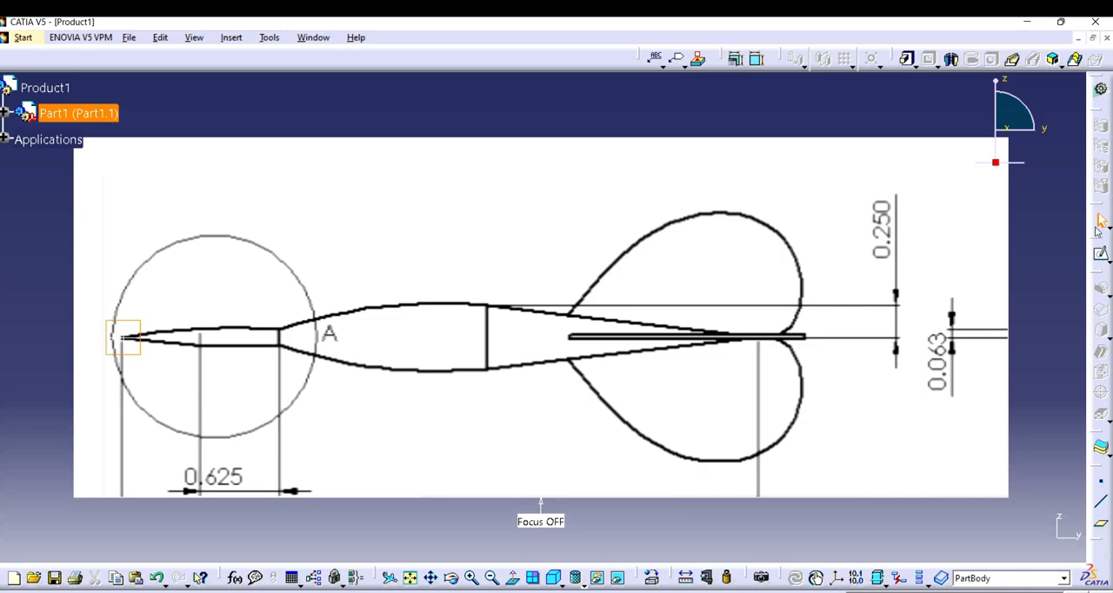
{"action": "left_click", "coordinate": [1101, 254]}
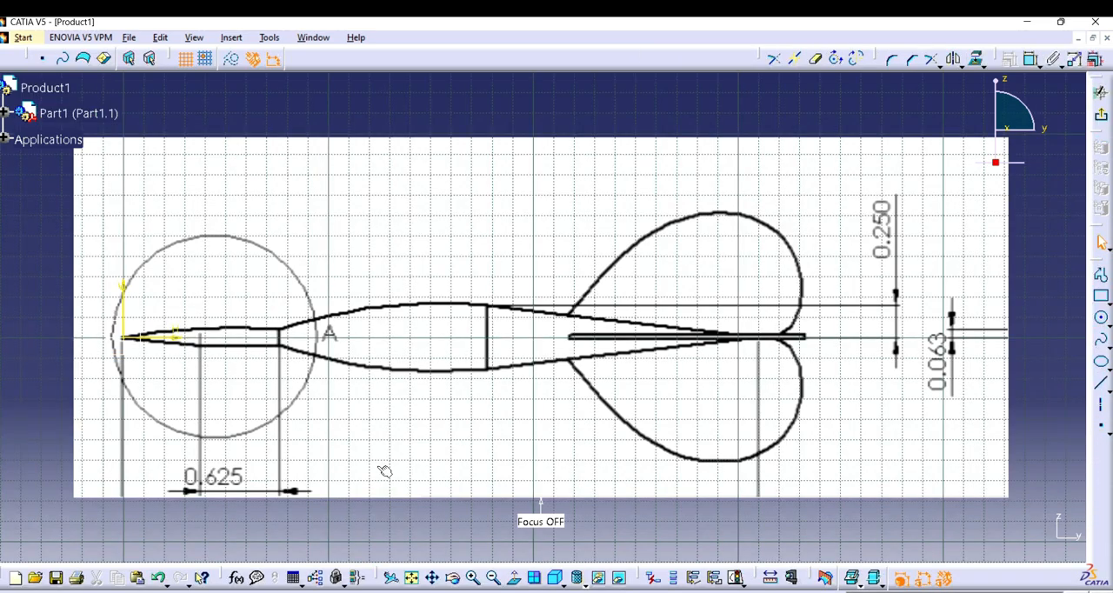
Step: Trace the needle's upper edge with a three-point arc from the origin to about H 77 mm, V 4.8 mm, passing about H 30 mm, V 4.4 mm
{"action": "left_click", "coordinate": [475, 577]}
{"action": "left_click", "coordinate": [474, 577]}
{"action": "left_click", "coordinate": [433, 578]}
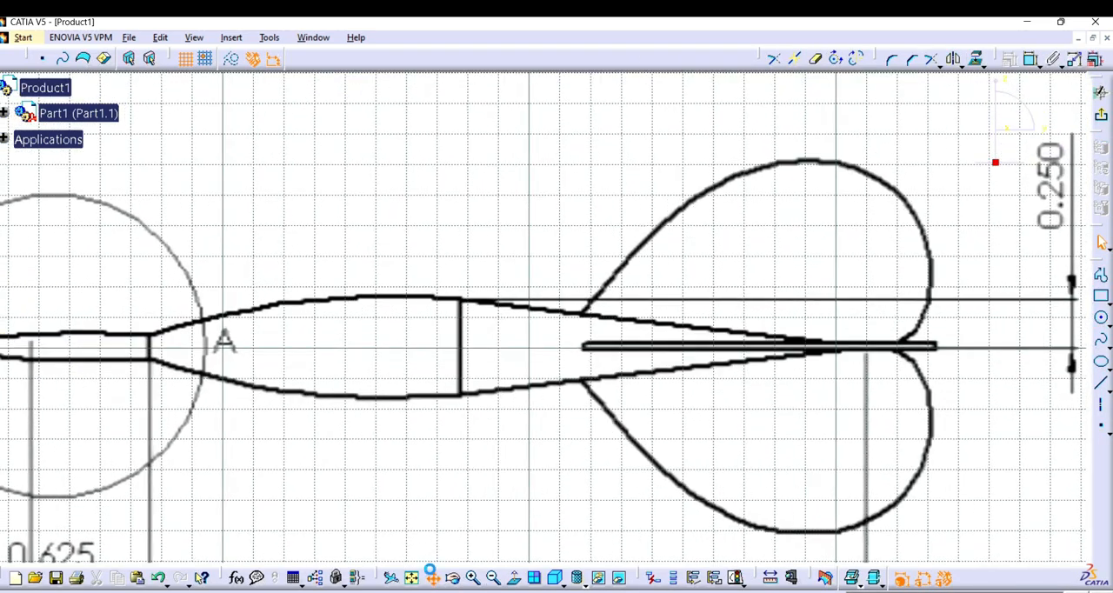
{"action": "left_click_drag", "start_coordinate": [356, 435], "coordinate": [731, 435]}
{"action": "left_click", "coordinate": [472, 577]}
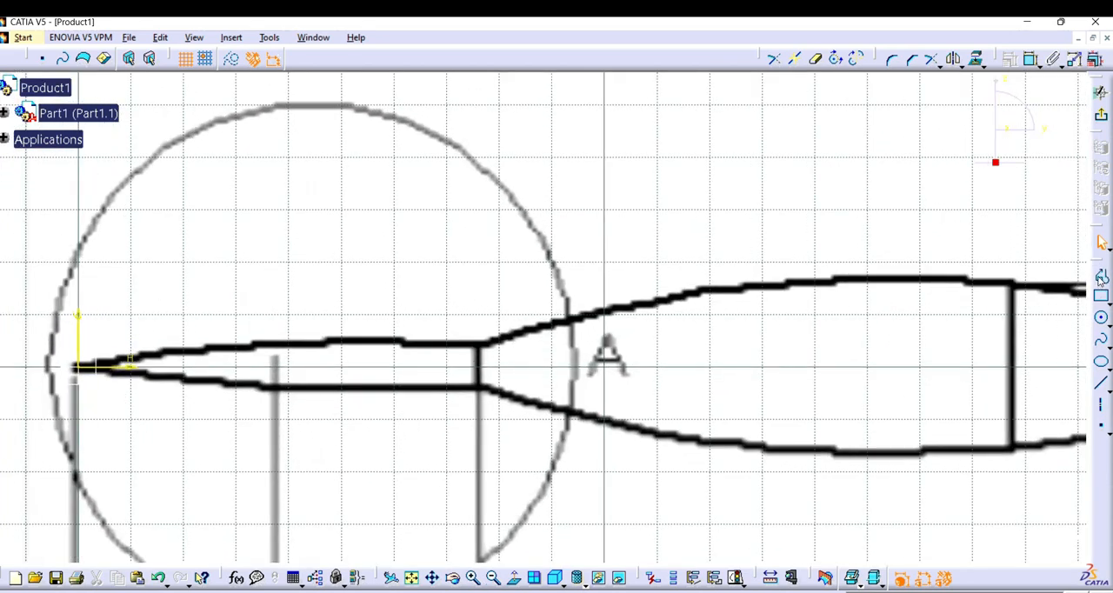
{"action": "left_click", "coordinate": [1104, 319]}
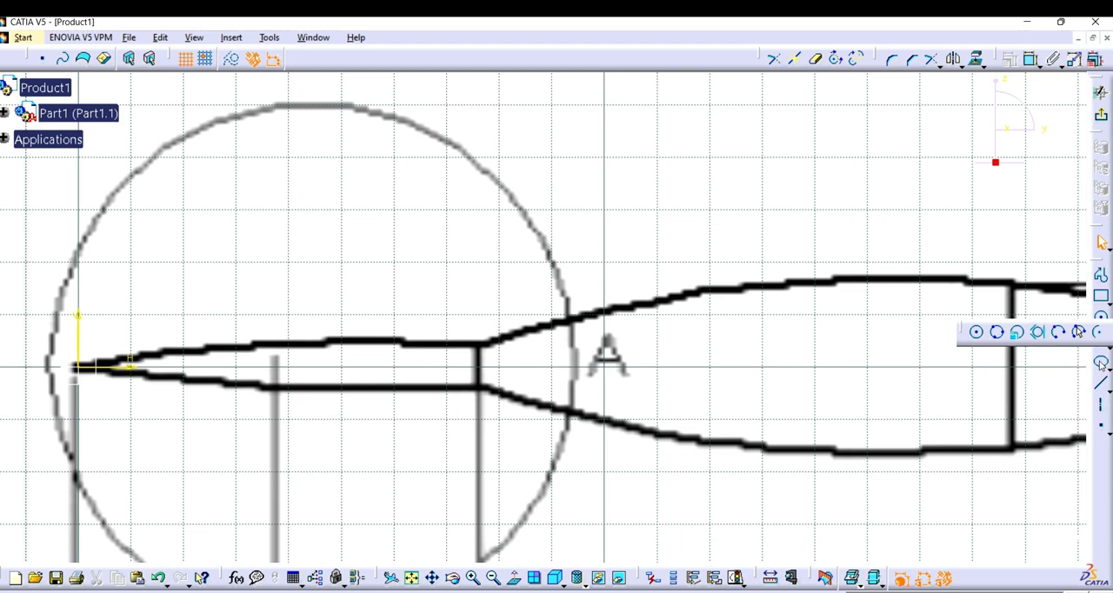
{"action": "left_click", "coordinate": [77, 366]}
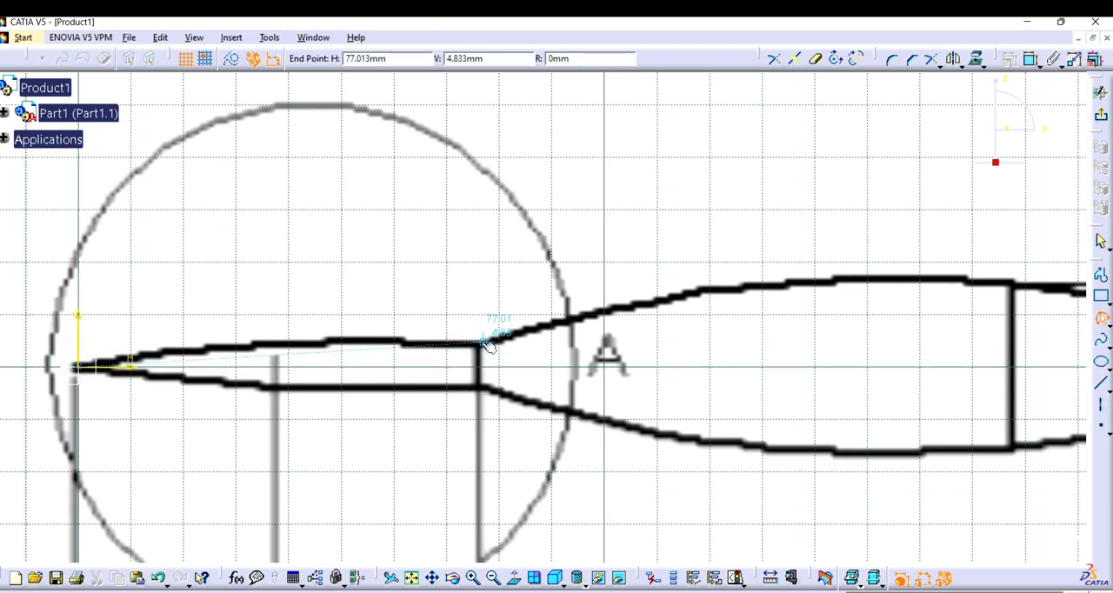
{"action": "left_click", "coordinate": [482, 345]}
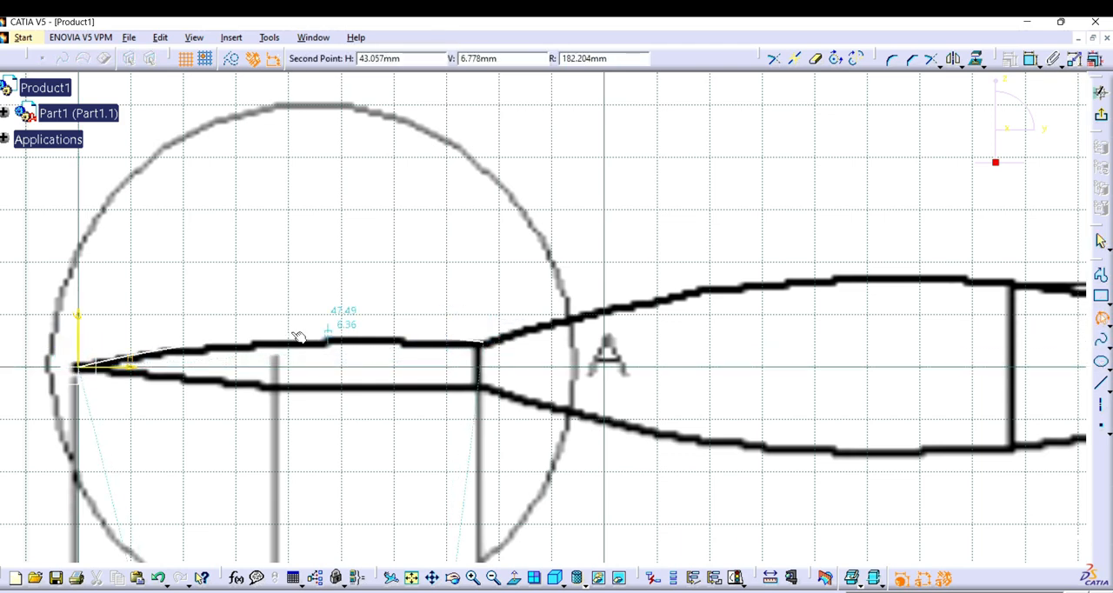
{"action": "left_click", "coordinate": [244, 347]}
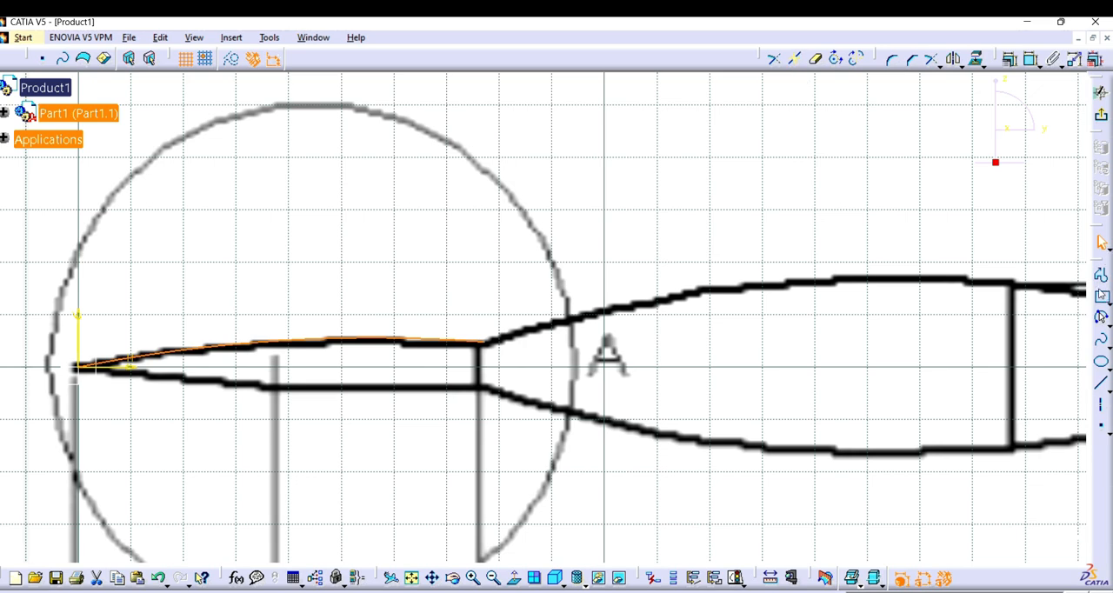
Step: Close the needle profile with a vertical line from the arc's end to the horizontal axis and a horizontal line back to the origin
{"action": "left_click", "coordinate": [1101, 275]}
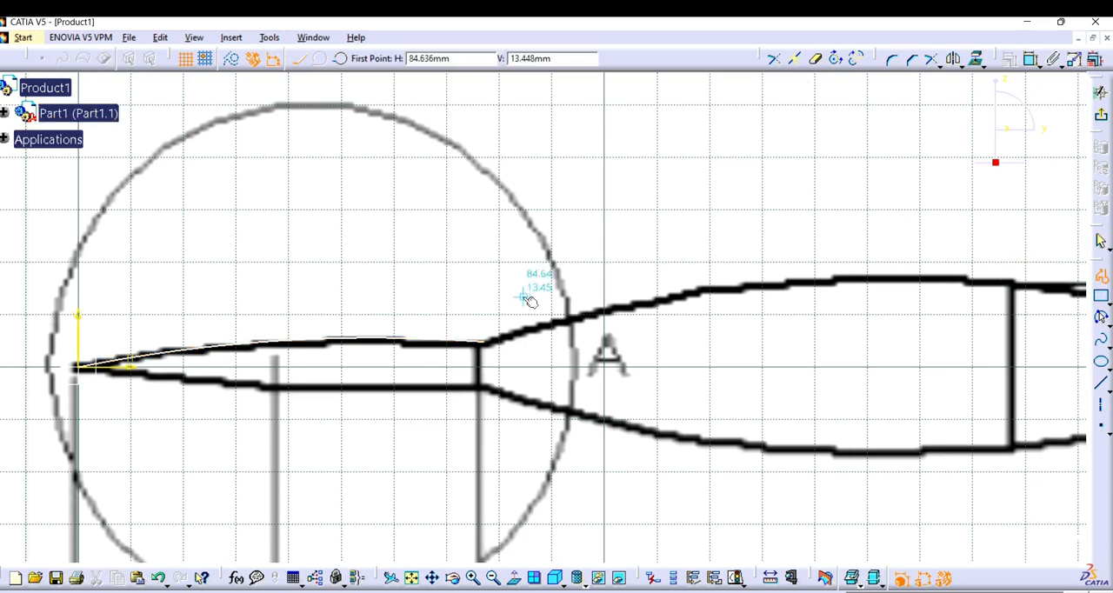
{"action": "left_click", "coordinate": [486, 342]}
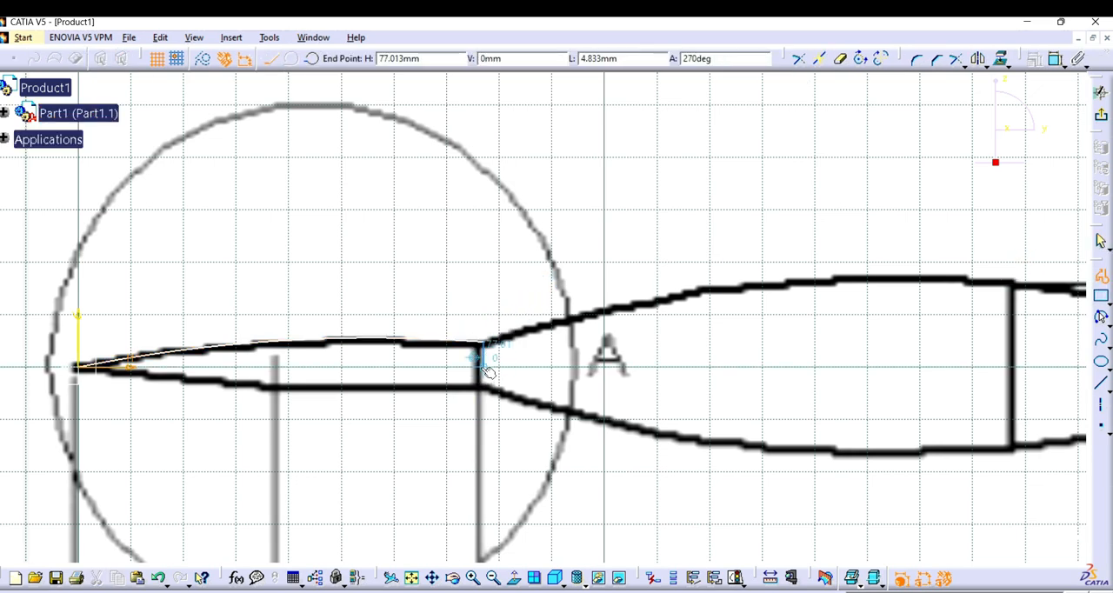
{"action": "left_click", "coordinate": [480, 365]}
{"action": "left_click", "coordinate": [77, 366]}
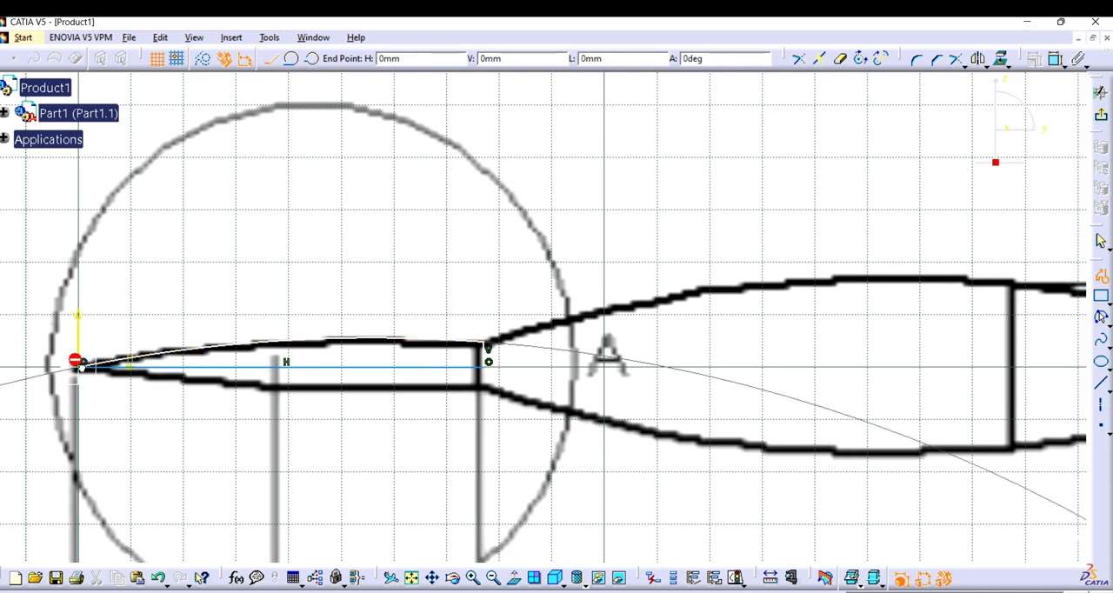
{"action": "key", "text": "Escape"}
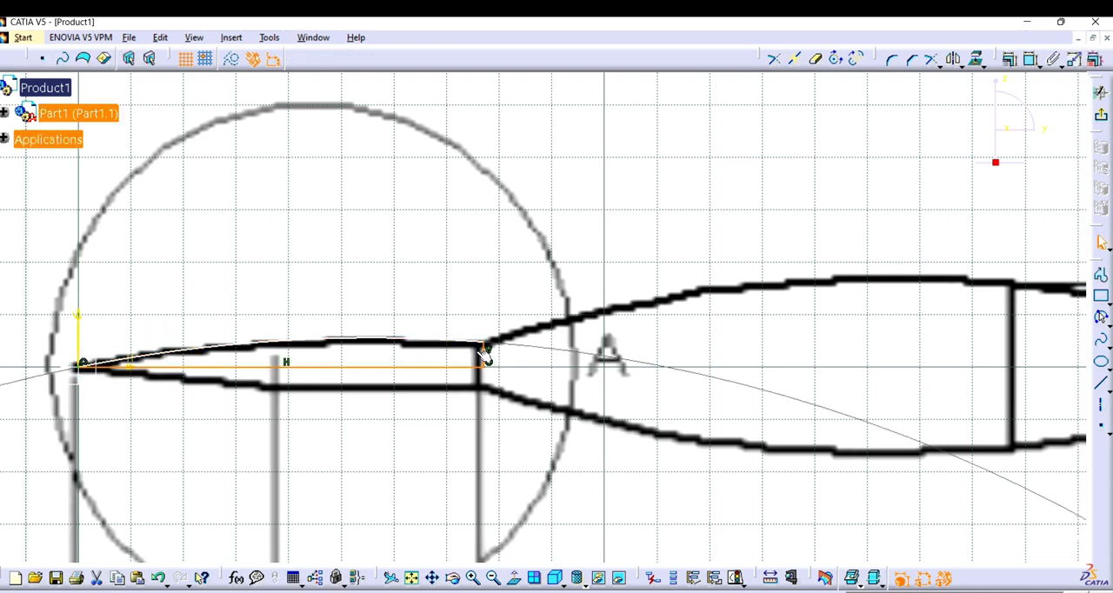
Step: Revolve the needle sketch 360 degrees about its horizontal line with Shaft
{"action": "left_click", "coordinate": [1101, 90]}
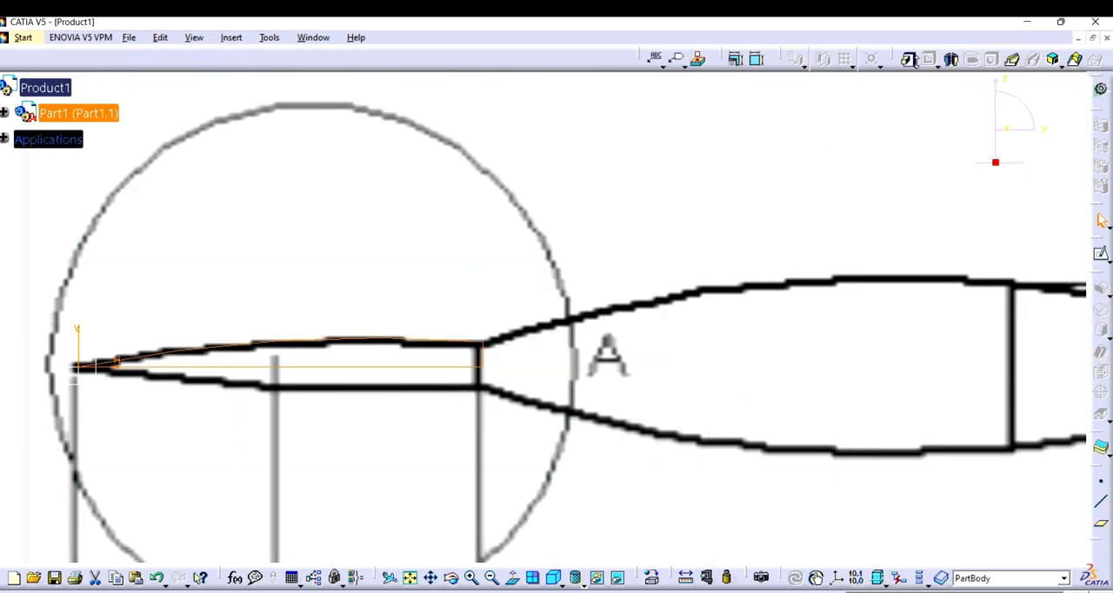
{"action": "left_click", "coordinate": [952, 59]}
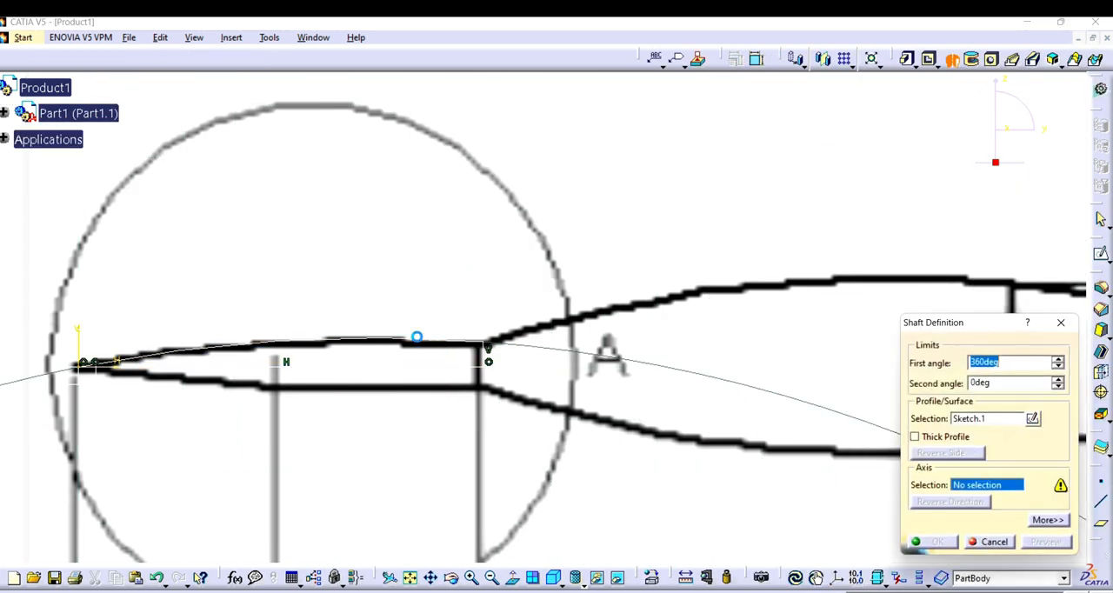
{"action": "left_click", "coordinate": [386, 367]}
{"action": "left_click", "coordinate": [937, 541]}
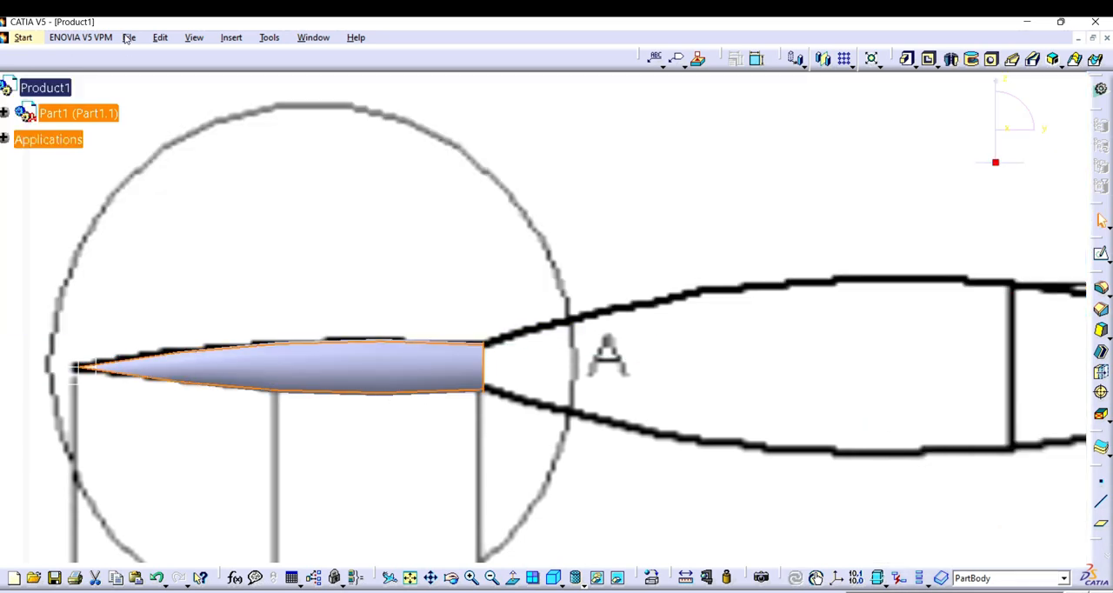
Step: Insert three new empty bodies into the part
{"action": "left_click", "coordinate": [129, 37]}
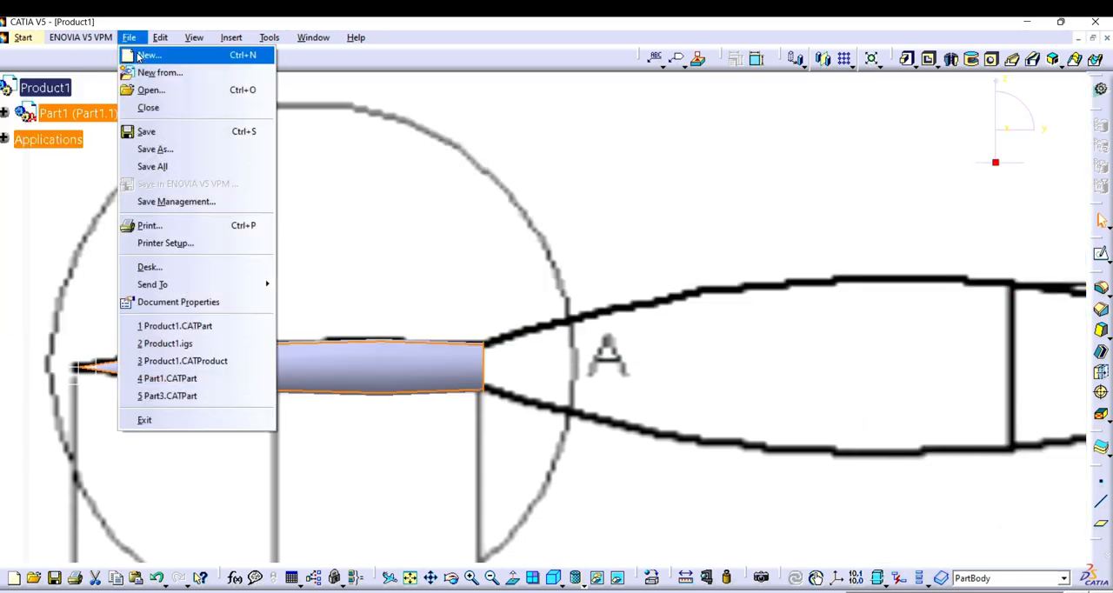
{"action": "left_click", "coordinate": [245, 71]}
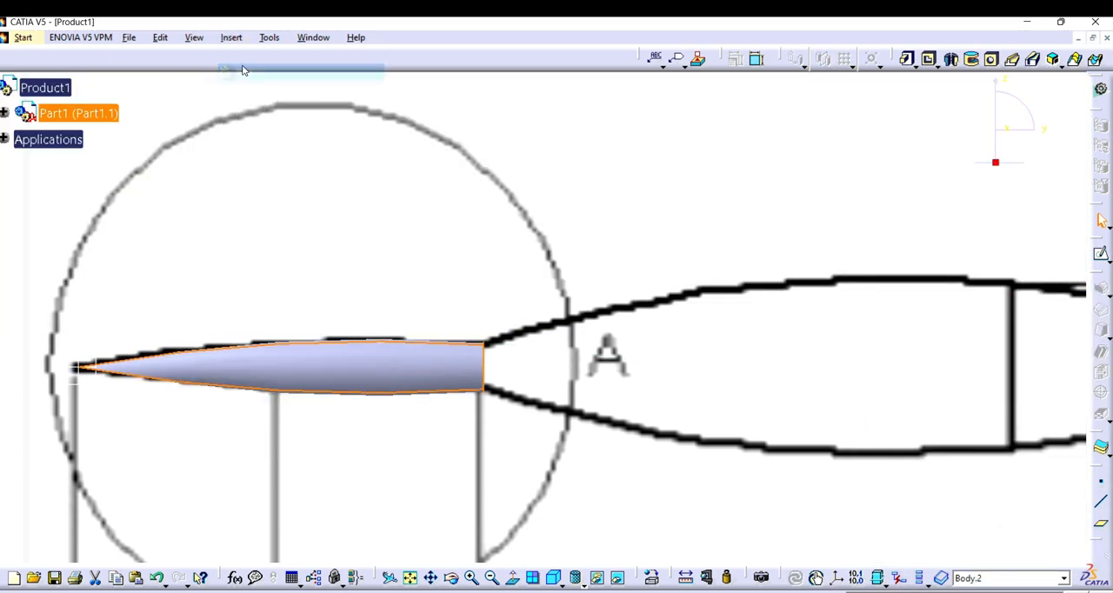
{"action": "left_click", "coordinate": [236, 40]}
{"action": "left_click", "coordinate": [257, 74]}
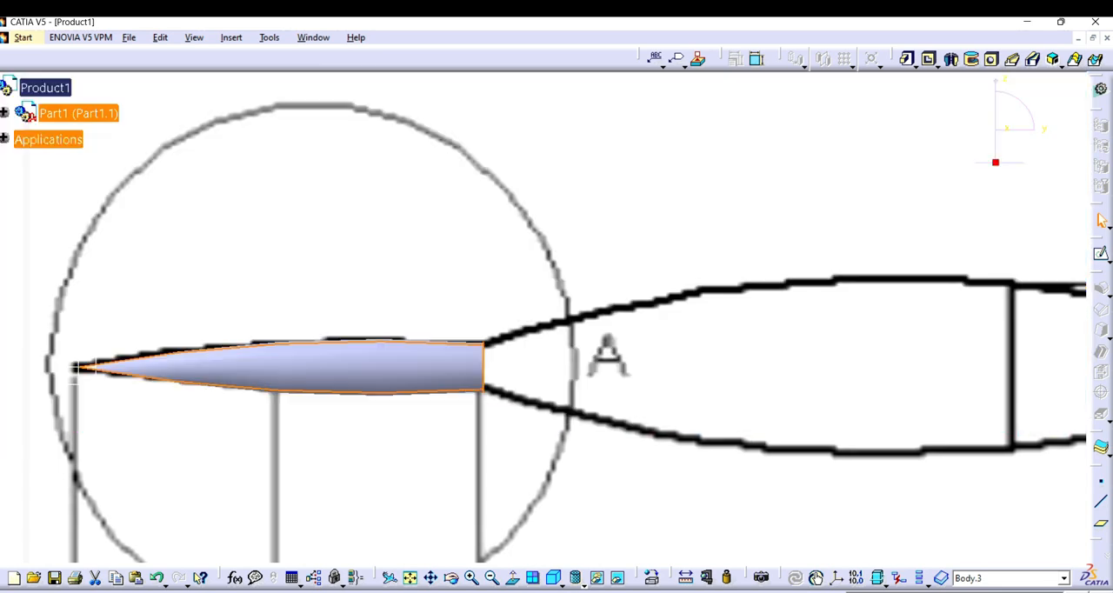
{"action": "left_click", "coordinate": [267, 39]}
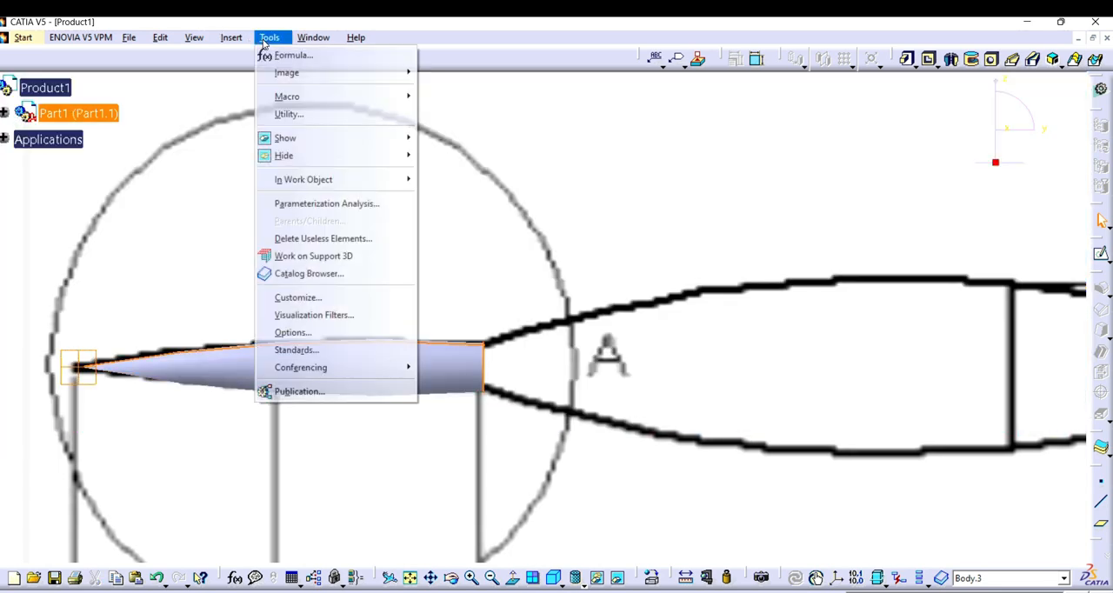
{"action": "mouse_move", "coordinate": [239, 37]}
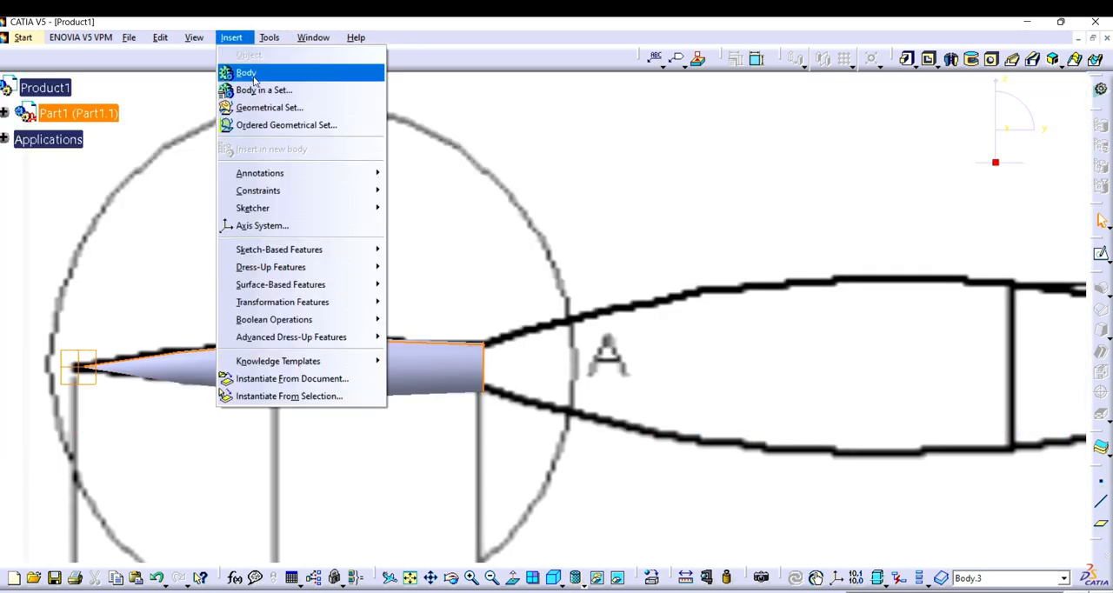
{"action": "left_click", "coordinate": [246, 72]}
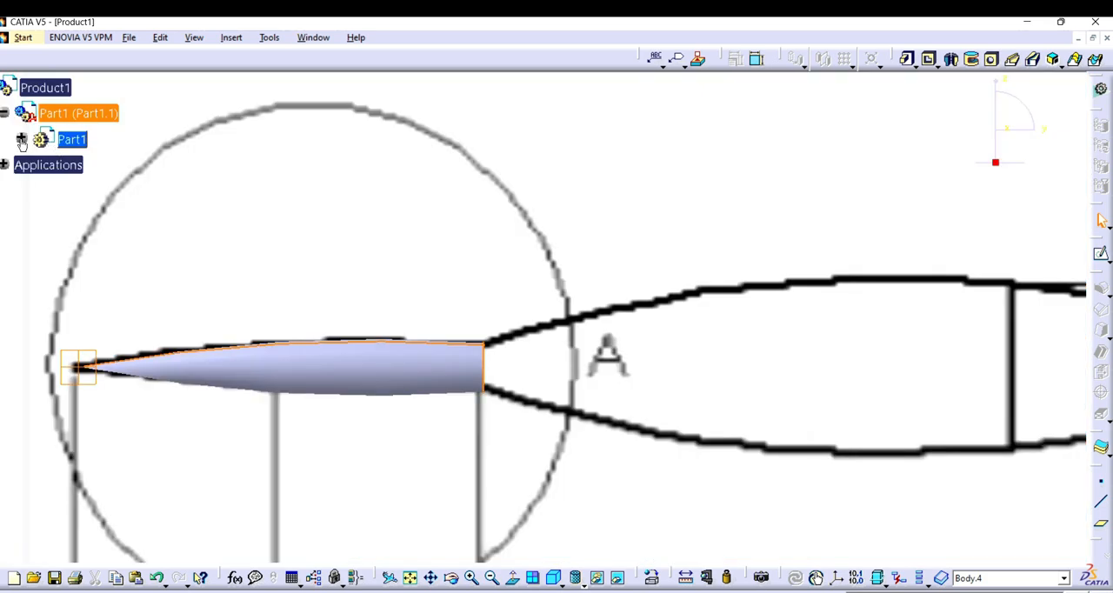
Step: Open a new sketch on the yz plane inside the last inserted body
{"action": "left_click", "coordinate": [23, 140]}
{"action": "scroll", "coordinate": [54, 294], "scroll_direction": "down", "scroll_amount": 2}
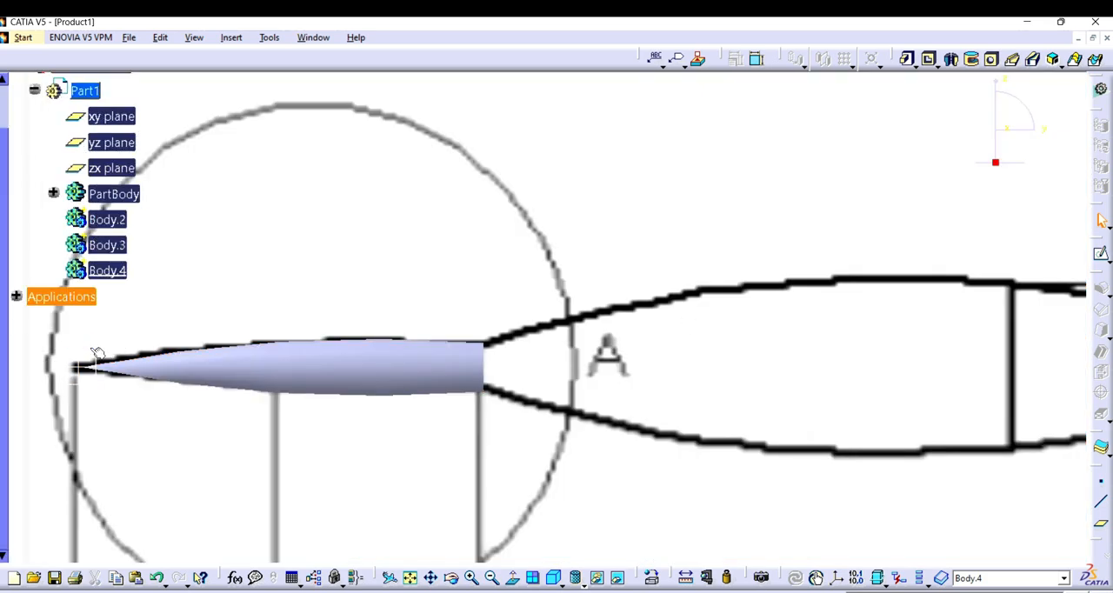
{"action": "left_click", "coordinate": [1107, 257]}
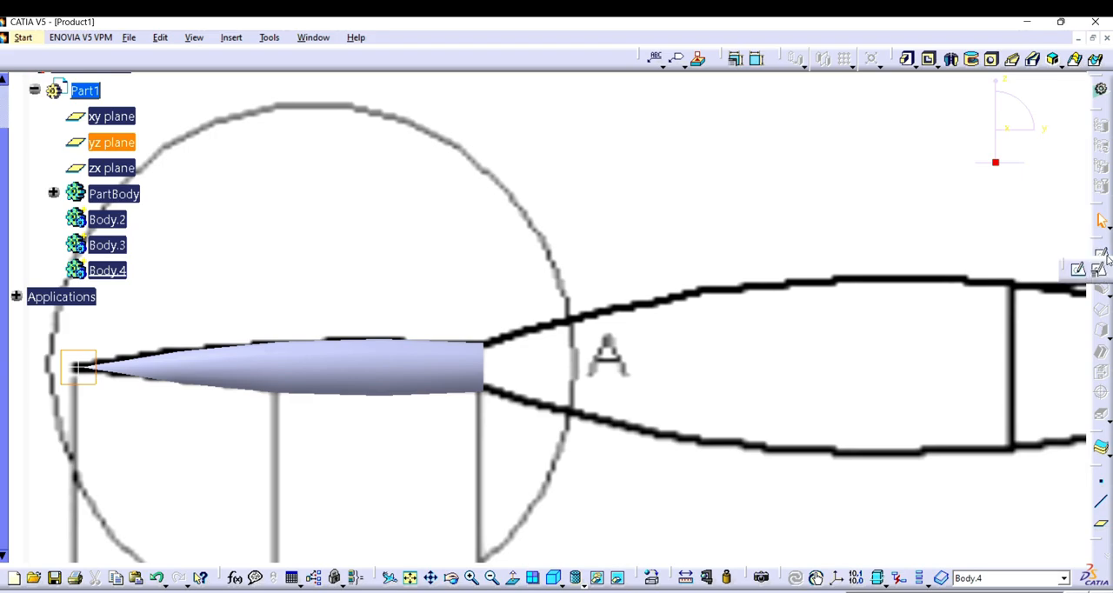
{"action": "left_click", "coordinate": [1077, 274]}
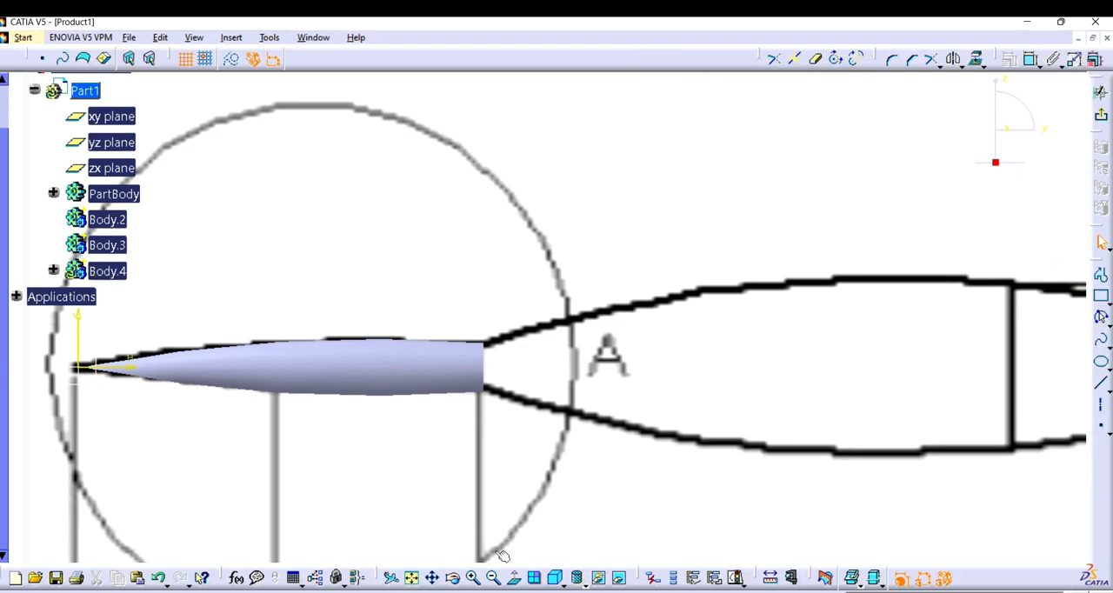
Step: Project the needle's flat end edge into the current sketch with Project 3D Elements
{"action": "left_click", "coordinate": [494, 578]}
{"action": "left_click", "coordinate": [493, 578]}
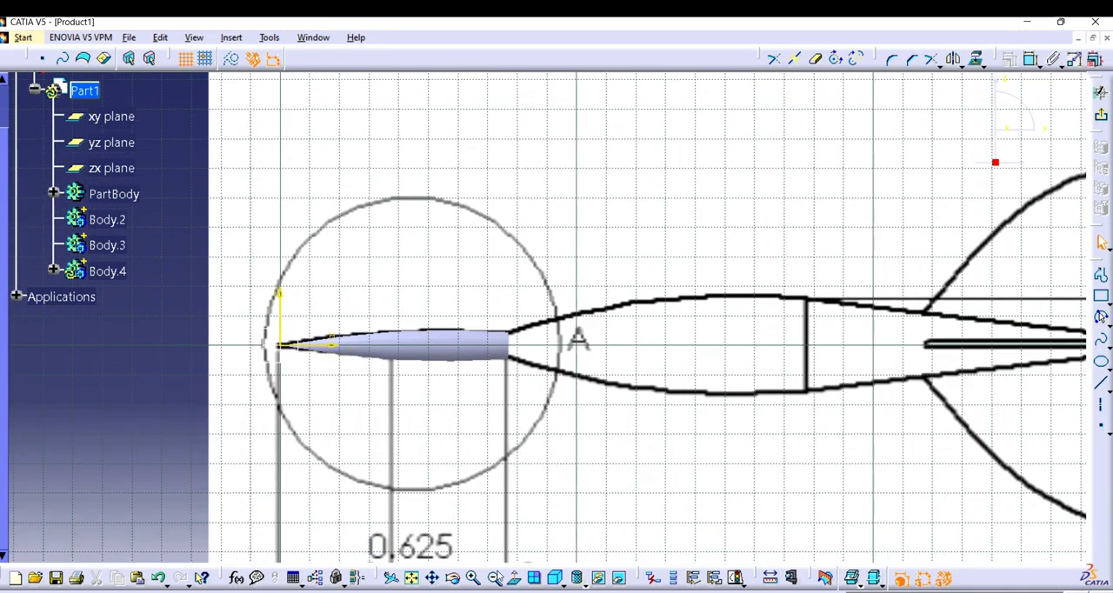
{"action": "mouse_move", "coordinate": [462, 486]}
{"action": "left_mouse_down"}
{"action": "mouse_move", "coordinate": [262, 452]}
{"action": "mouse_move", "coordinate": [273, 457]}
{"action": "left_mouse_up"}
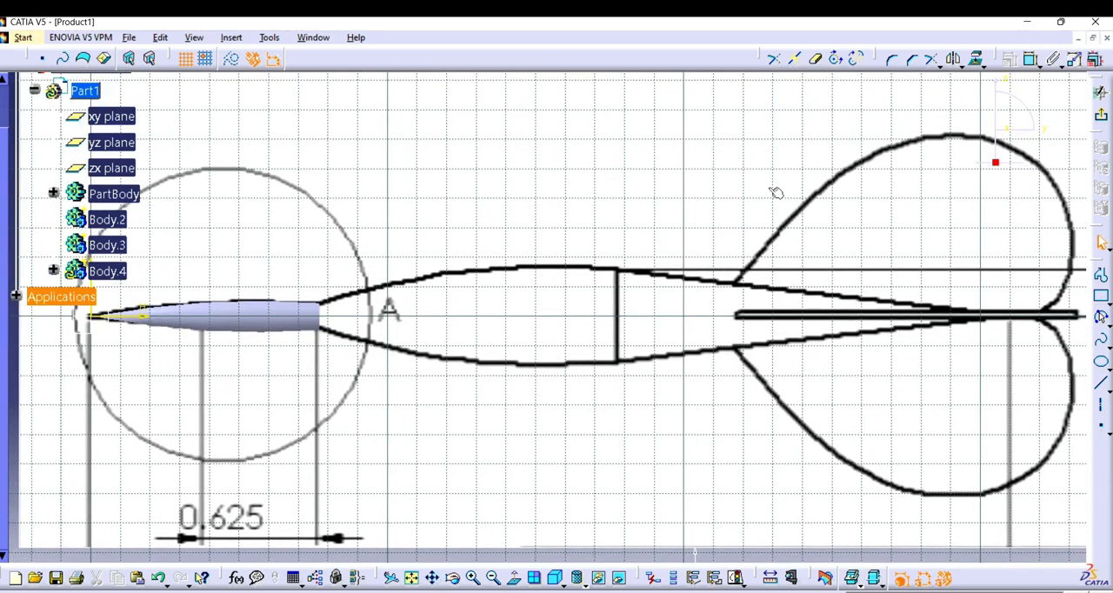
{"action": "left_click", "coordinate": [1101, 317]}
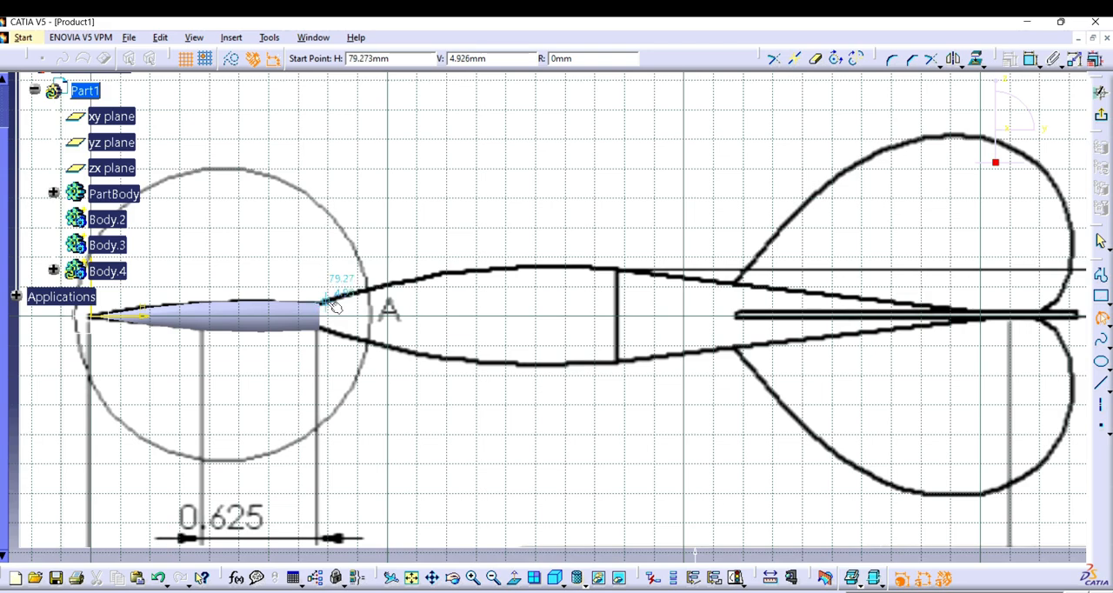
{"action": "key", "text": "Escape"}
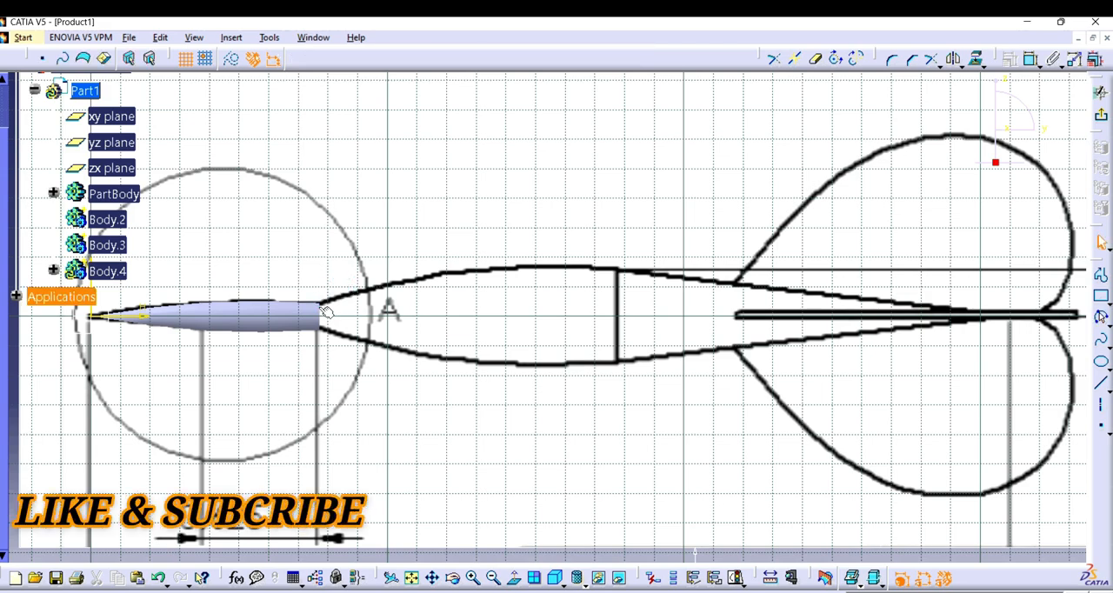
{"action": "left_click", "coordinate": [321, 309]}
{"action": "left_click", "coordinate": [232, 37]}
{"action": "mouse_move", "coordinate": [261, 107]}
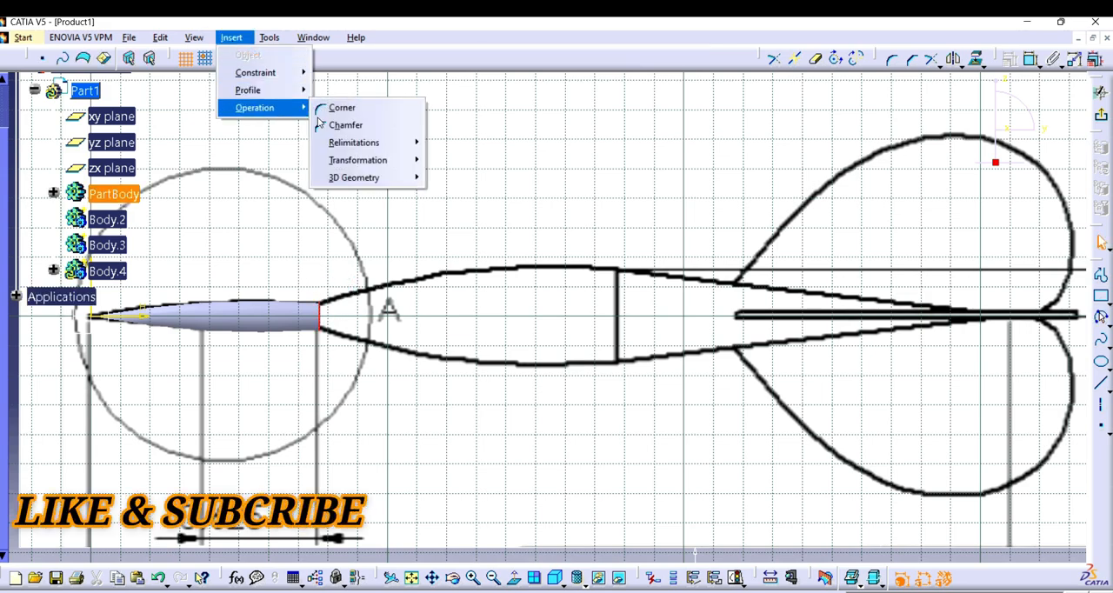
{"action": "mouse_move", "coordinate": [365, 177]}
{"action": "left_click", "coordinate": [478, 178]}
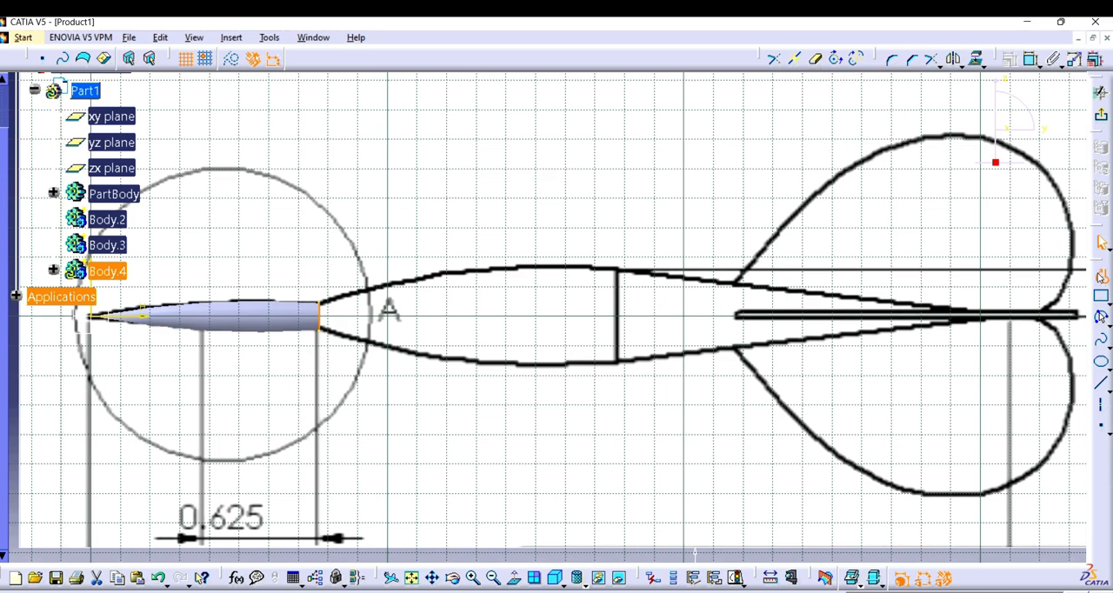
Step: Sketch a vertical line about 16.8 mm long from the horizontal axis up to the outline at the barrel's rear edge
{"action": "left_click", "coordinate": [1100, 276]}
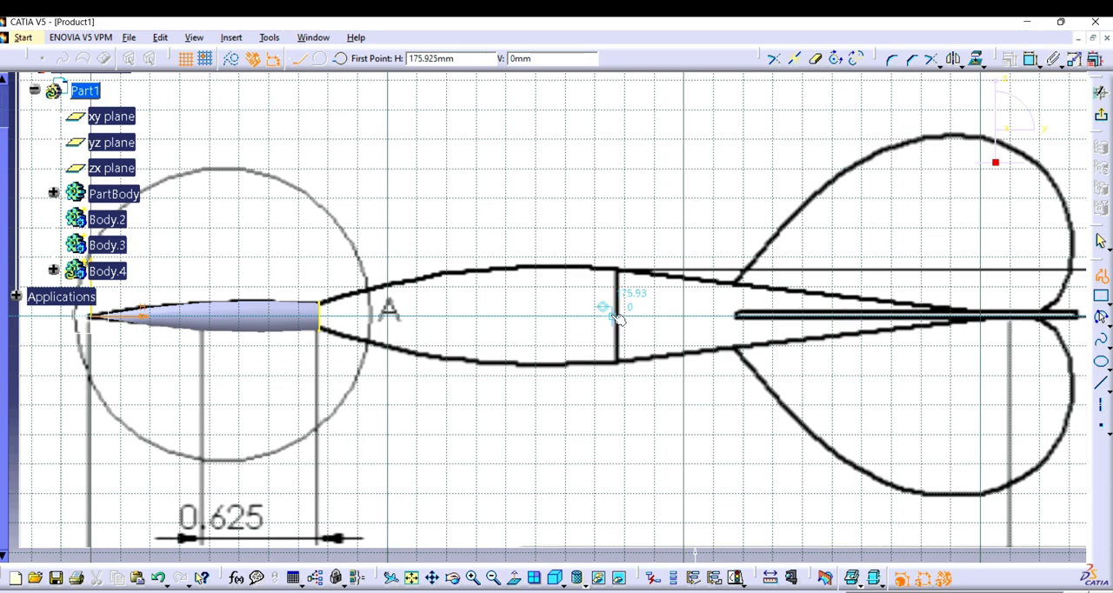
{"action": "left_click", "coordinate": [617, 312]}
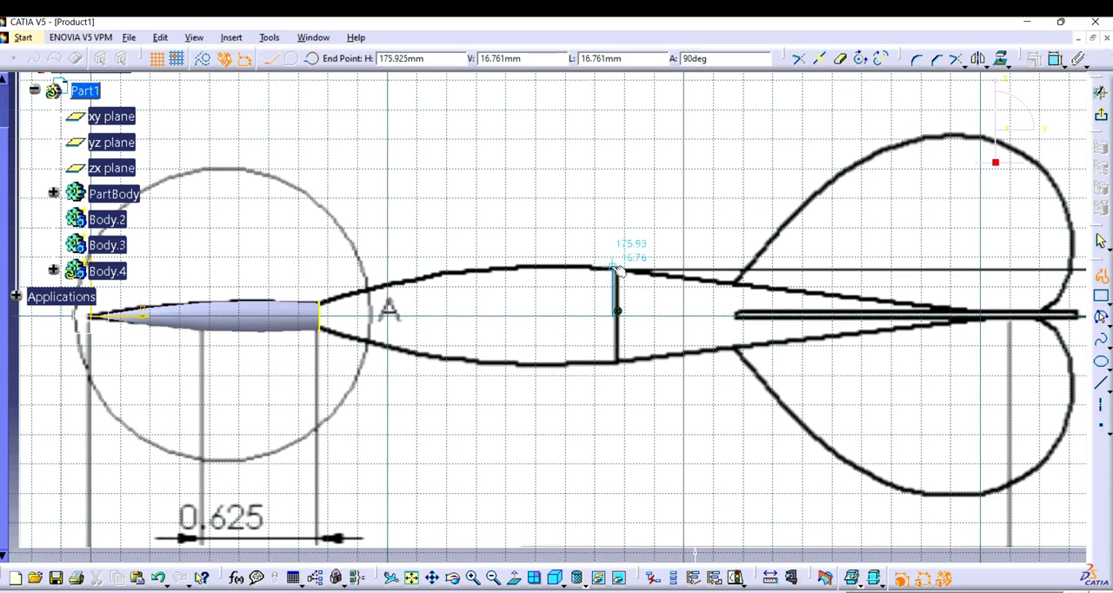
{"action": "left_click", "coordinate": [617, 271]}
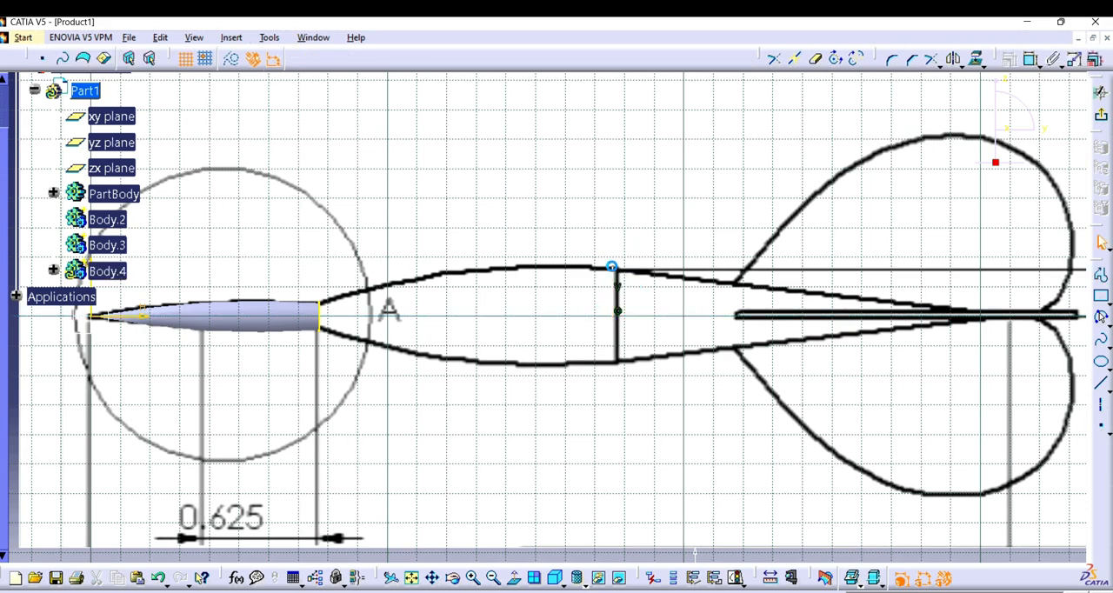
Step: Sketch an arc of about 289 mm radius along the barrel's upper outline, from the needle's end edge to the vertical line's upper end
{"action": "left_click", "coordinate": [1099, 318]}
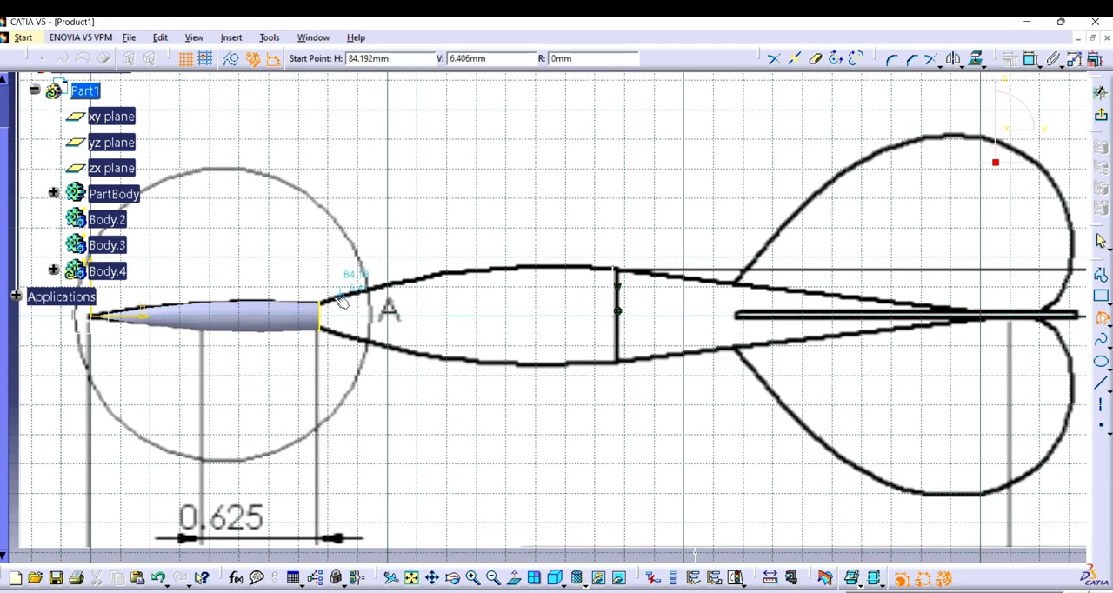
{"action": "left_click", "coordinate": [325, 301]}
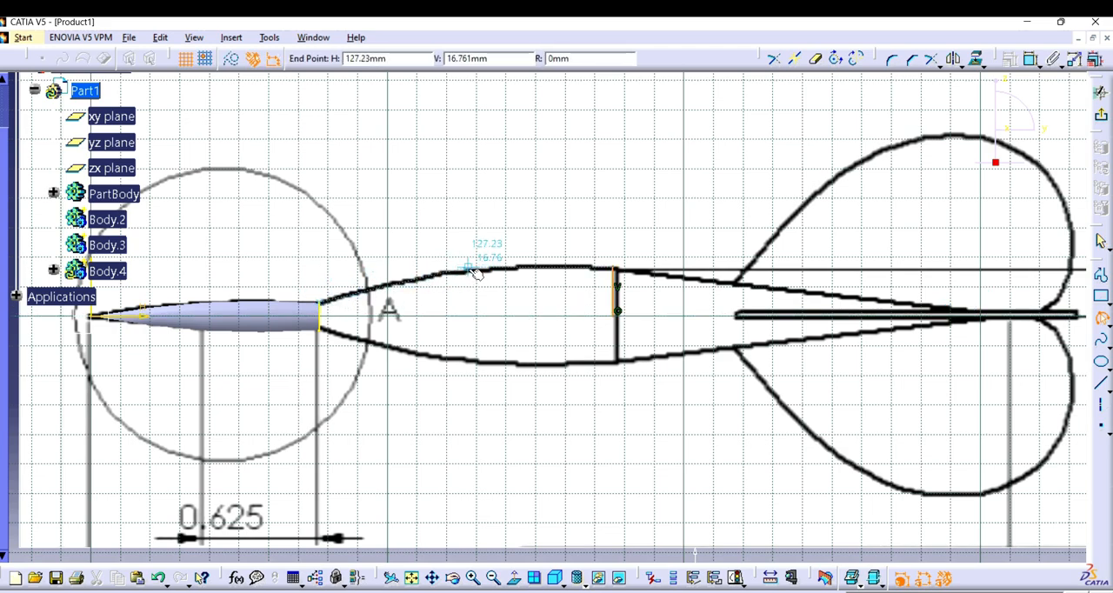
{"action": "left_click", "coordinate": [614, 268]}
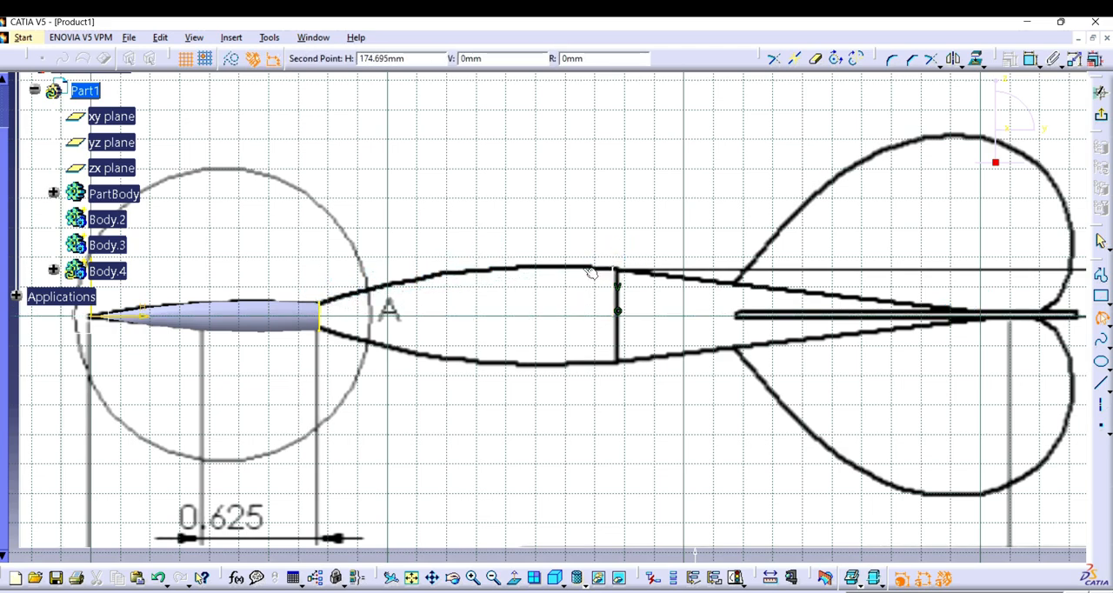
{"action": "left_click", "coordinate": [467, 275]}
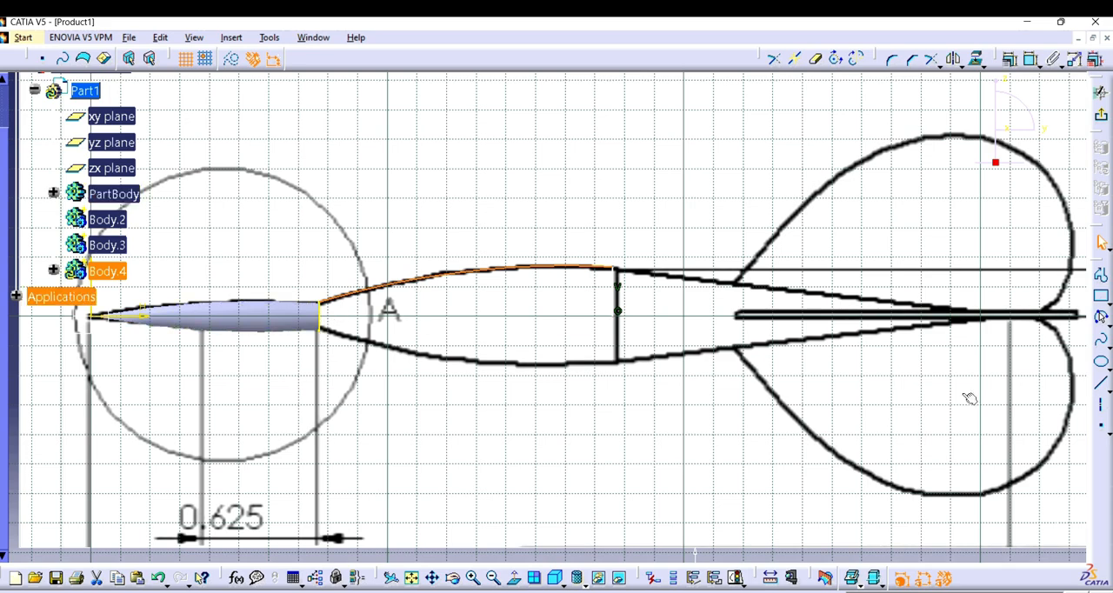
Step: Draw a sketch axis along the dart's horizontal centreline past the barrel's rear line and quick-trim the projected needle edge at it
{"action": "left_click", "coordinate": [1098, 409]}
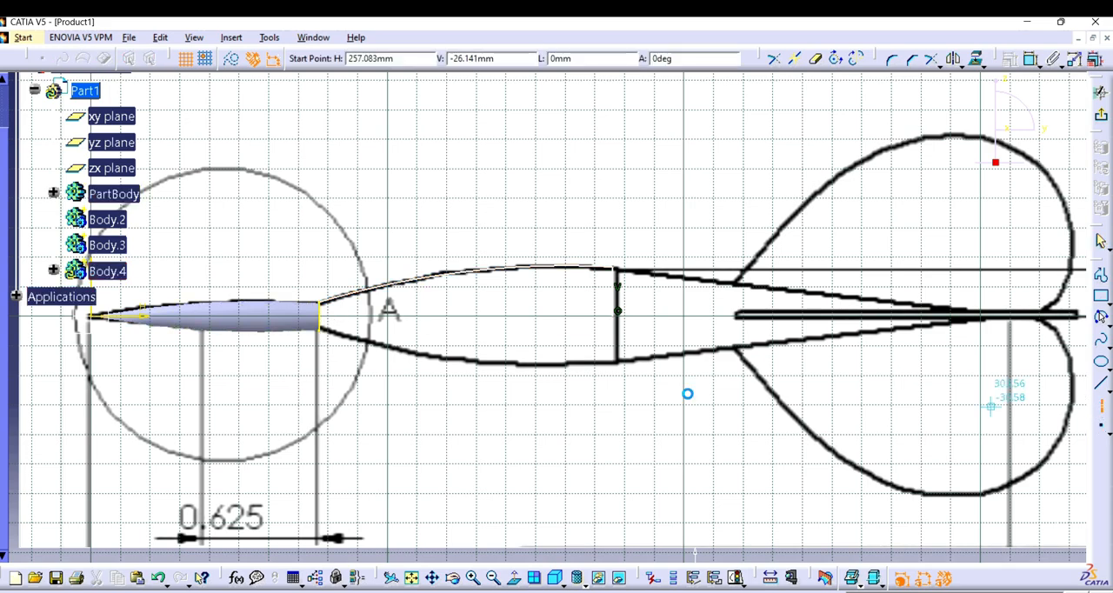
{"action": "left_click", "coordinate": [223, 316]}
{"action": "left_click", "coordinate": [641, 320]}
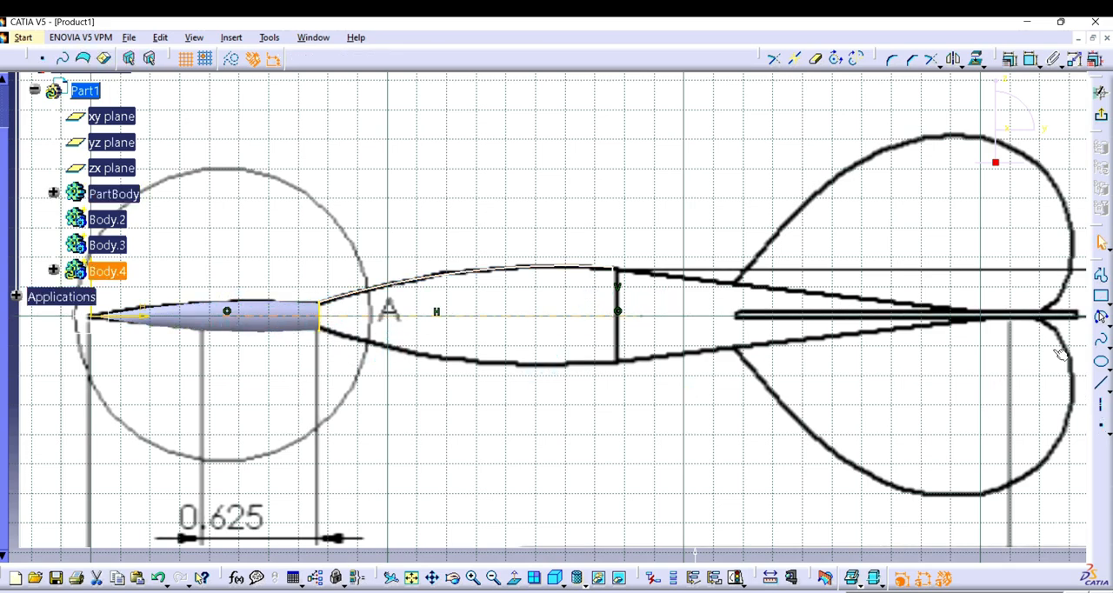
{"action": "left_click", "coordinate": [815, 59]}
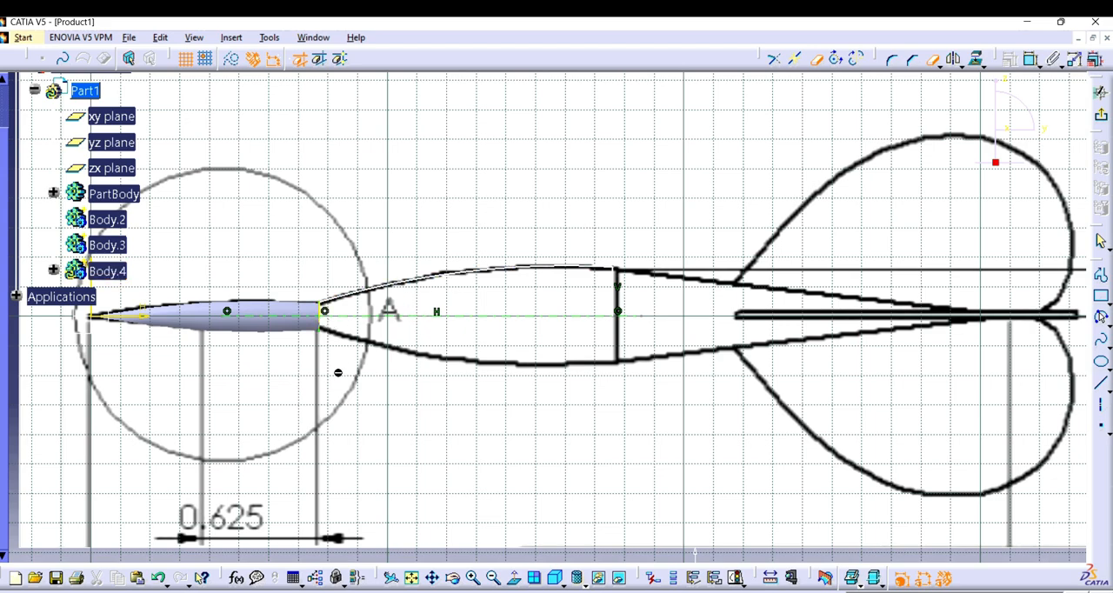
{"action": "left_click", "coordinate": [1101, 119]}
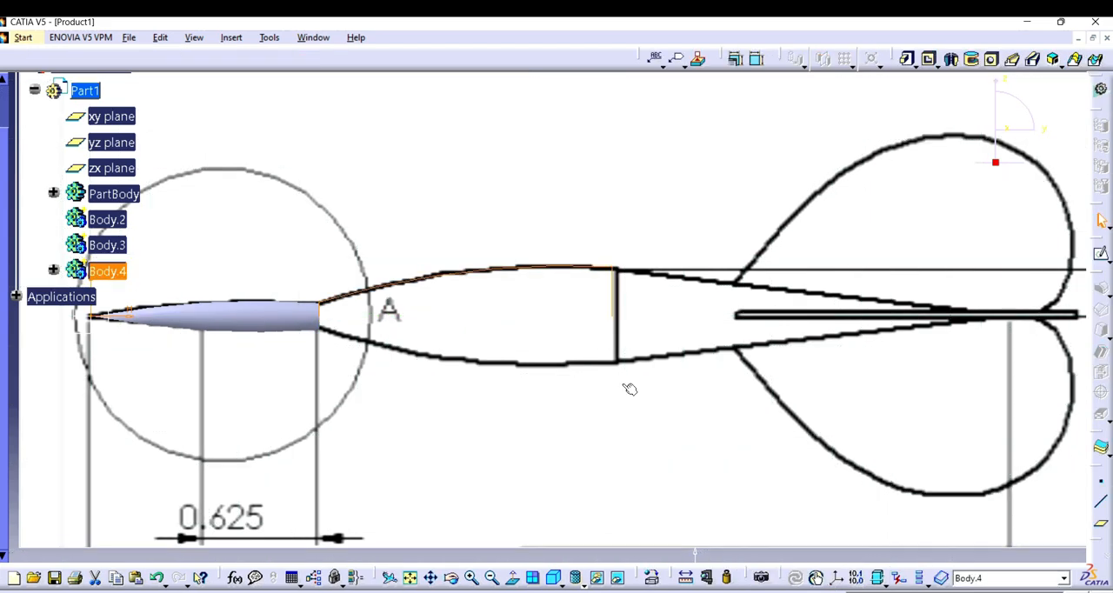
{"action": "left_click", "coordinate": [951, 59]}
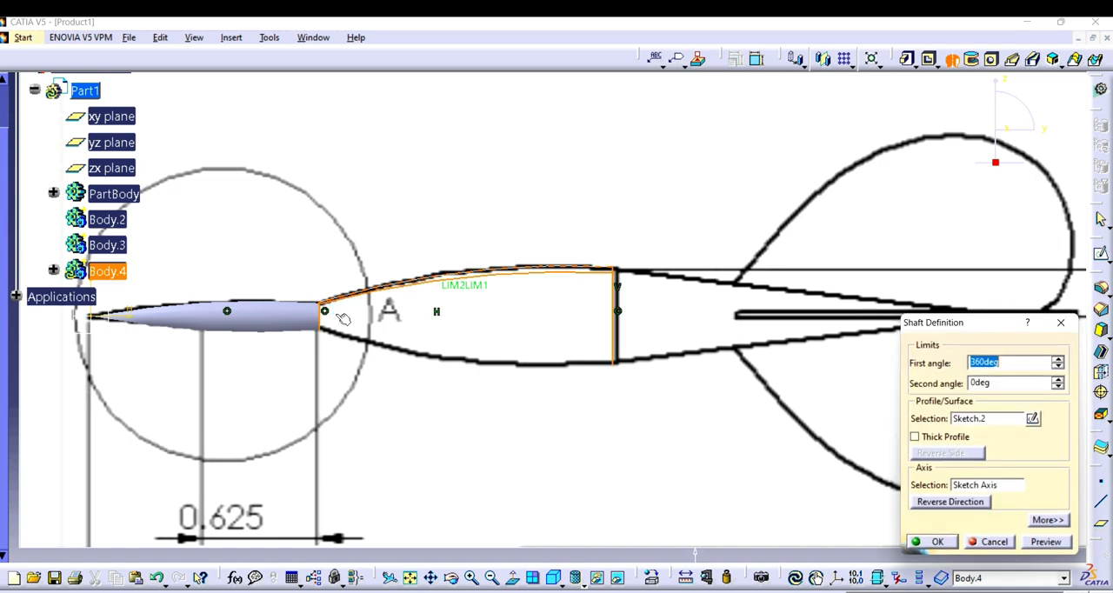
{"action": "left_click", "coordinate": [116, 316]}
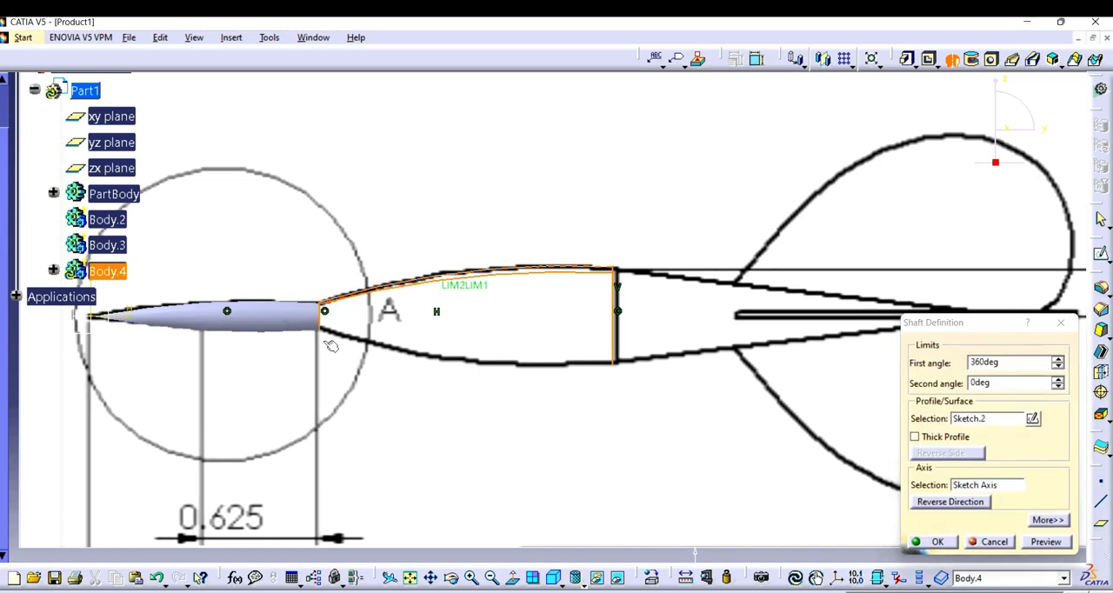
{"action": "left_click", "coordinate": [1061, 322]}
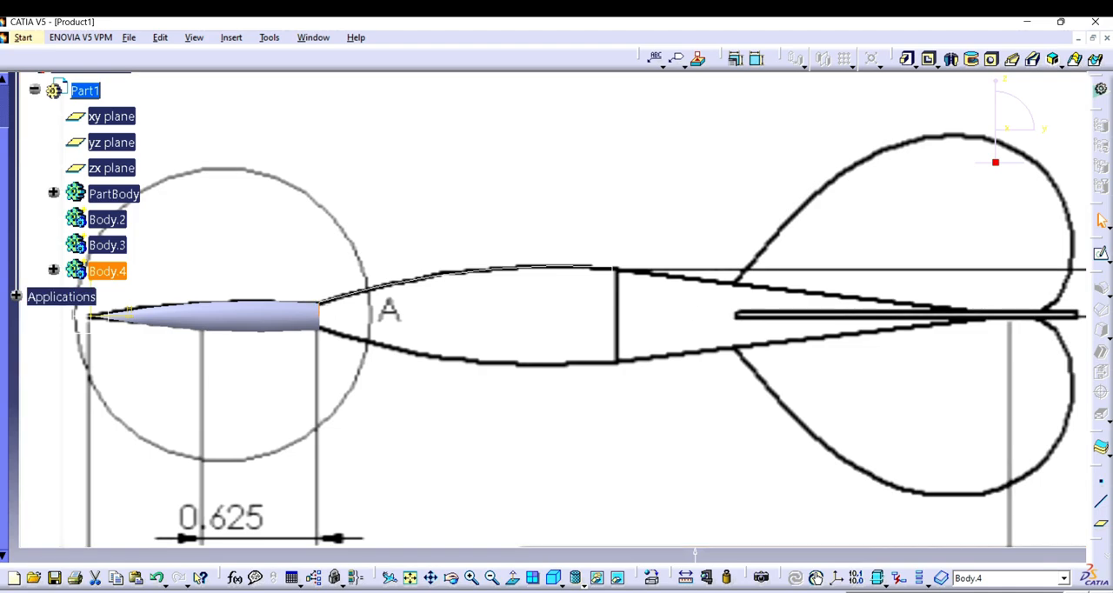
{"action": "left_click", "coordinate": [972, 59]}
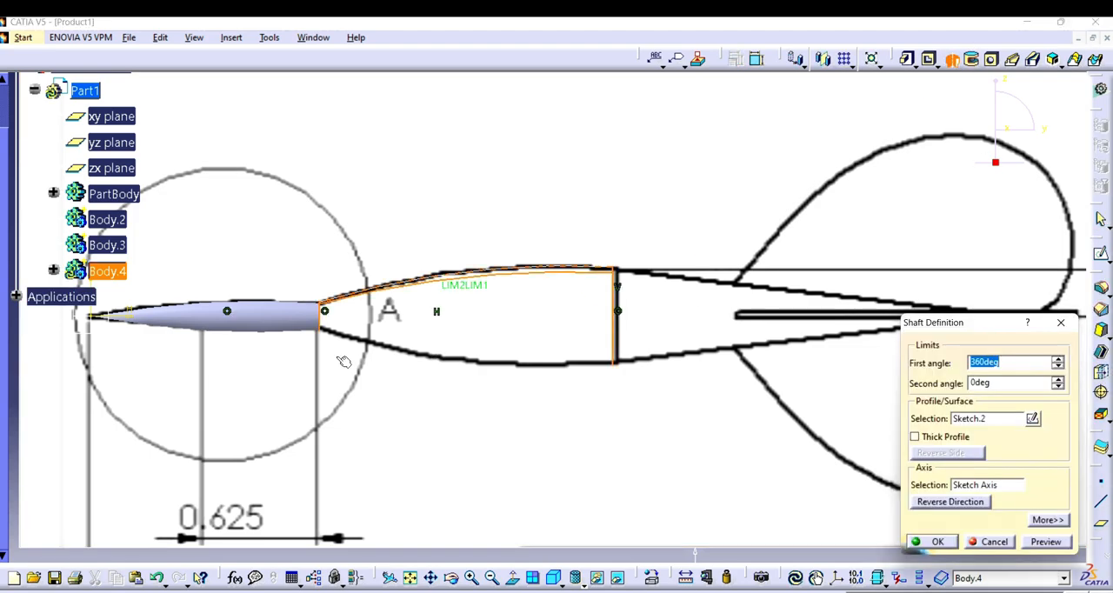
{"action": "left_click", "coordinate": [1060, 324]}
{"action": "double_click", "coordinate": [563, 267]}
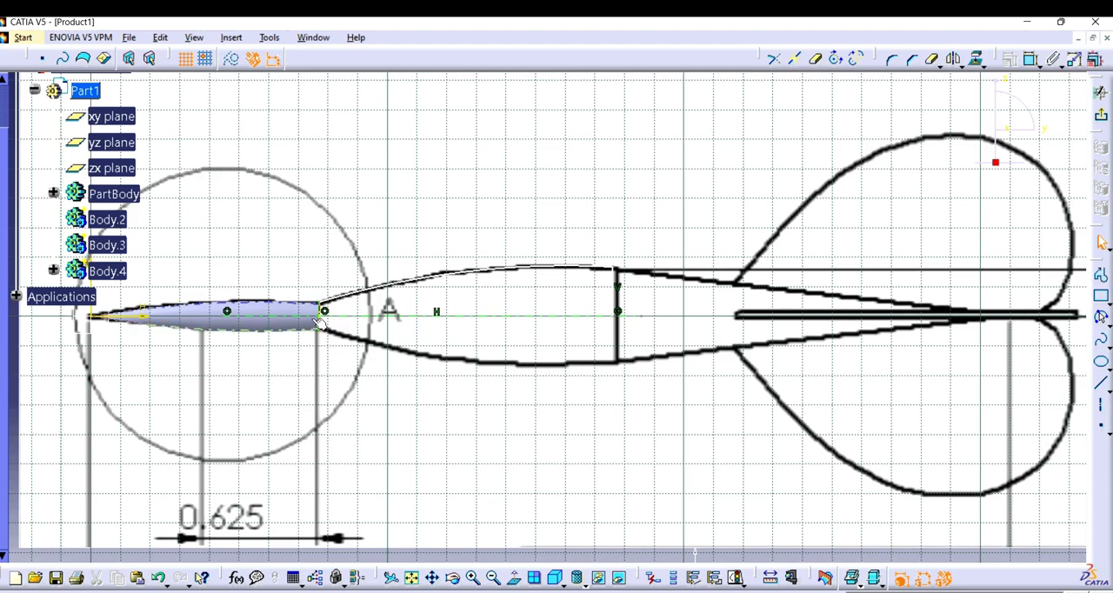
Step: Draw a vertical line from the arc's front end down to the axis along the needle's end, and exit the sketch
{"action": "left_click", "coordinate": [475, 577]}
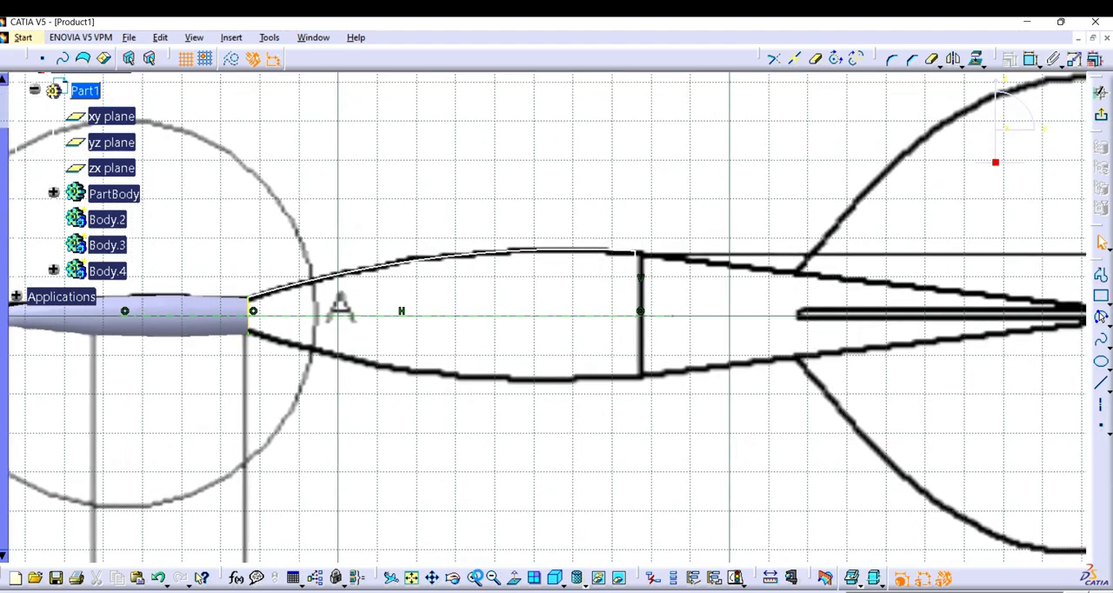
{"action": "left_click", "coordinate": [434, 580]}
{"action": "left_click_drag", "start_coordinate": [326, 411], "coordinate": [710, 437]}
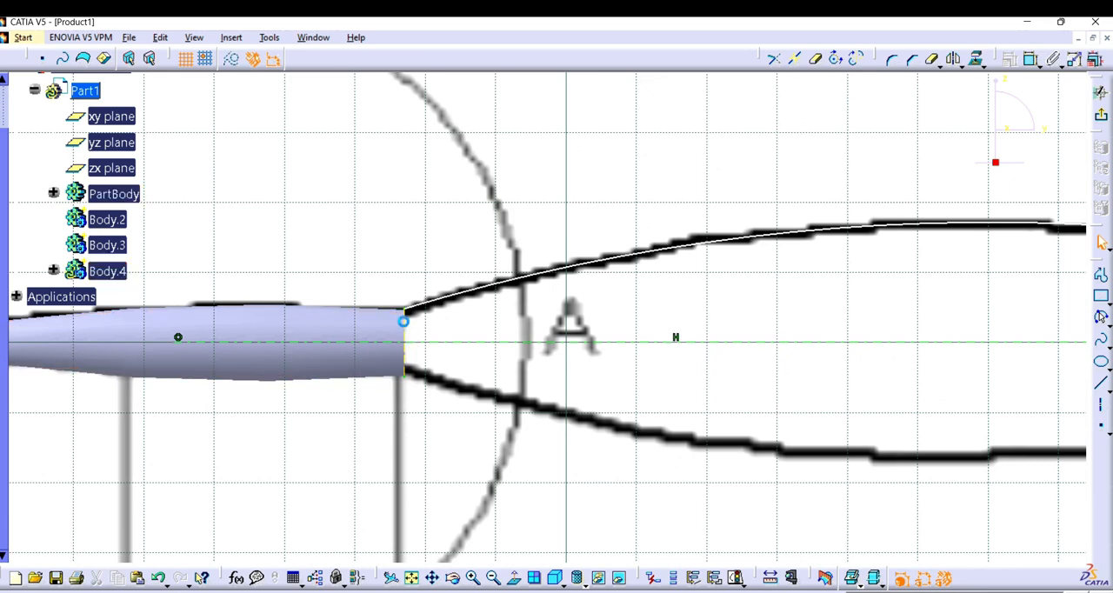
{"action": "left_click", "coordinate": [1100, 275]}
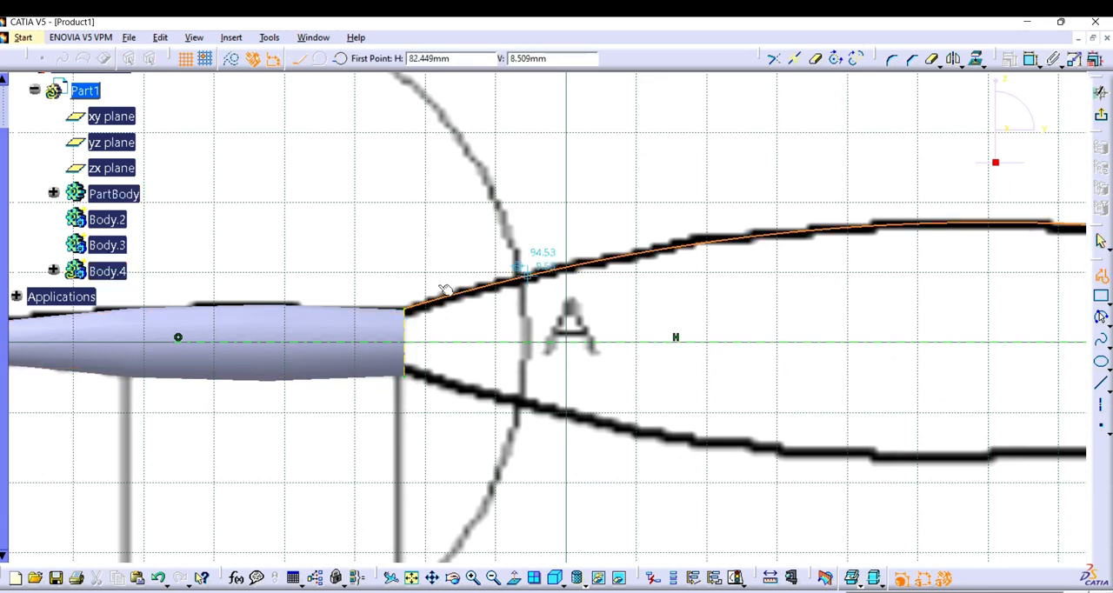
{"action": "left_click", "coordinate": [405, 306]}
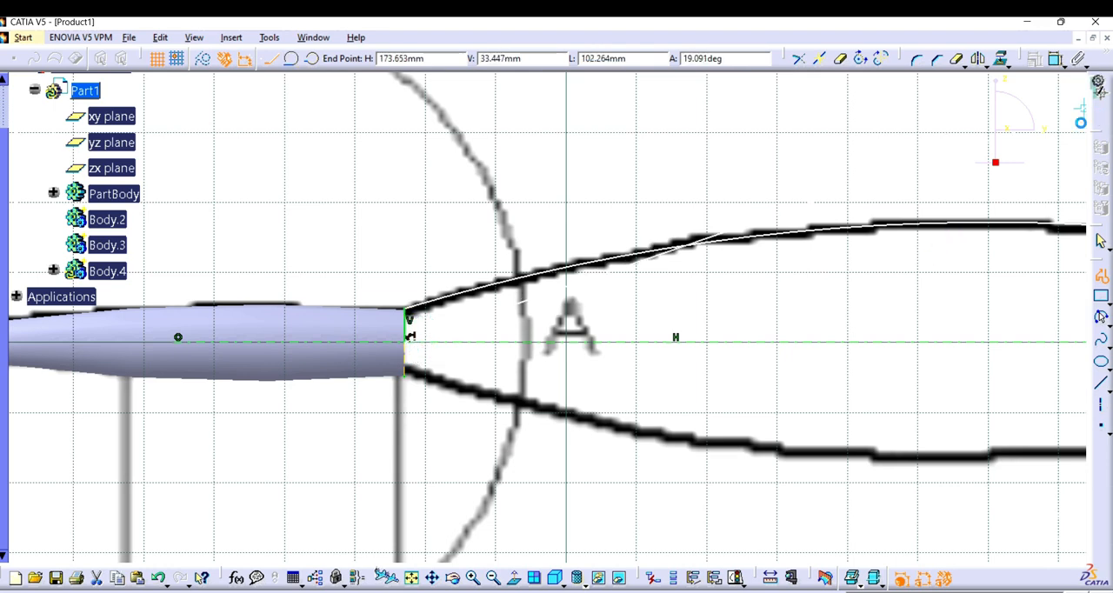
{"action": "left_click", "coordinate": [1099, 90]}
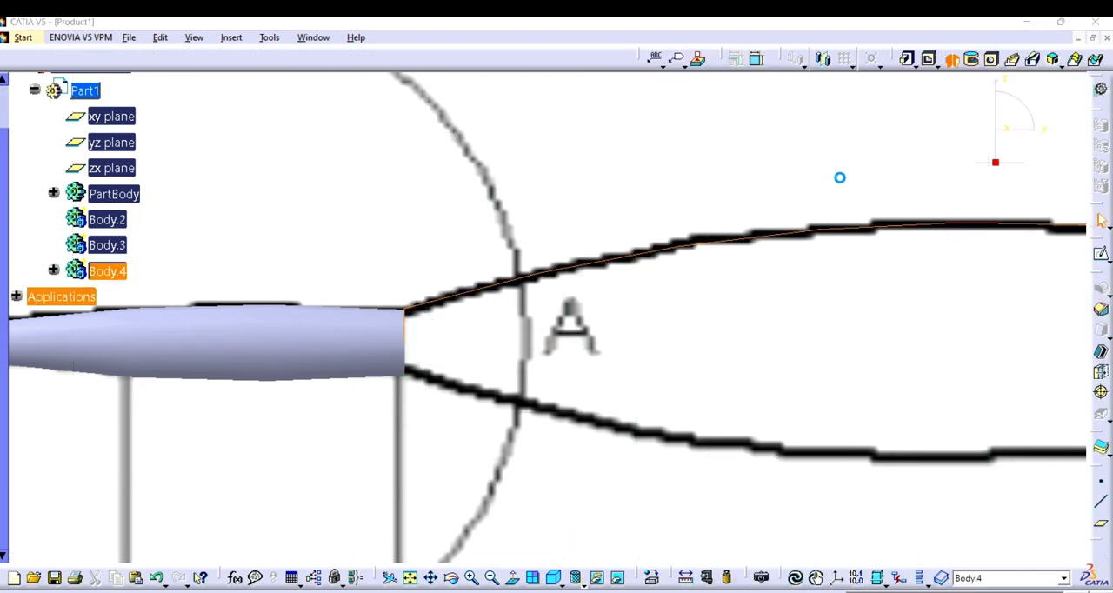
Step: Revolve the barrel sketch 360 degrees with Shaft, using the sketch's horizontal direction as the axis
{"action": "left_click", "coordinate": [985, 485]}
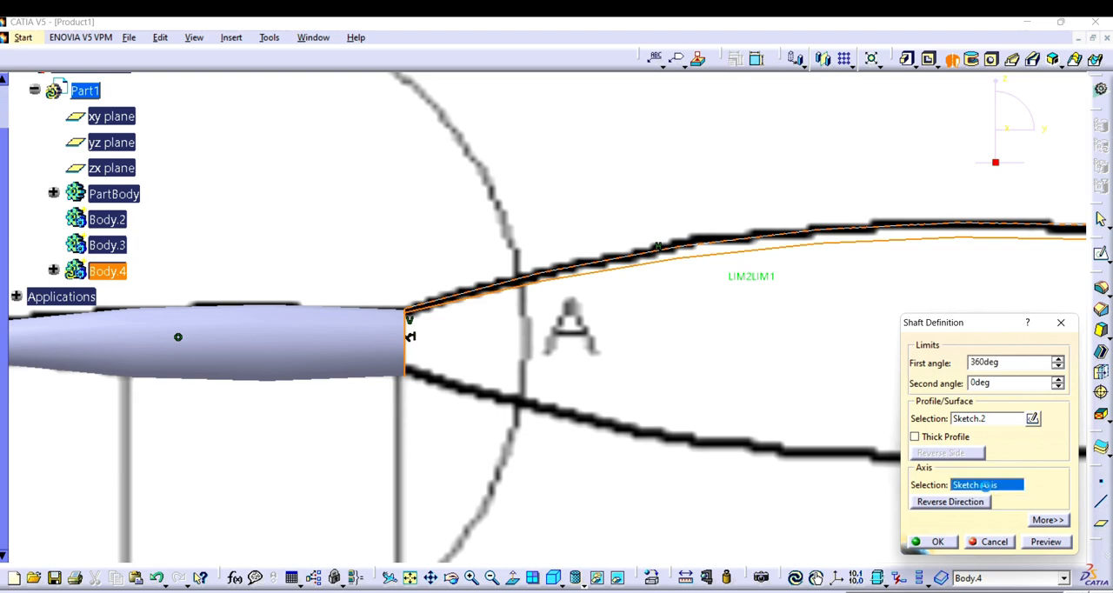
{"action": "left_click", "coordinate": [491, 577]}
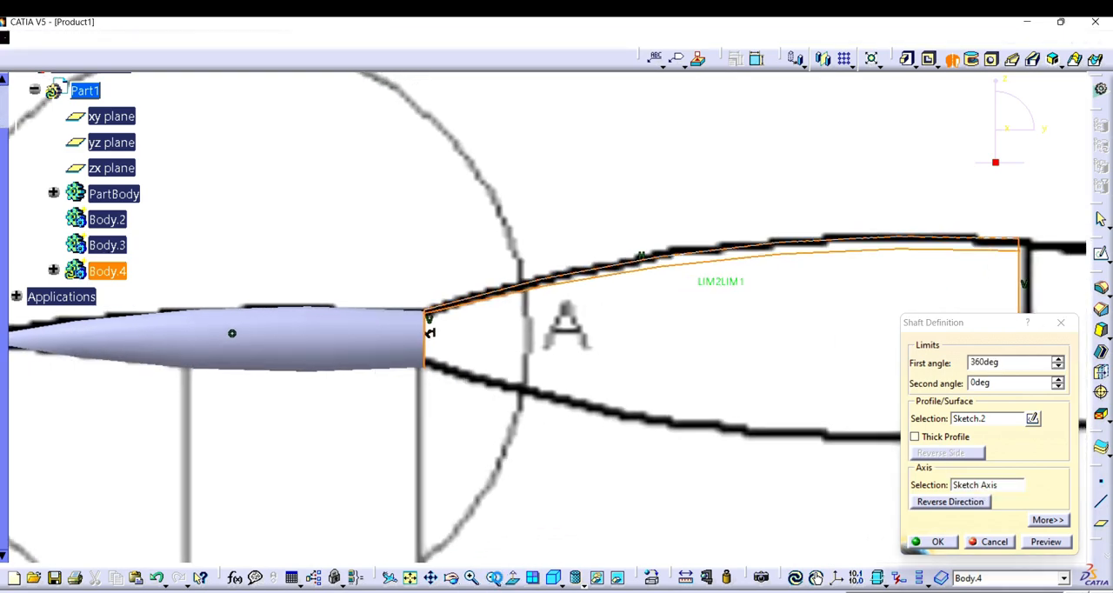
{"action": "left_click", "coordinate": [201, 329]}
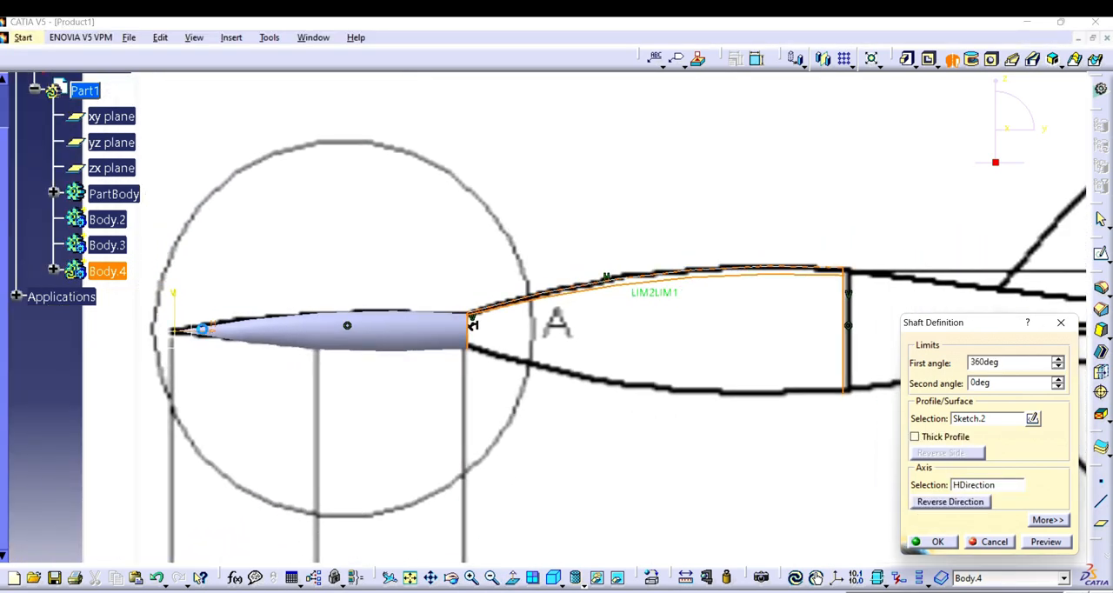
{"action": "left_click", "coordinate": [937, 543]}
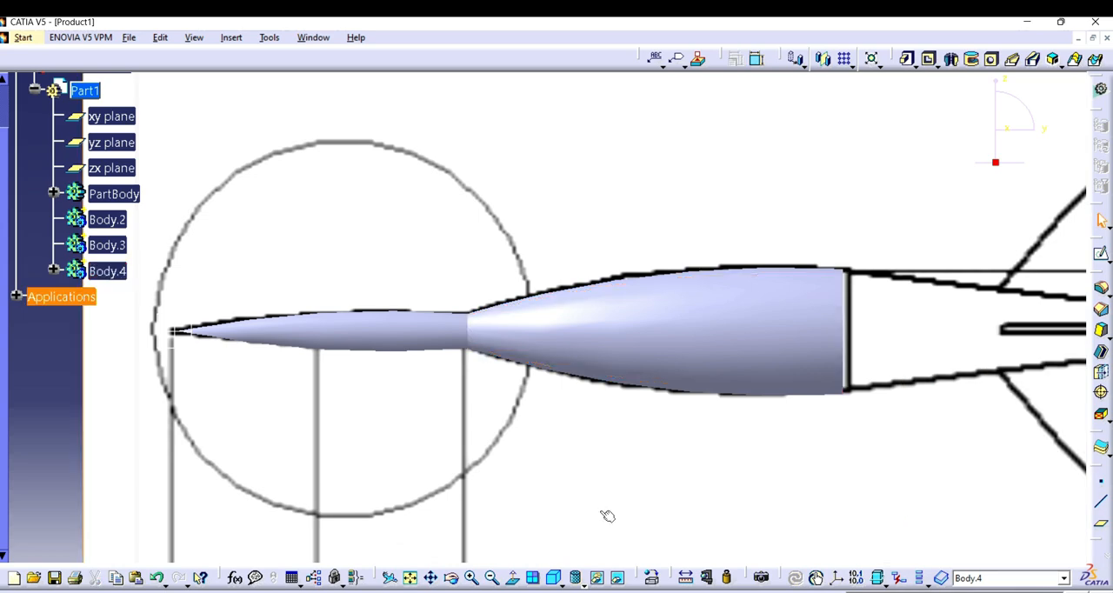
Step: Open a new sketch on the yz plane for the tapered section behind the barrel
{"action": "left_click", "coordinate": [491, 579]}
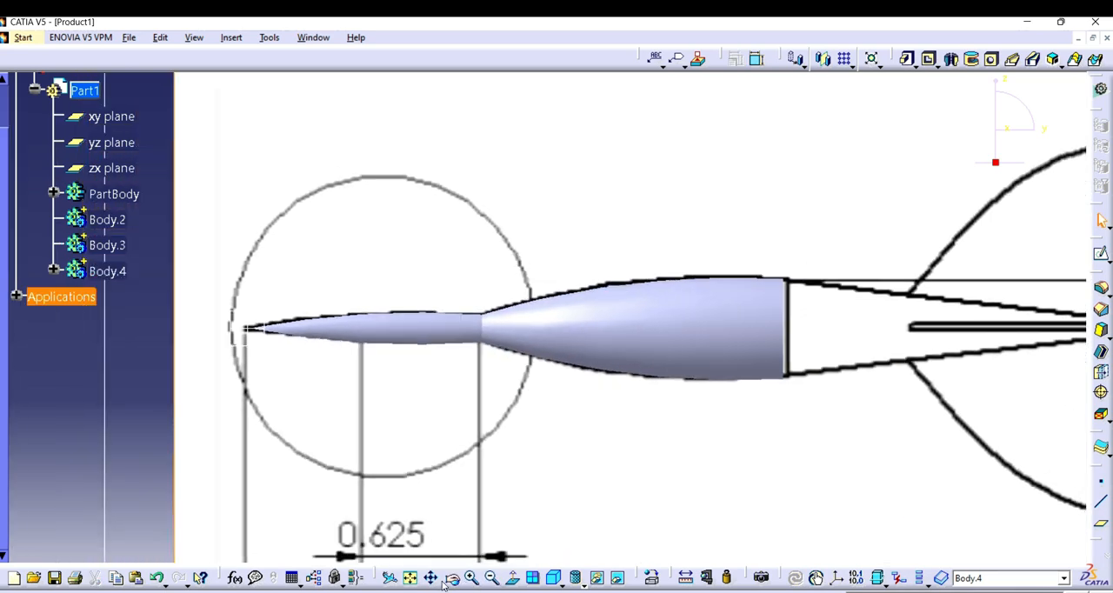
{"action": "left_click_drag", "start_coordinate": [634, 458], "coordinate": [362, 450]}
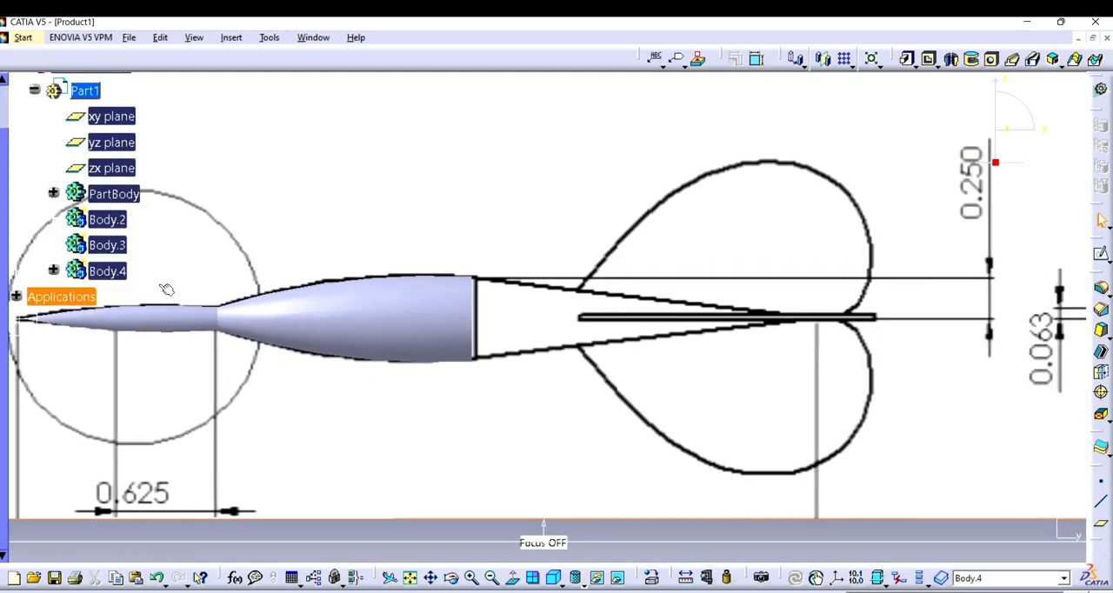
{"action": "left_click", "coordinate": [120, 219]}
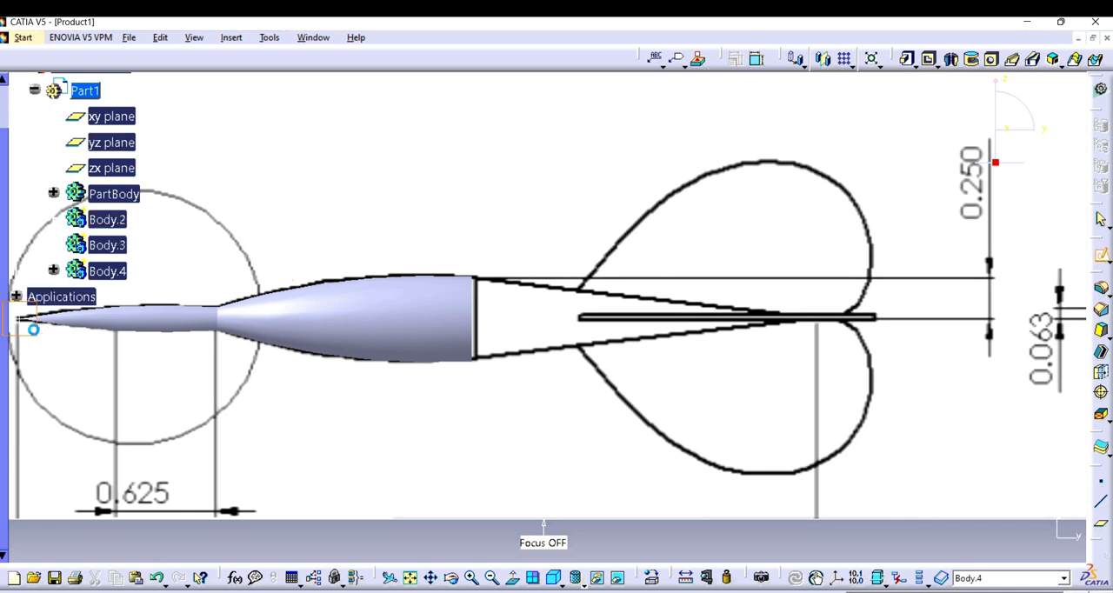
{"action": "left_click", "coordinate": [575, 374]}
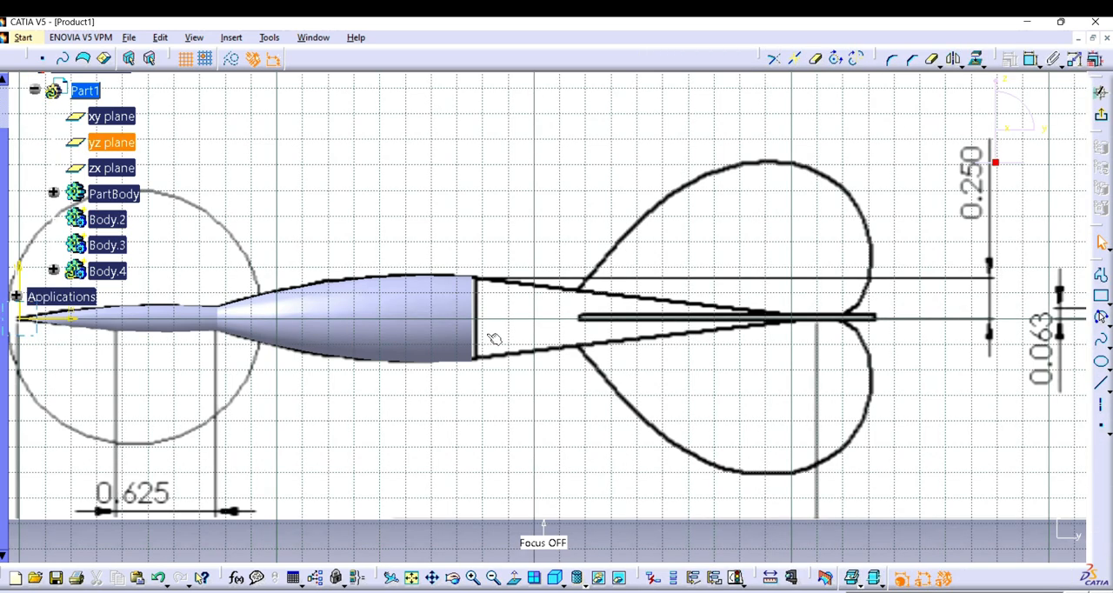
Step: Project the barrel's rear edge into the sketch as a 3D element
{"action": "left_click", "coordinate": [473, 578]}
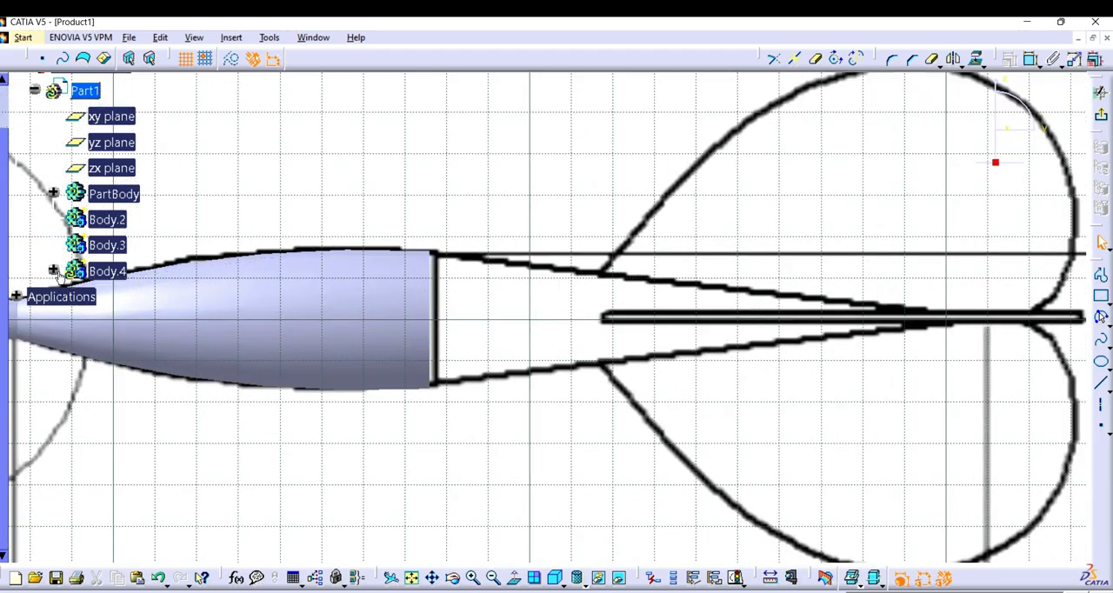
{"action": "left_click", "coordinate": [53, 270]}
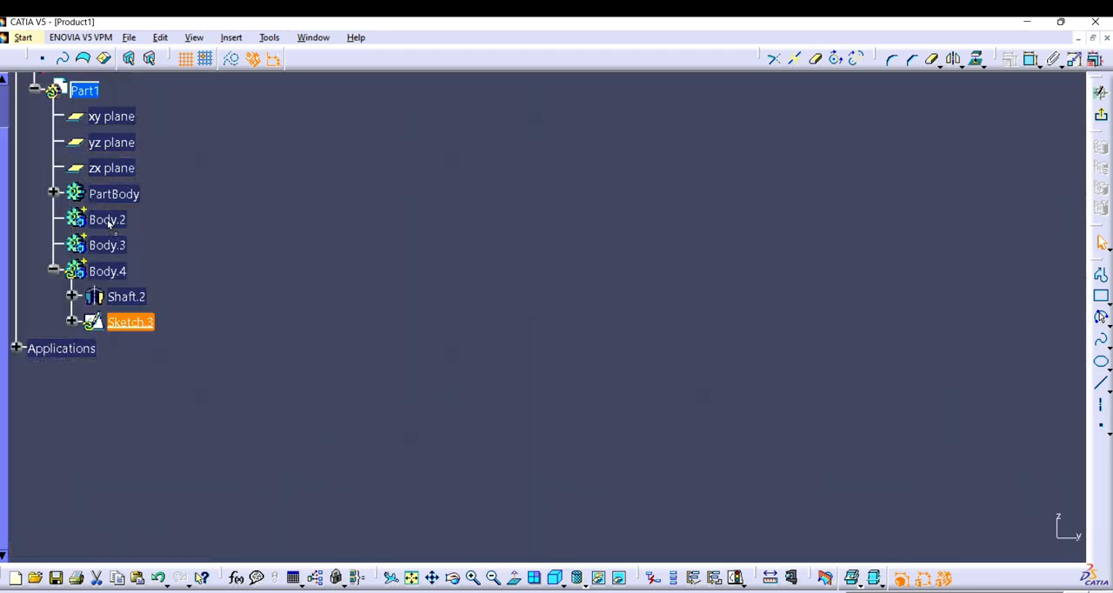
{"action": "left_click", "coordinate": [106, 220]}
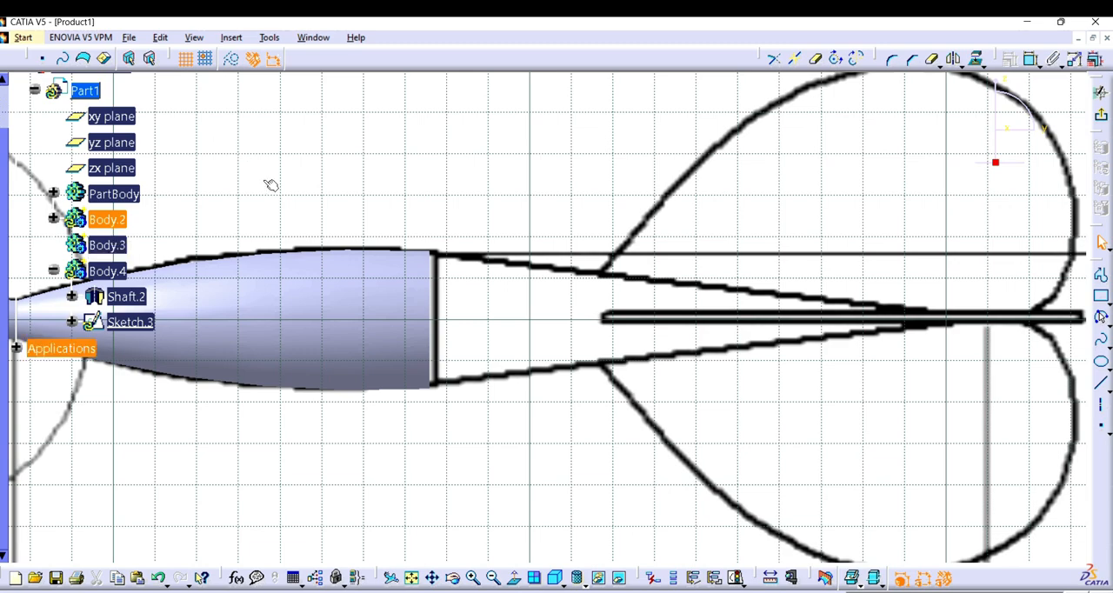
{"action": "left_click", "coordinate": [432, 273]}
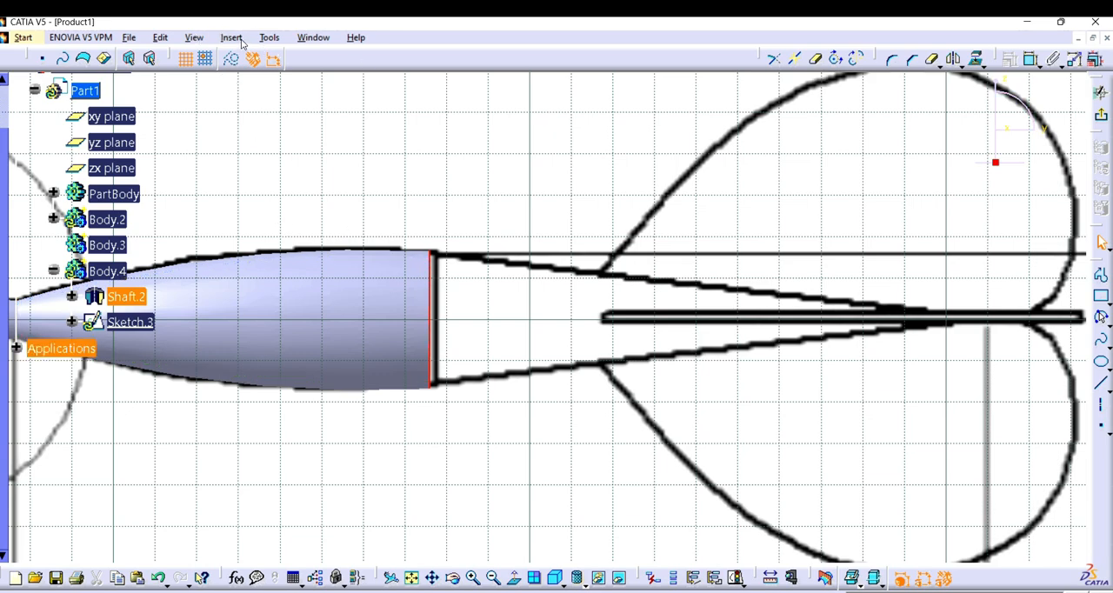
{"action": "left_click", "coordinate": [233, 38]}
{"action": "mouse_move", "coordinate": [265, 108]}
{"action": "mouse_move", "coordinate": [362, 178]}
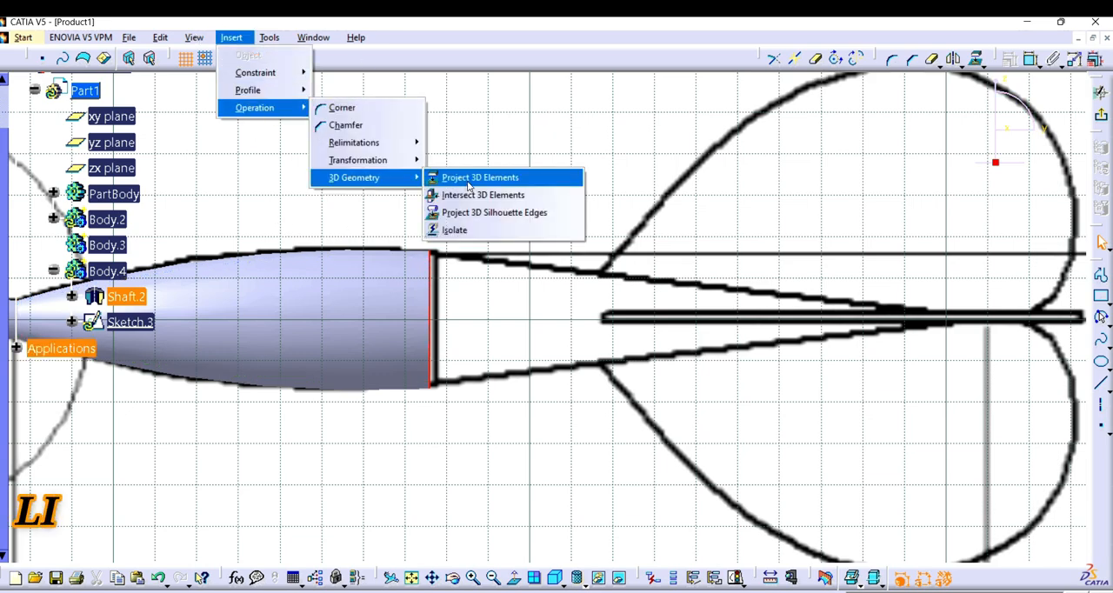
{"action": "left_click", "coordinate": [469, 177]}
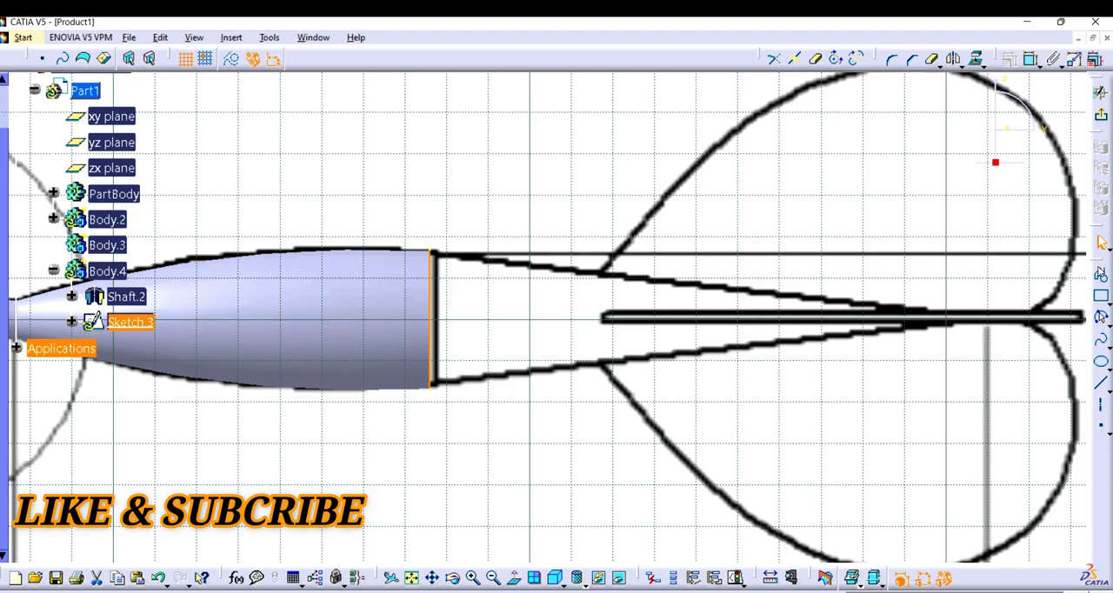
Step: Draw a narrow profile about 3 mm wide behind the projected edge, from its upper end down to the horizontal axis and back to the edge
{"action": "left_click", "coordinate": [1101, 275]}
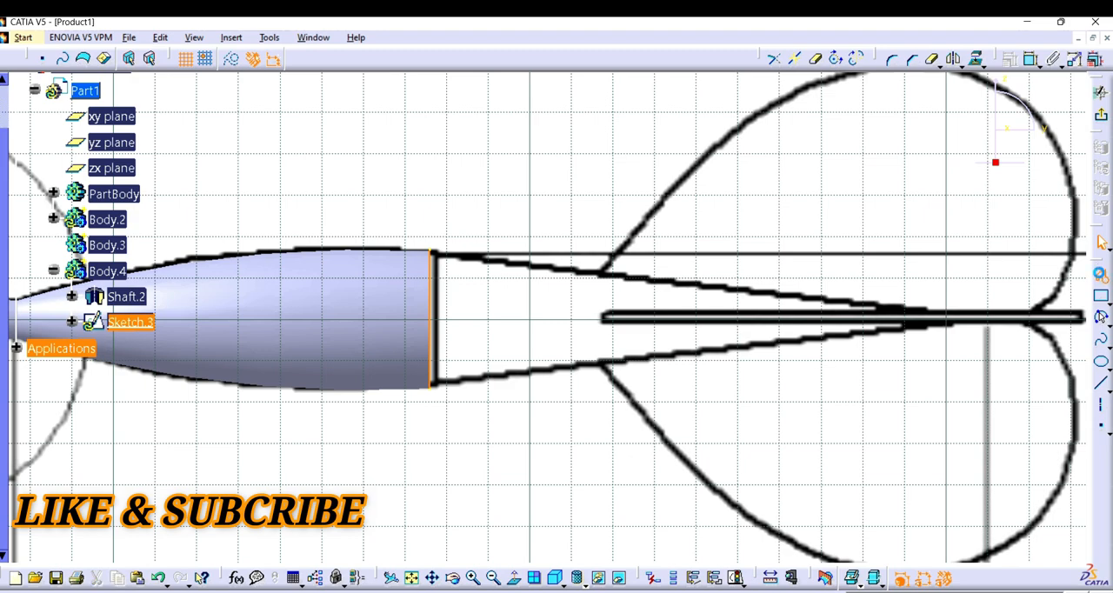
{"action": "left_click", "coordinate": [434, 255]}
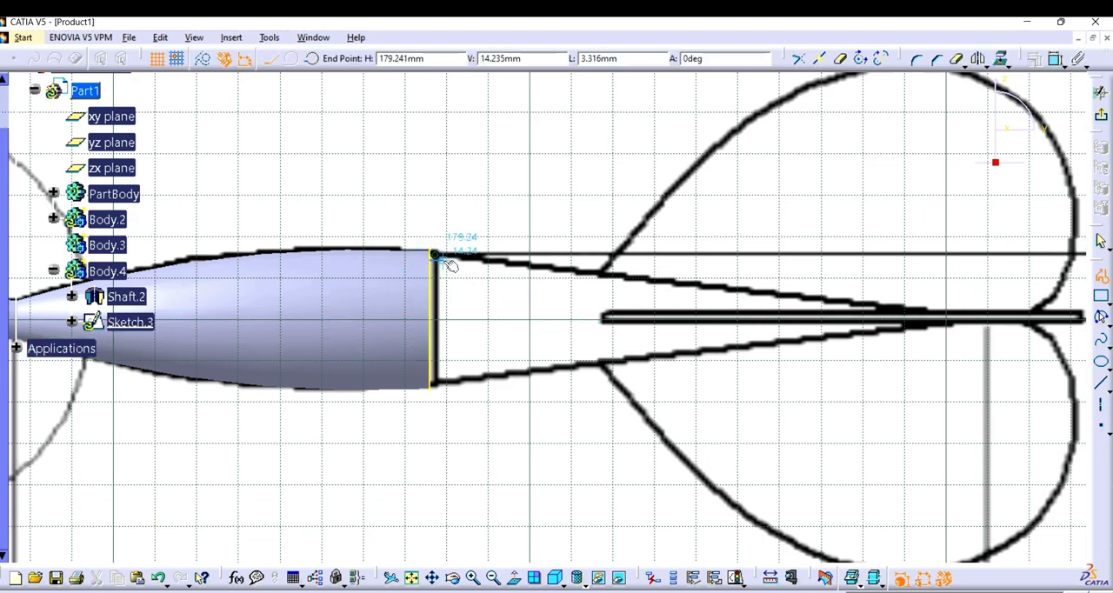
{"action": "left_click", "coordinate": [434, 318]}
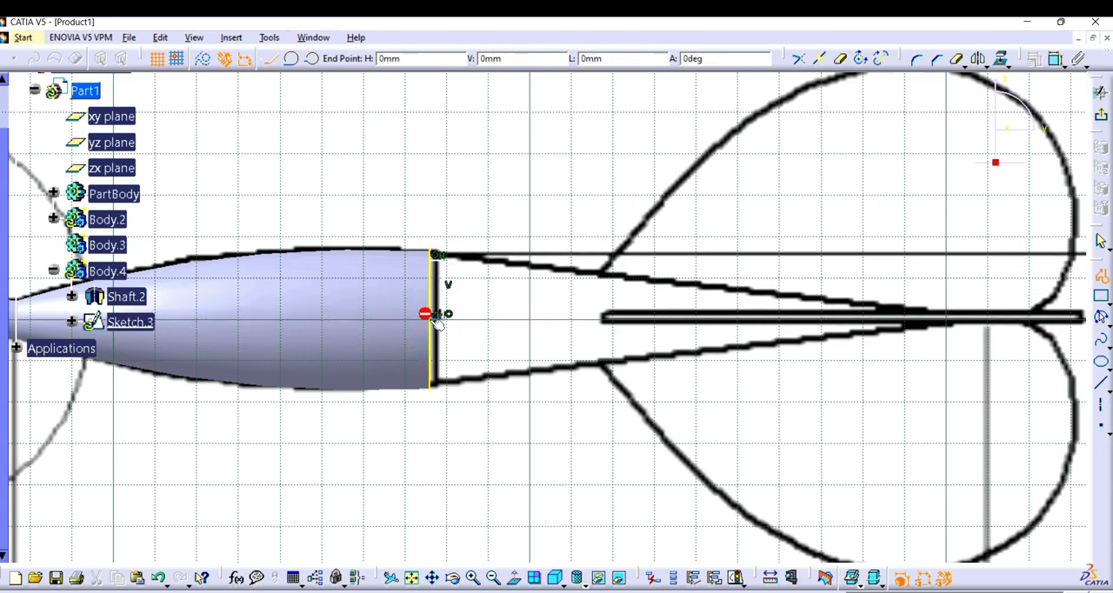
{"action": "key", "text": "Escape"}
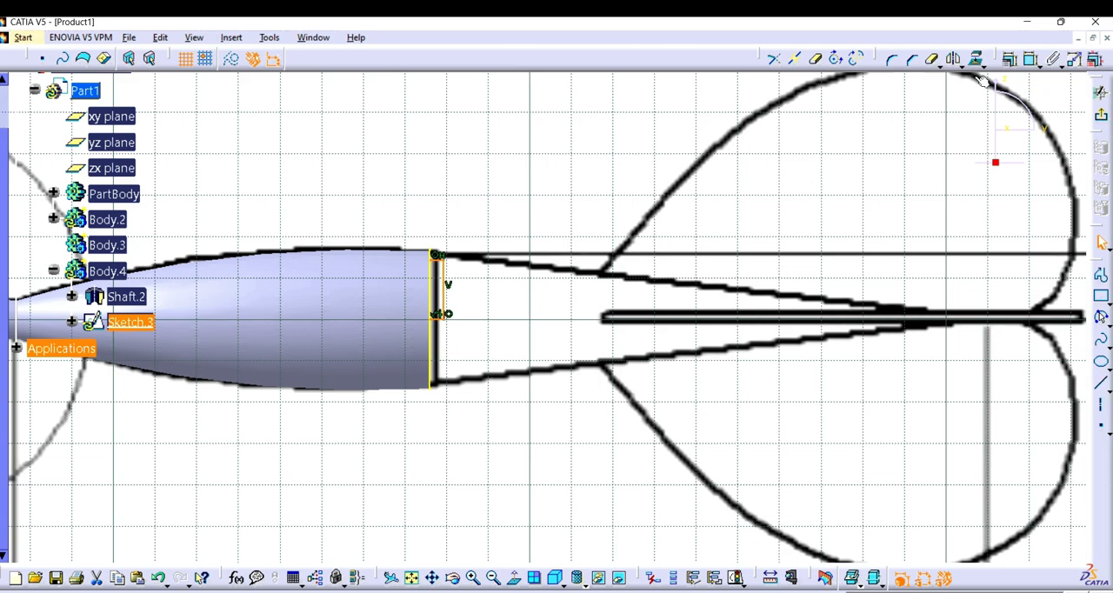
Step: Quick-trim the projected barrel edge below the horizontal axis and exit the sketch
{"action": "left_click", "coordinate": [931, 58]}
{"action": "left_click", "coordinate": [428, 338]}
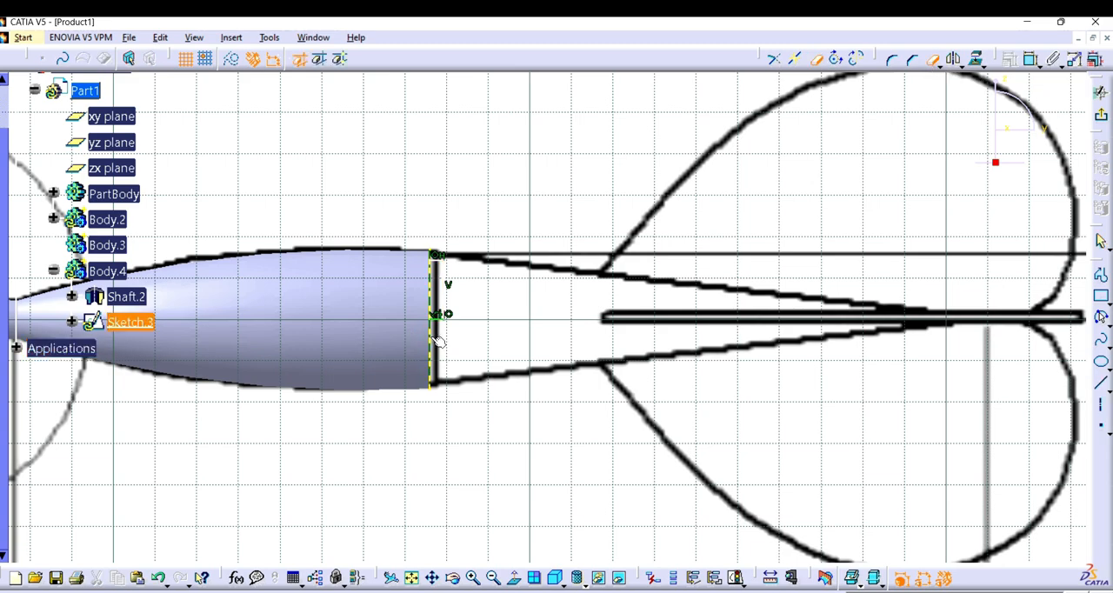
{"action": "left_click", "coordinate": [586, 350]}
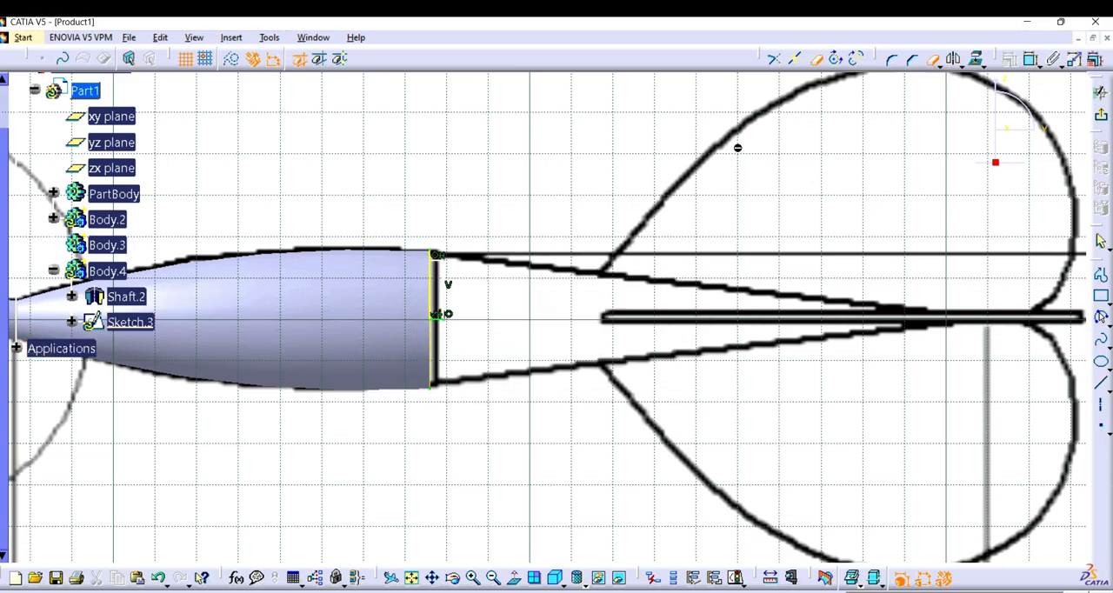
{"action": "left_click", "coordinate": [436, 257]}
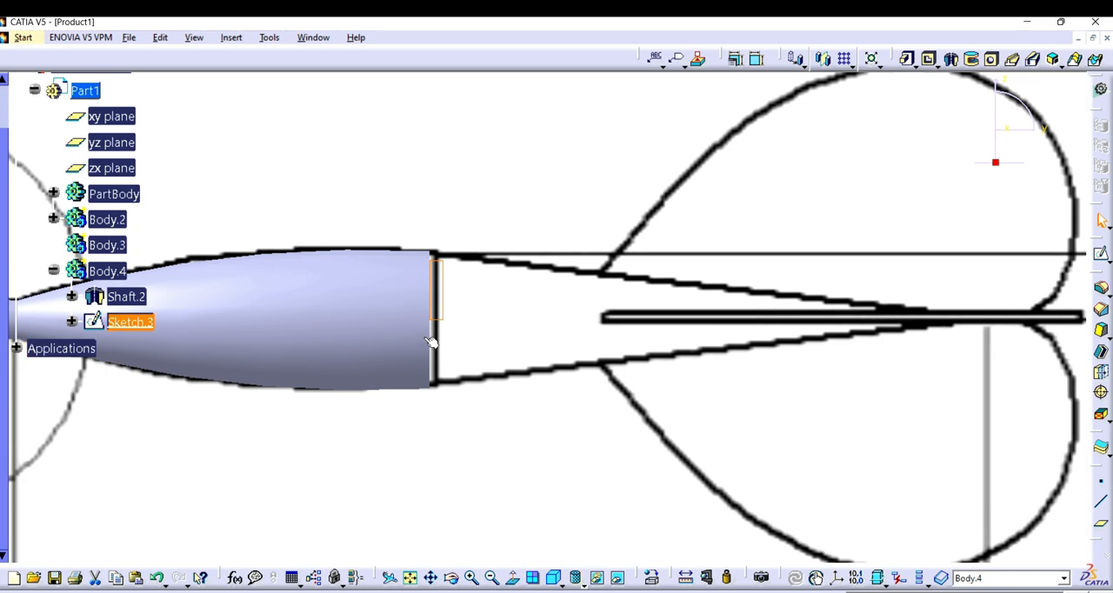
Step: Revolve the narrow collar profile 360 degrees with Shaft, using the sketch's bottom edge on the centreline as the axis
{"action": "left_click", "coordinate": [952, 58]}
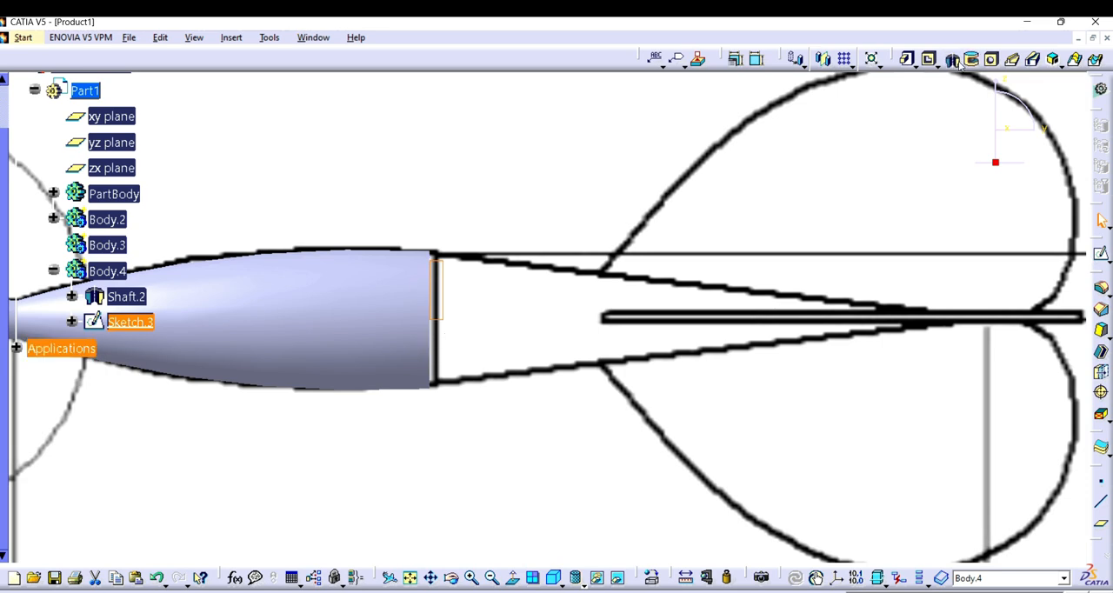
{"action": "left_click", "coordinate": [437, 314]}
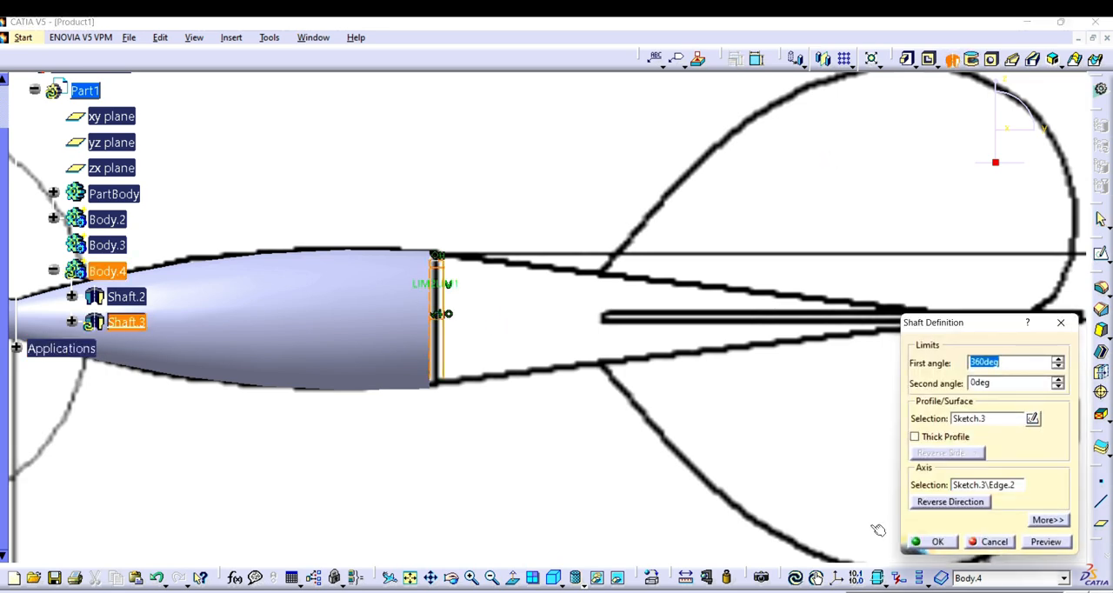
{"action": "left_click", "coordinate": [927, 541]}
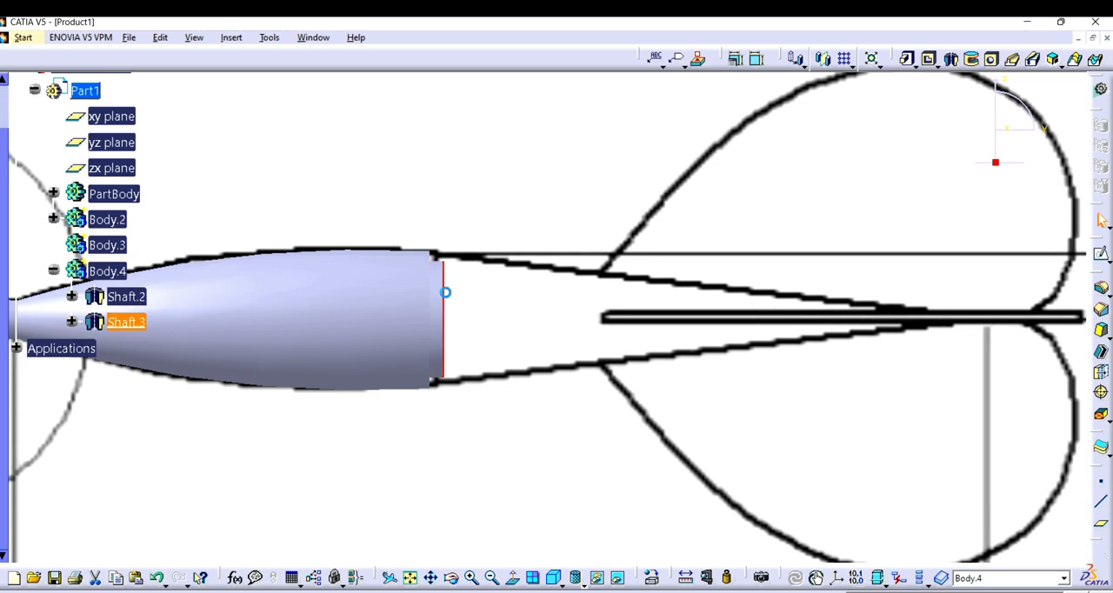
Step: Open a new sketch on the yz plane for the tapered section behind the collar
{"action": "left_click", "coordinate": [1102, 255]}
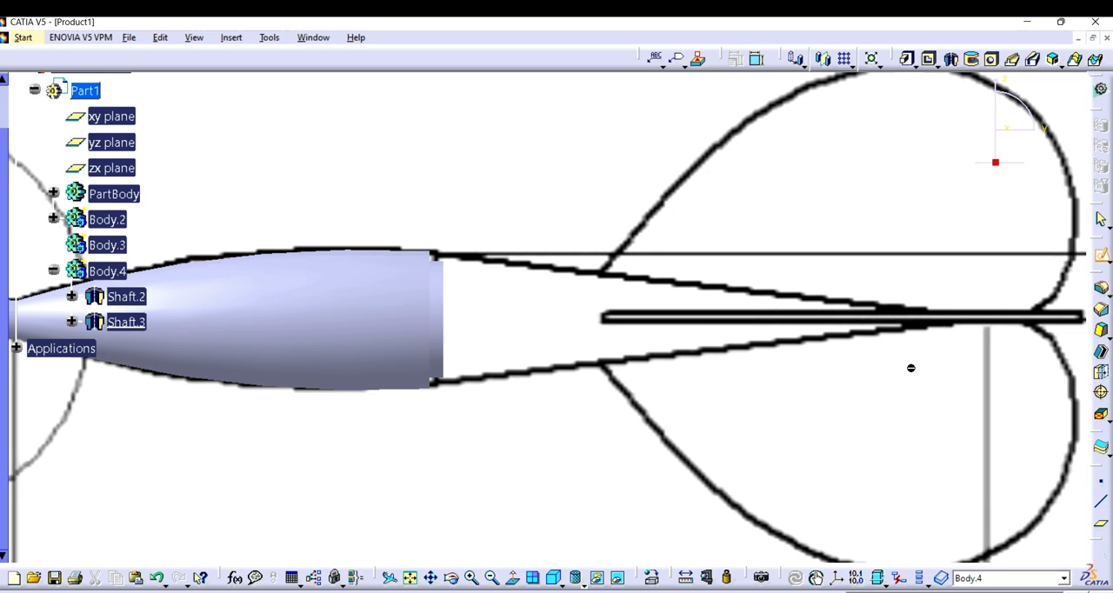
{"action": "left_click", "coordinate": [877, 592]}
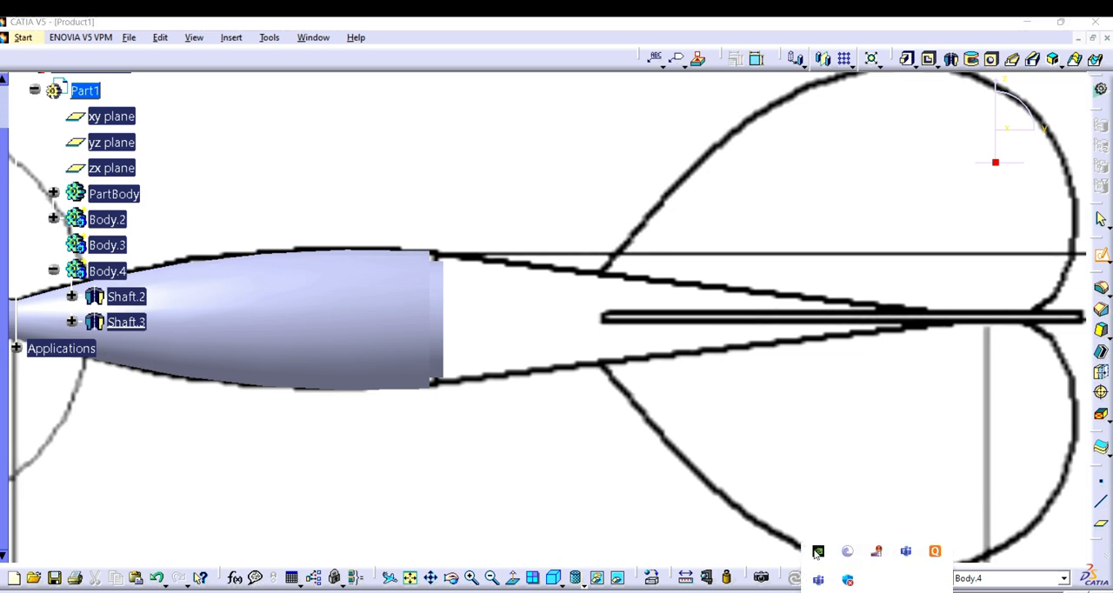
{"action": "right_click", "coordinate": [879, 552]}
{"action": "left_click", "coordinate": [661, 480]}
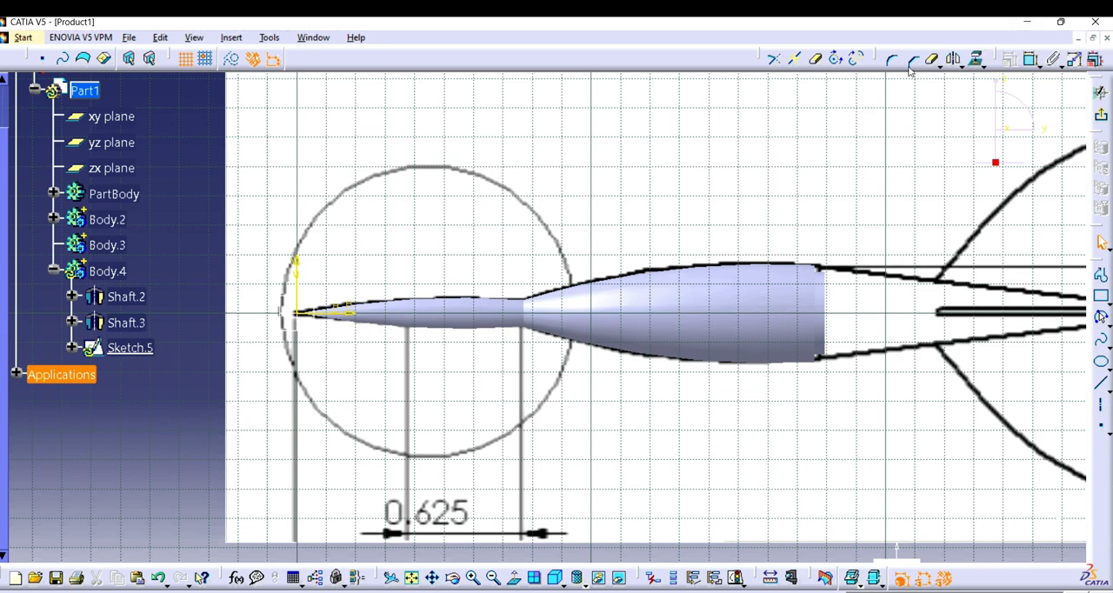
{"action": "left_click", "coordinate": [306, 320]}
Step: Project the collar's rear edge into the new sketch as a 3D element
{"action": "left_click", "coordinate": [845, 298]}
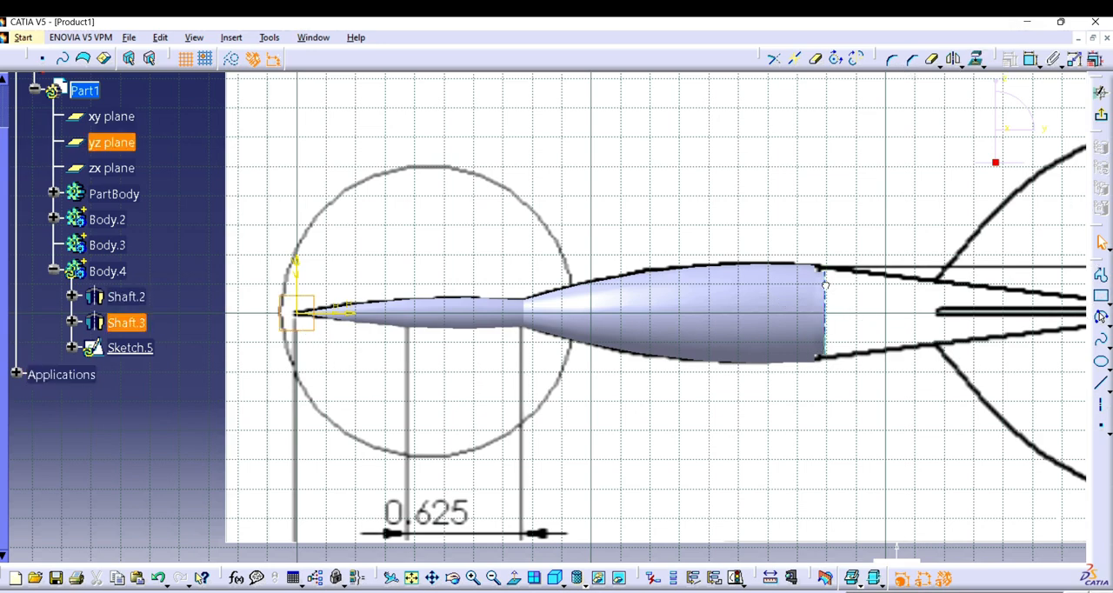
{"action": "left_click", "coordinate": [160, 37]}
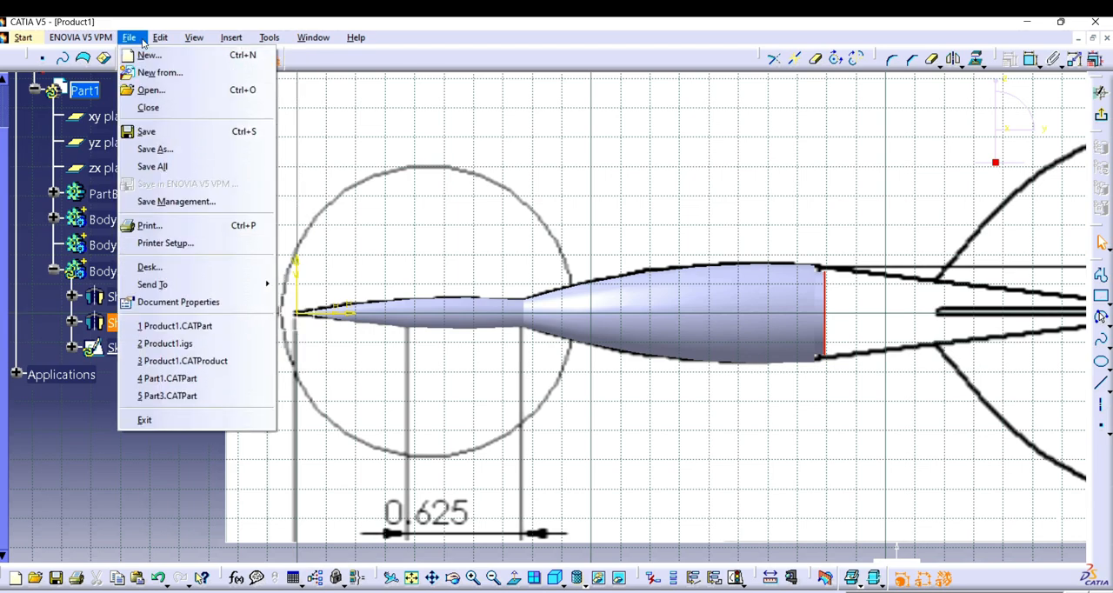
{"action": "mouse_move", "coordinate": [254, 108]}
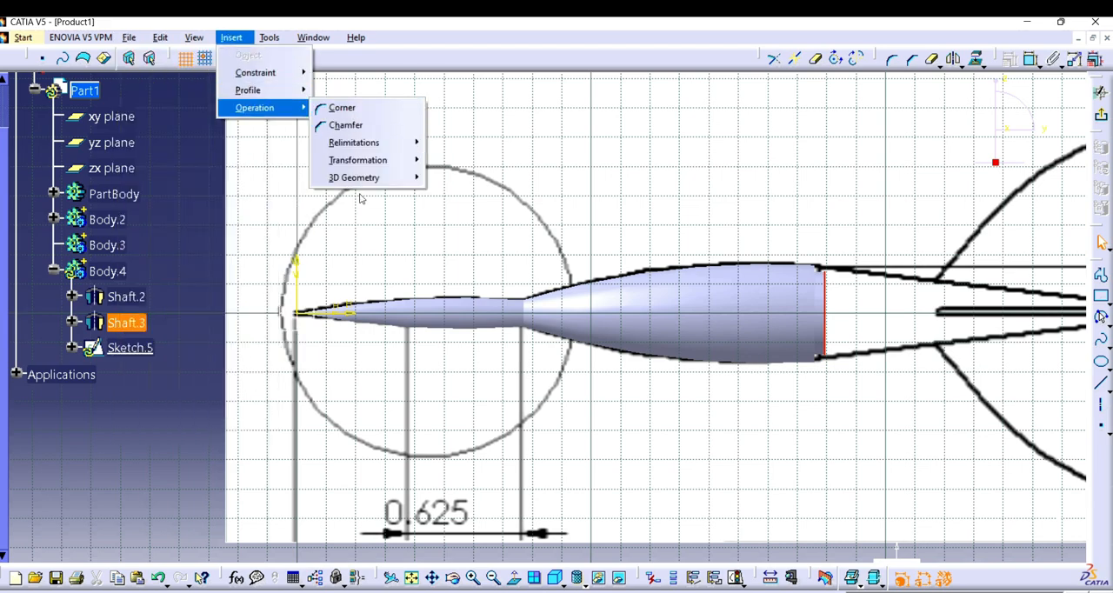
{"action": "mouse_move", "coordinate": [374, 177]}
{"action": "left_click", "coordinate": [469, 178]}
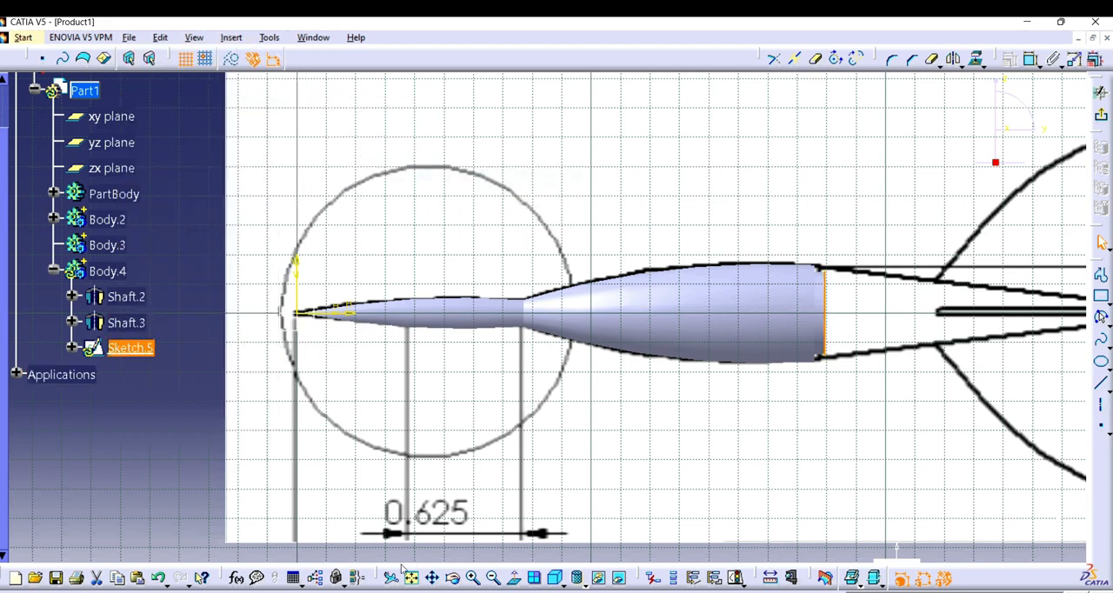
Step: Draw a short vertical line at the projected edge's upper end, reaching above the taper's upper outline
{"action": "left_click", "coordinate": [433, 578]}
{"action": "left_click_drag", "start_coordinate": [607, 366], "coordinate": [444, 384]}
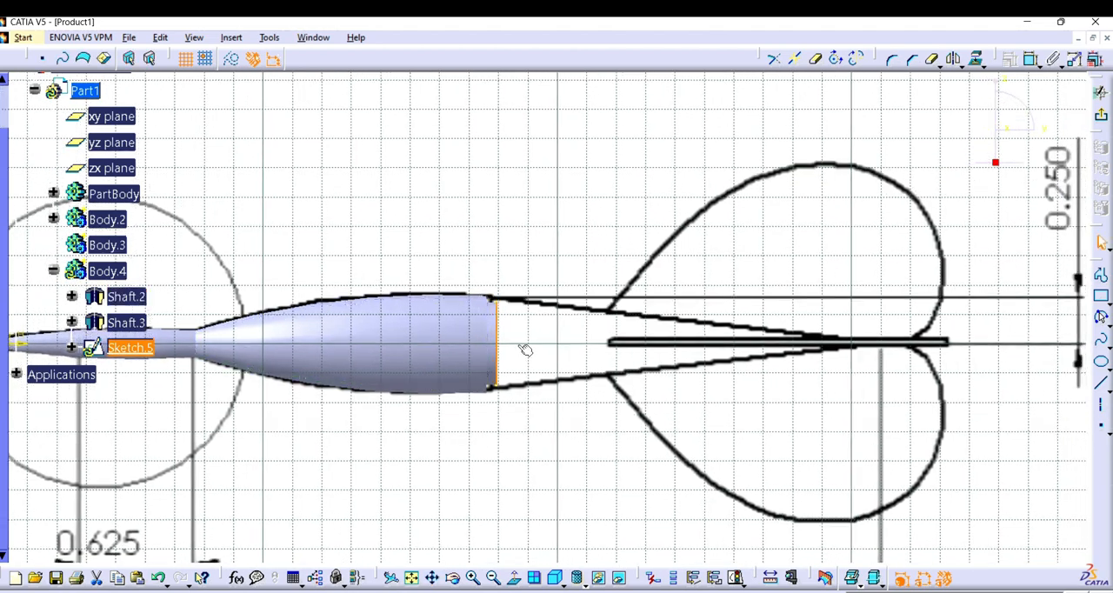
{"action": "left_click", "coordinate": [497, 306]}
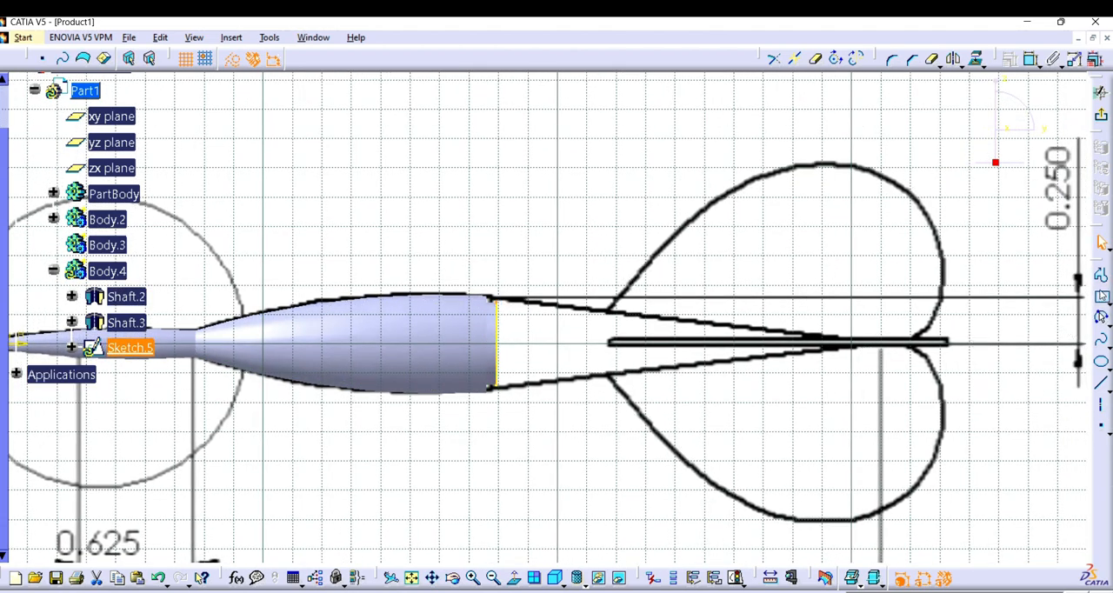
{"action": "left_click", "coordinate": [1101, 276]}
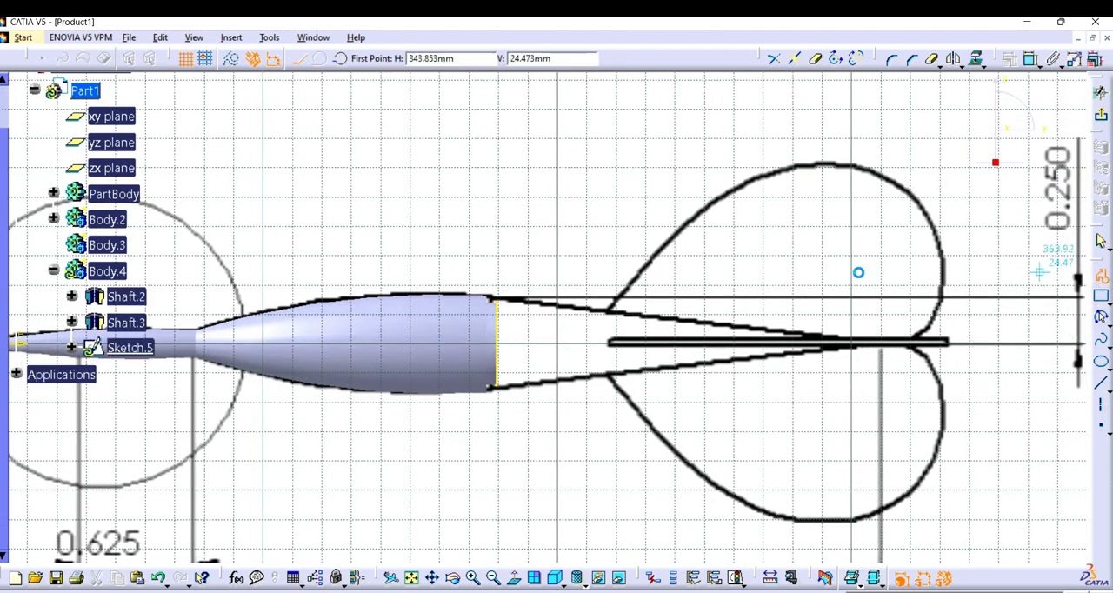
{"action": "left_click", "coordinate": [496, 299]}
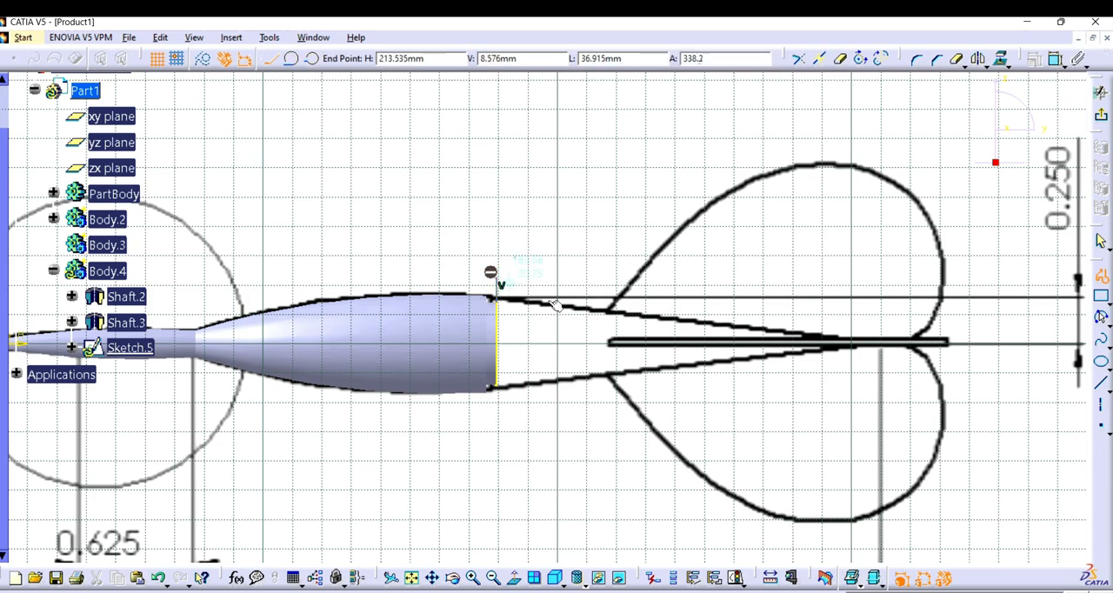
{"action": "left_click", "coordinate": [493, 360]}
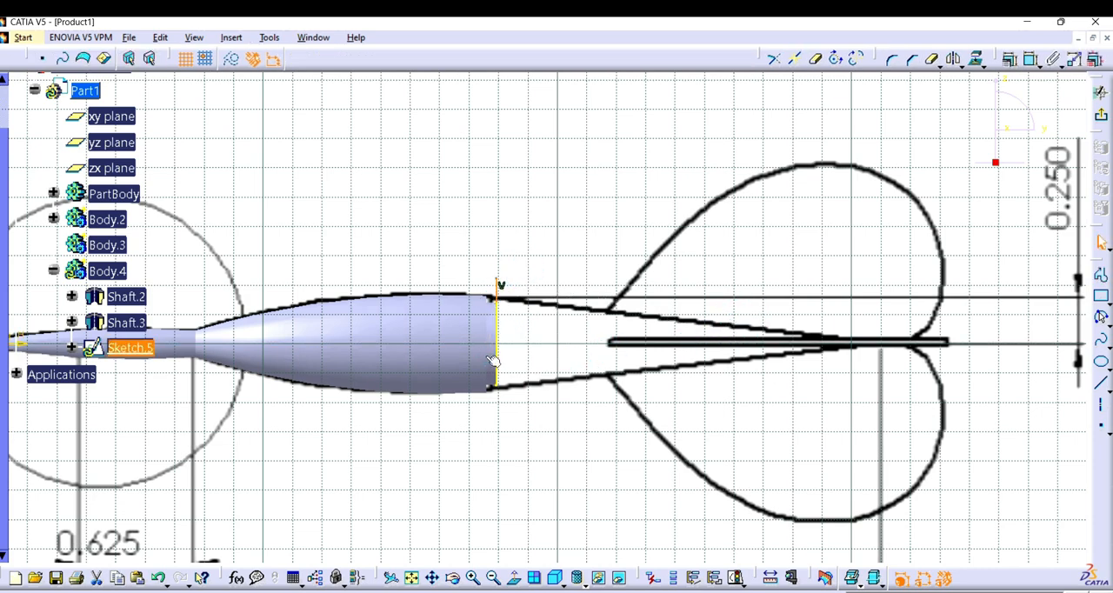
Step: Draw a three-point arc of about 2224 mm radius along the taper's upper outline, from the short vertical line to the taper's rear end
{"action": "left_click", "coordinate": [472, 578]}
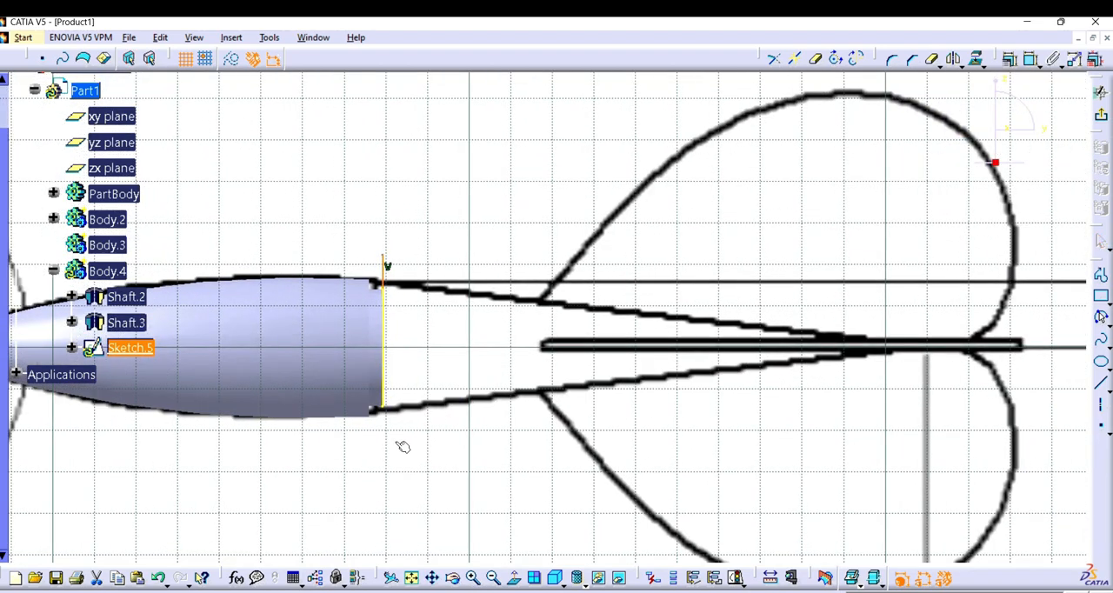
{"action": "left_click", "coordinate": [1100, 321]}
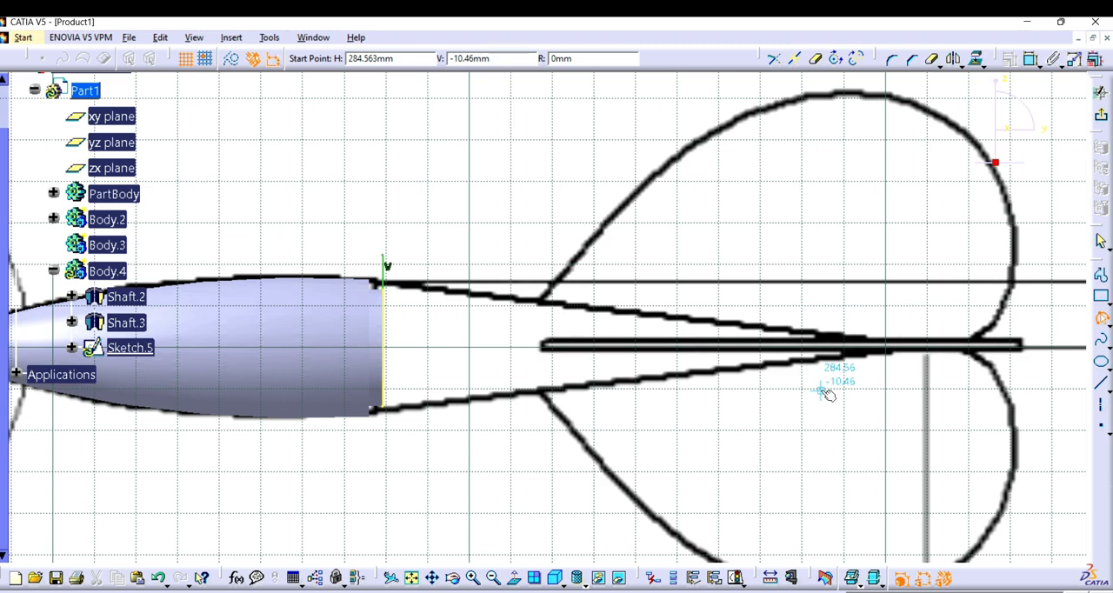
{"action": "left_click", "coordinate": [388, 280]}
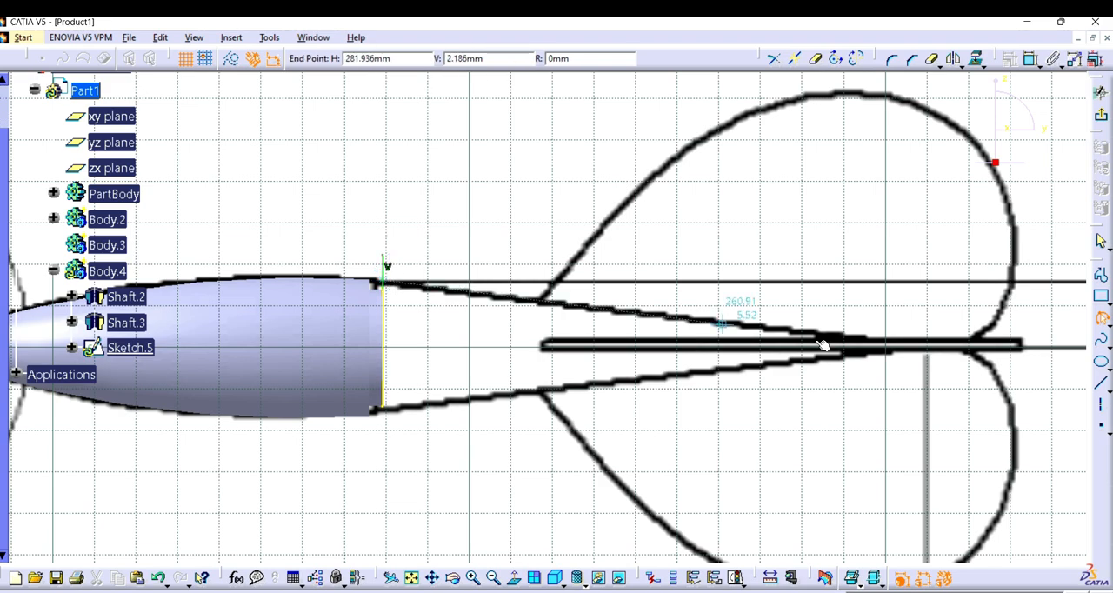
{"action": "left_click", "coordinate": [869, 338]}
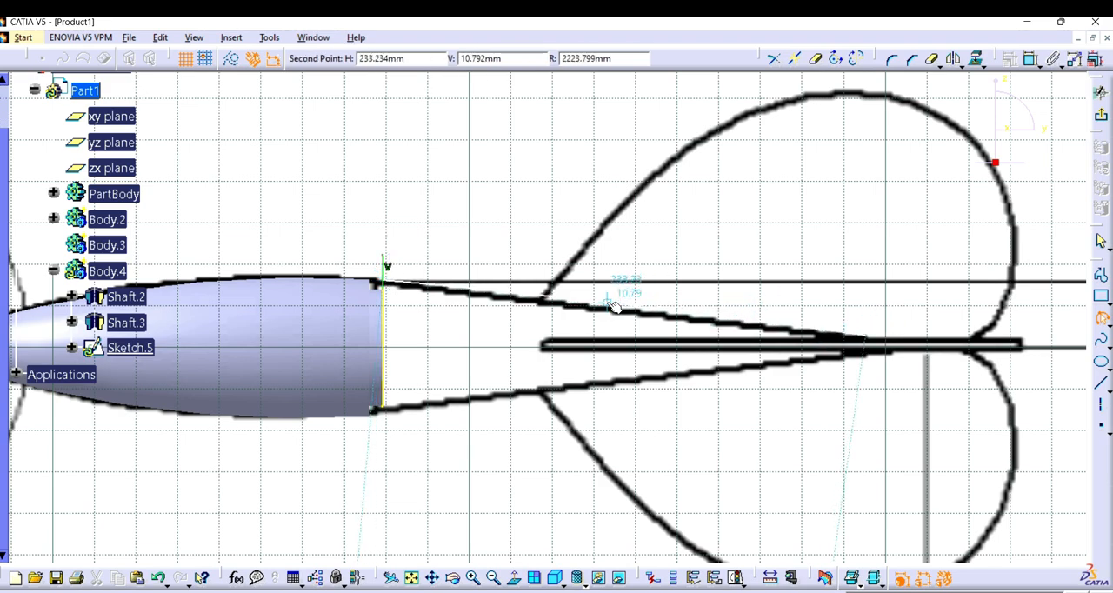
{"action": "left_click", "coordinate": [605, 306]}
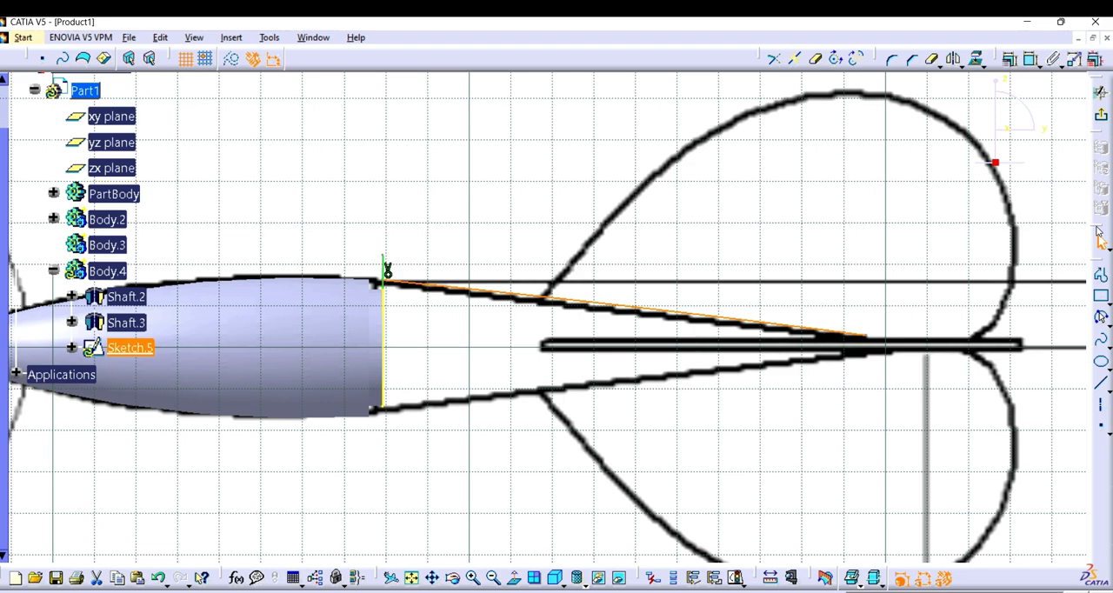
Step: Draw a horizontal line about 78 mm long from the arc's rear end to the rod's front end, and a short vertical line down to the axis
{"action": "left_click", "coordinate": [1101, 275]}
{"action": "left_click", "coordinate": [866, 335]}
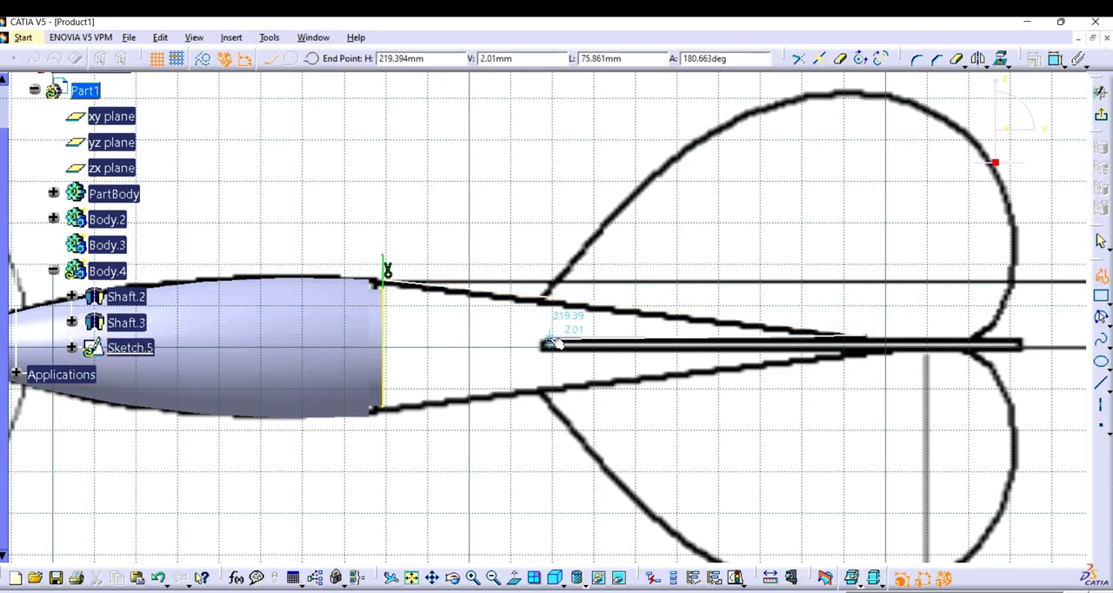
{"action": "left_click", "coordinate": [541, 337]}
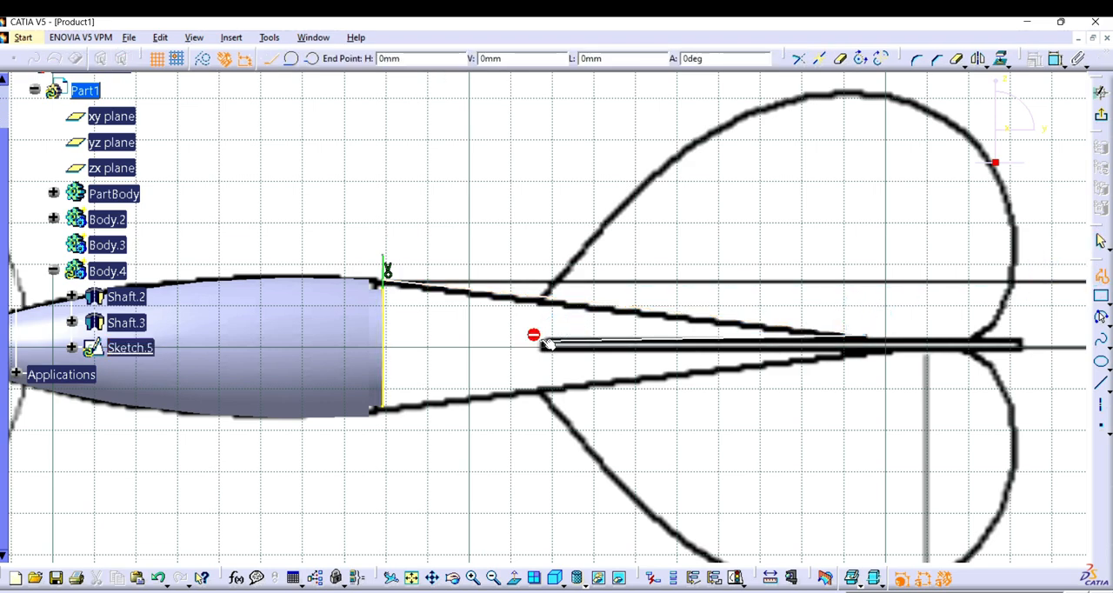
{"action": "key", "text": "ctrl+z"}
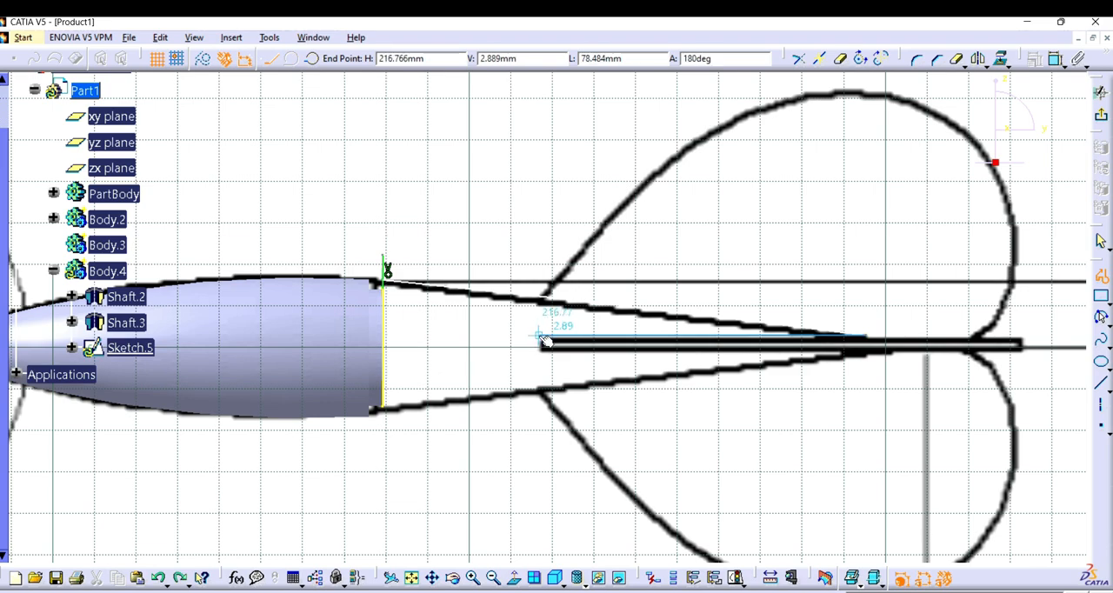
{"action": "left_click", "coordinate": [542, 339]}
{"action": "left_click", "coordinate": [543, 344]}
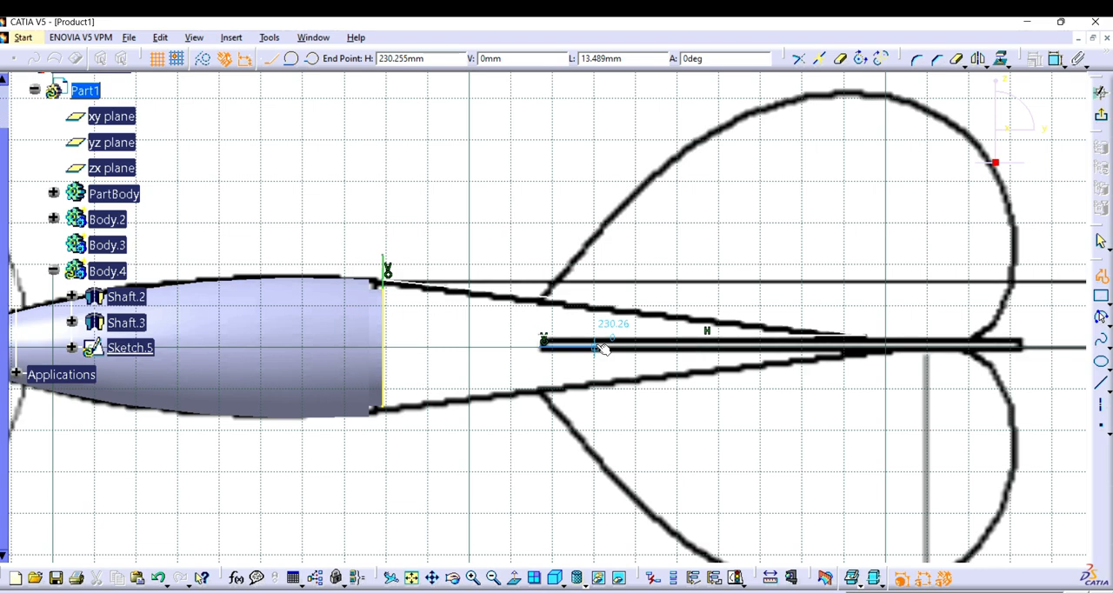
{"action": "key", "text": "Escape"}
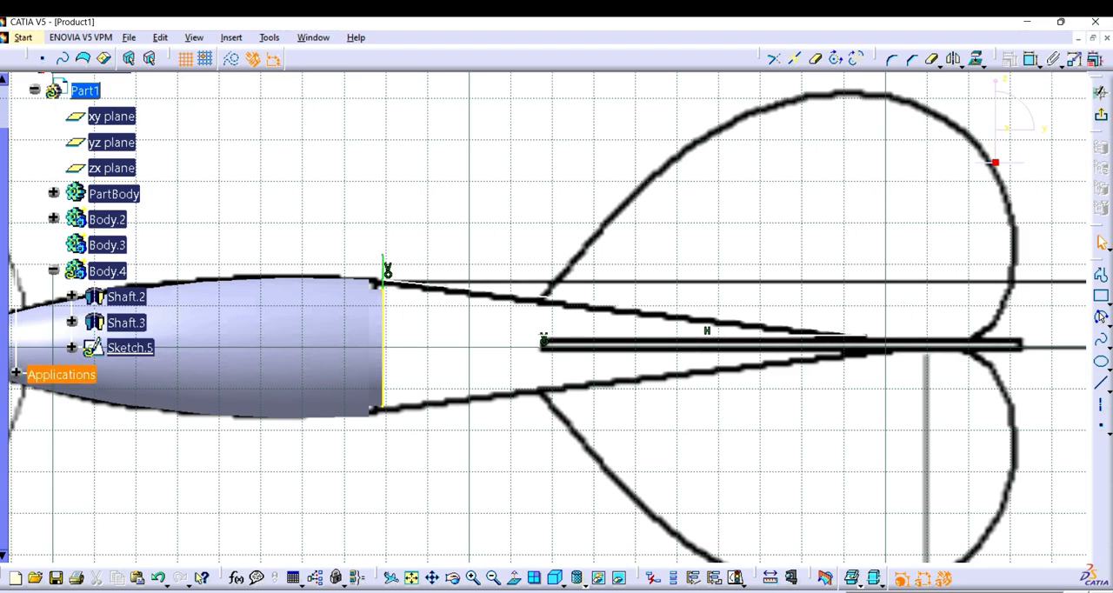
Step: Close the taper profile with a horizontal line along the axis from the short vertical line to the projected edge's midpoint
{"action": "left_click", "coordinate": [1100, 276]}
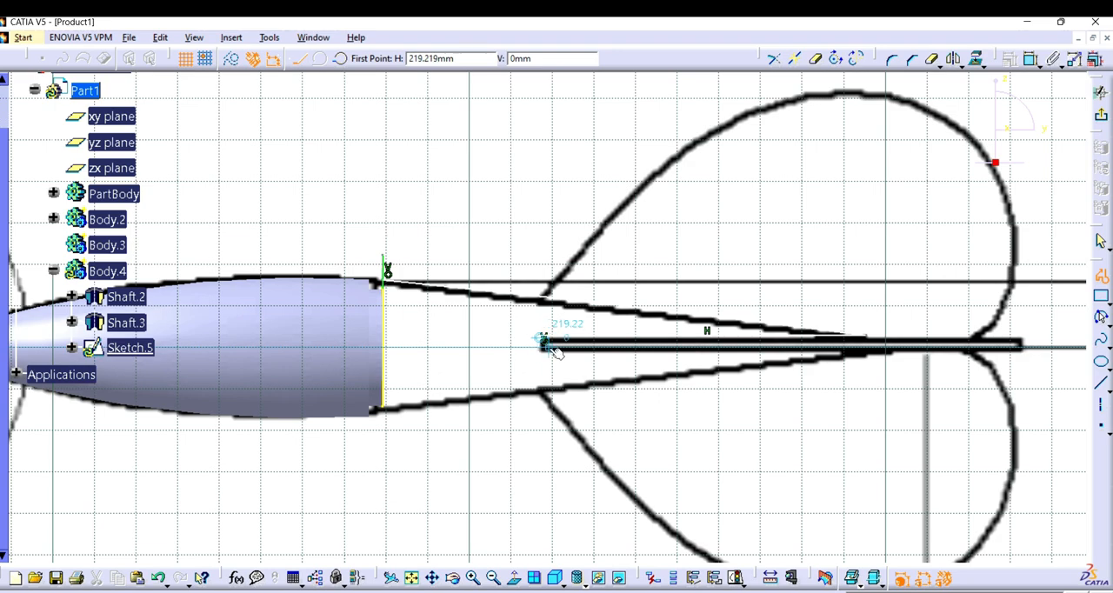
{"action": "left_click", "coordinate": [544, 344]}
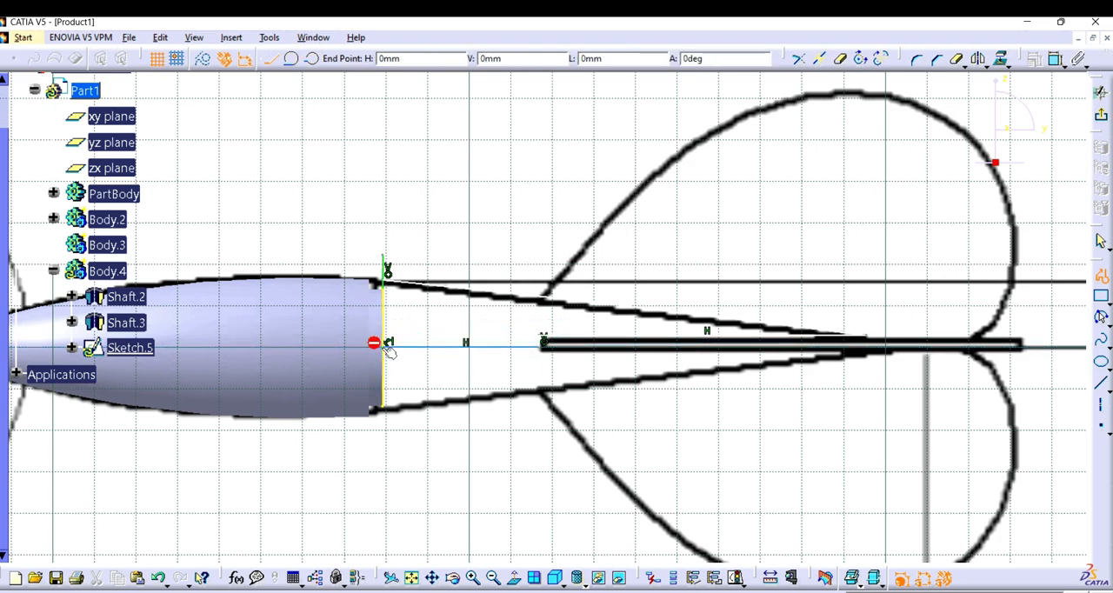
{"action": "left_click", "coordinate": [387, 344]}
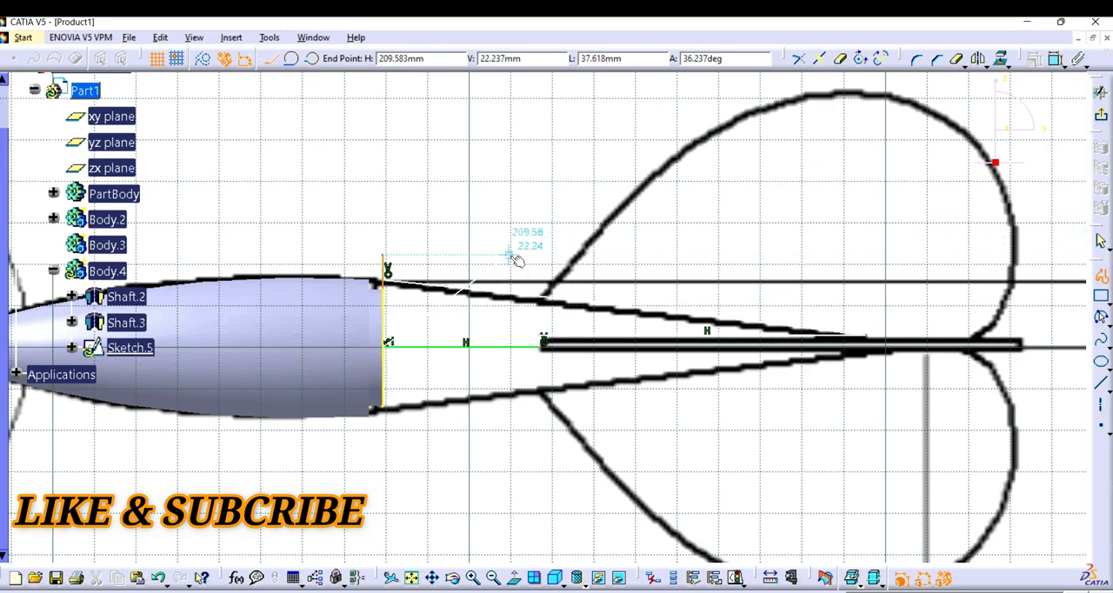
Step: Quick-trim the vertical line's excess above the arc and the projected edge's half below the axis, accepting the midpoint constraint change
{"action": "left_click", "coordinate": [956, 60]}
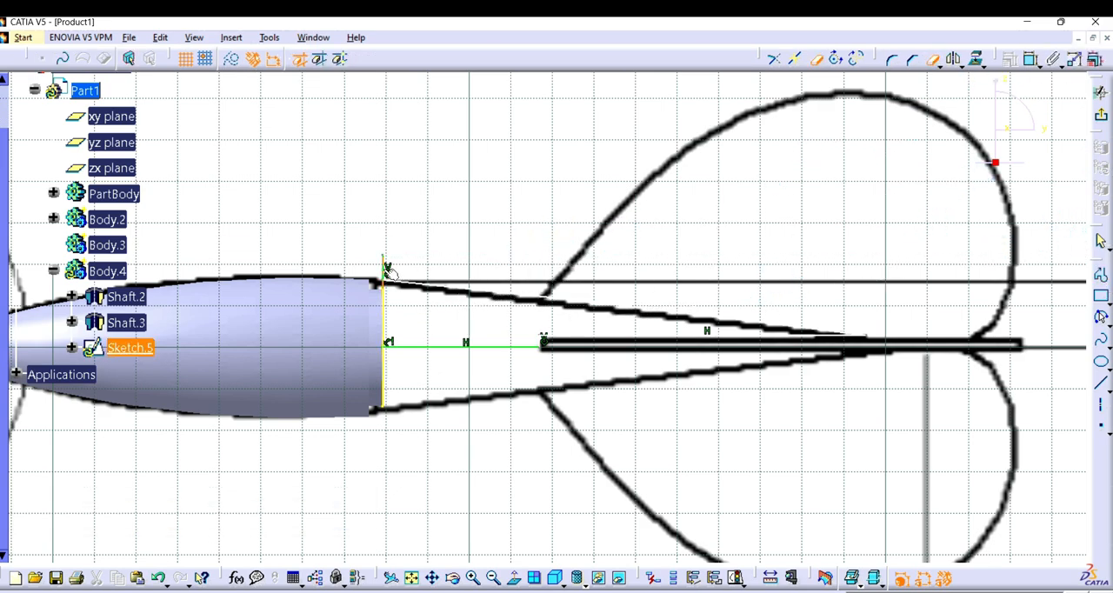
{"action": "left_click", "coordinate": [382, 368]}
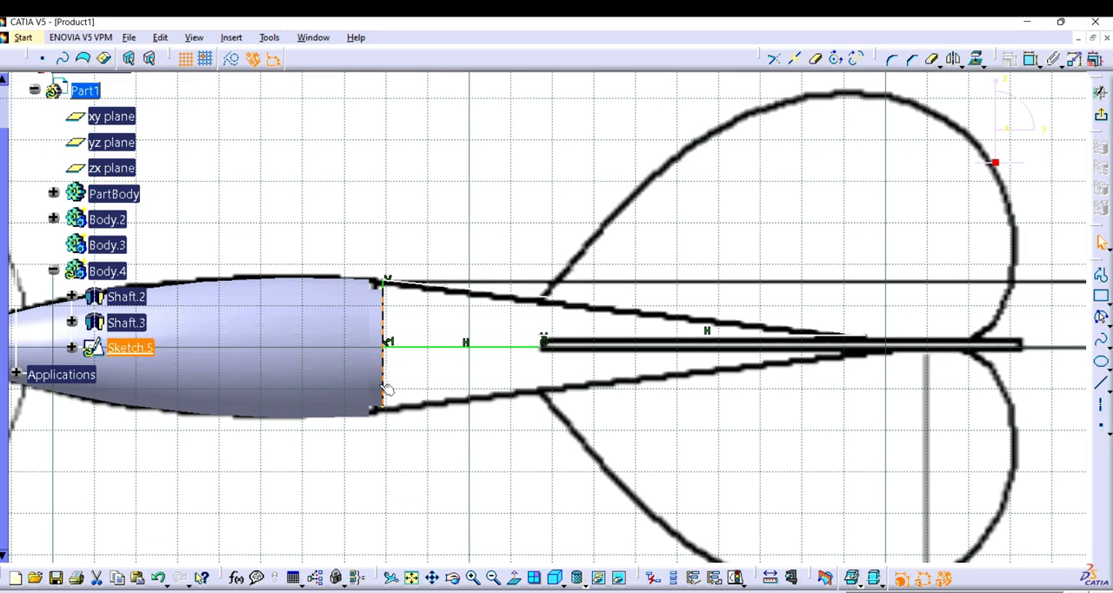
{"action": "left_click", "coordinate": [932, 61]}
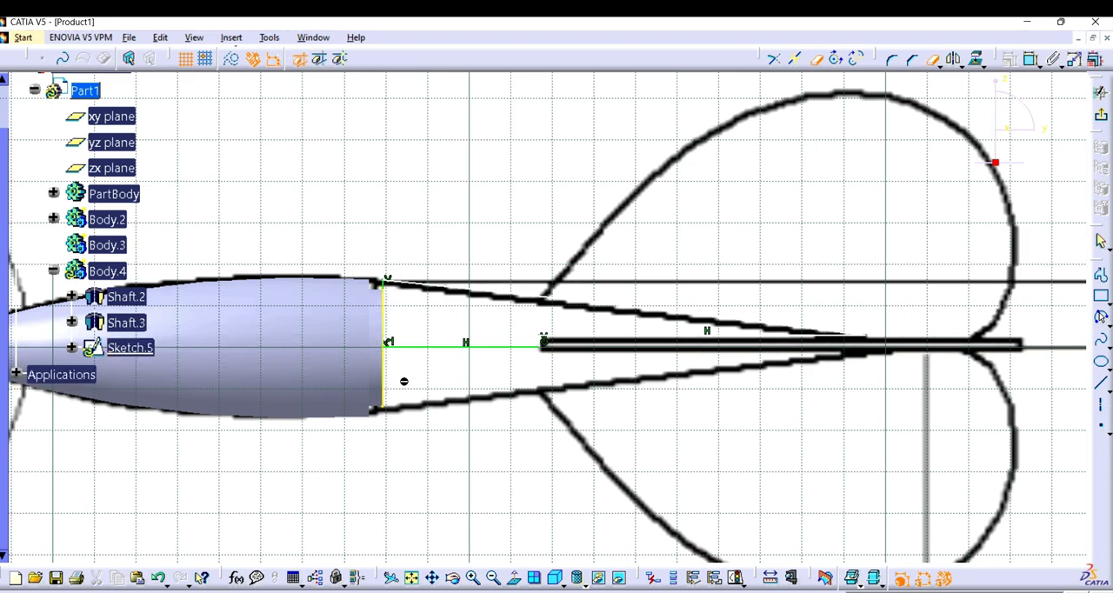
{"action": "left_click", "coordinate": [390, 372]}
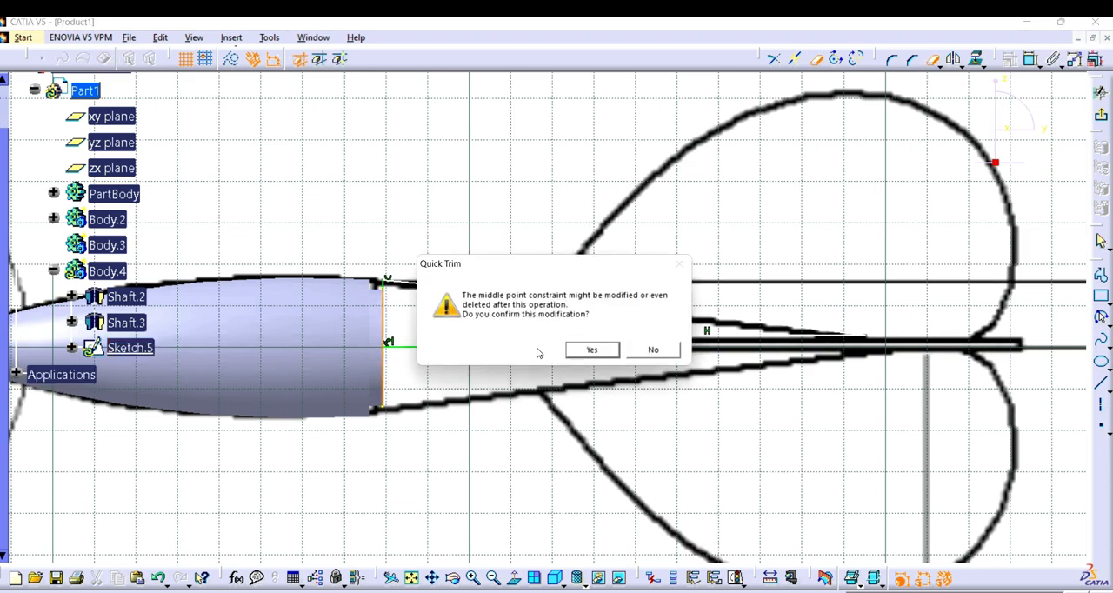
{"action": "left_click", "coordinate": [576, 352]}
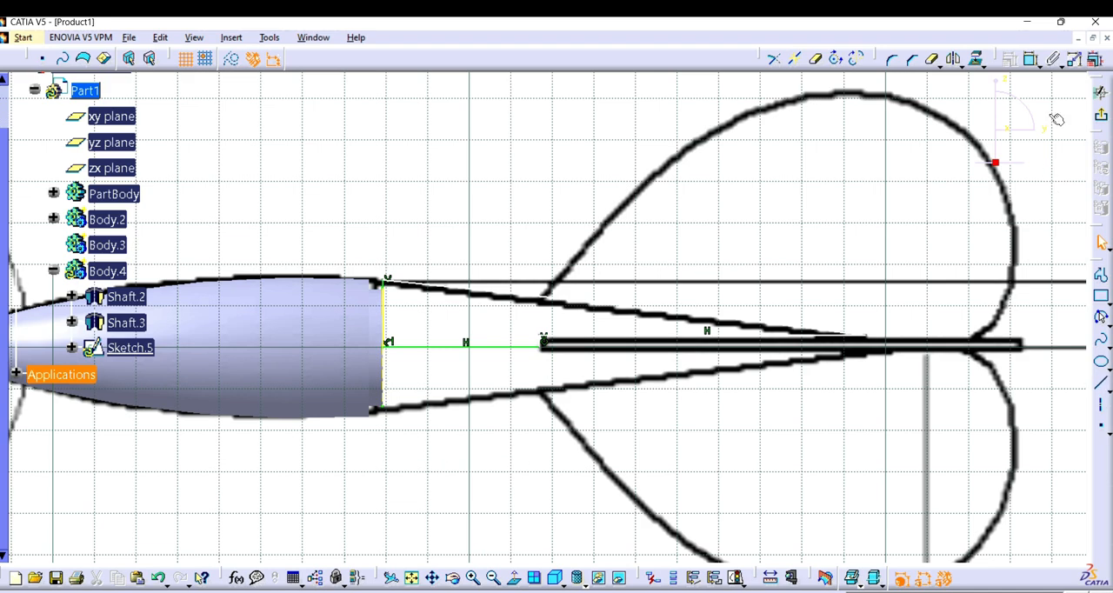
Step: Exit the sketch and revolve the taper profile 360 degrees into a shaft about the sketch's horizontal axis line
{"action": "left_click", "coordinate": [1100, 119]}
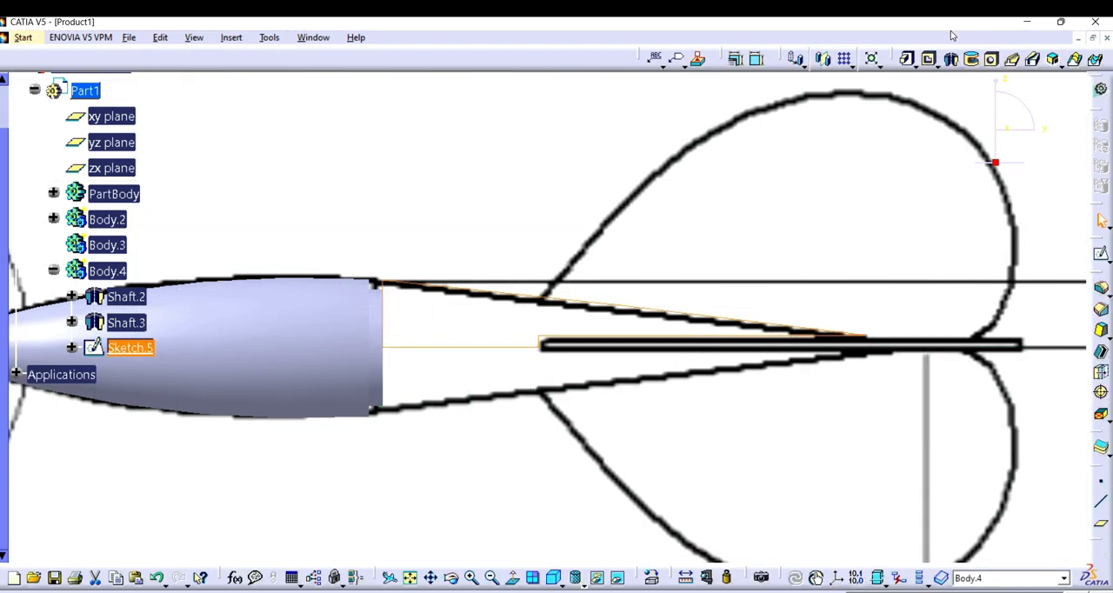
{"action": "left_click", "coordinate": [952, 59]}
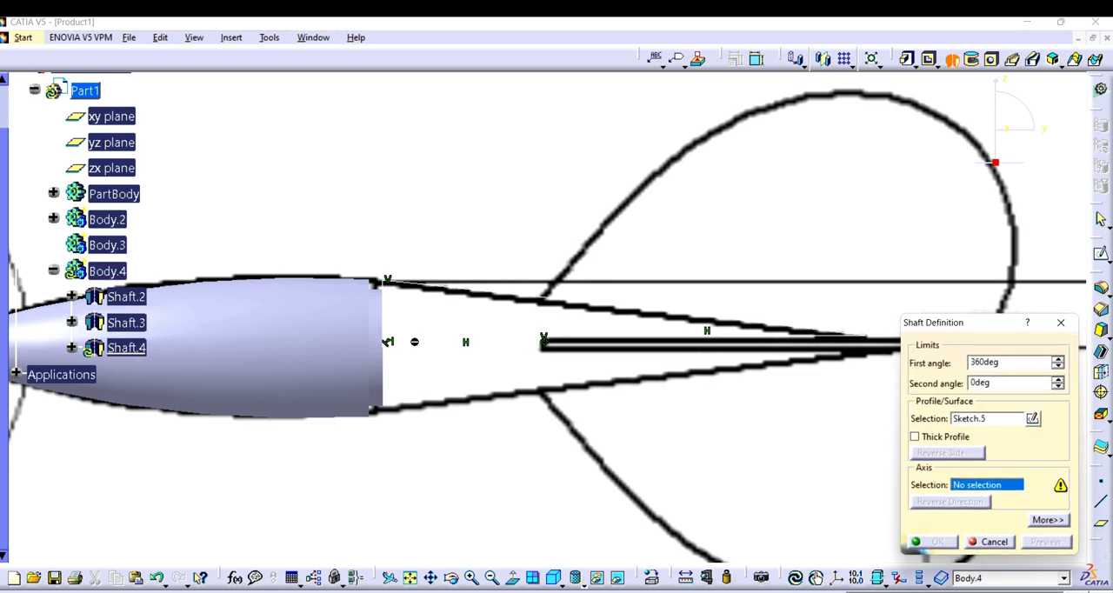
{"action": "left_click", "coordinate": [415, 345]}
{"action": "left_click", "coordinate": [936, 544]}
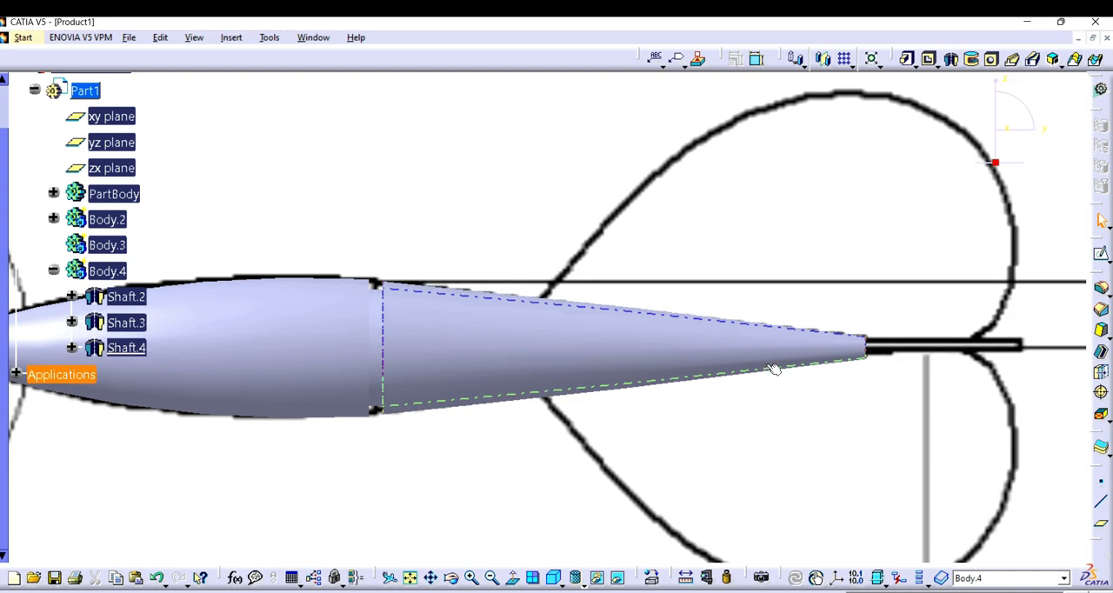
{"action": "left_click", "coordinate": [453, 579]}
{"action": "mouse_move", "coordinate": [714, 346]}
{"action": "left_mouse_down"}
{"action": "mouse_move", "coordinate": [620, 363]}
{"action": "mouse_move", "coordinate": [797, 389]}
{"action": "mouse_move", "coordinate": [731, 355]}
{"action": "left_mouse_up"}
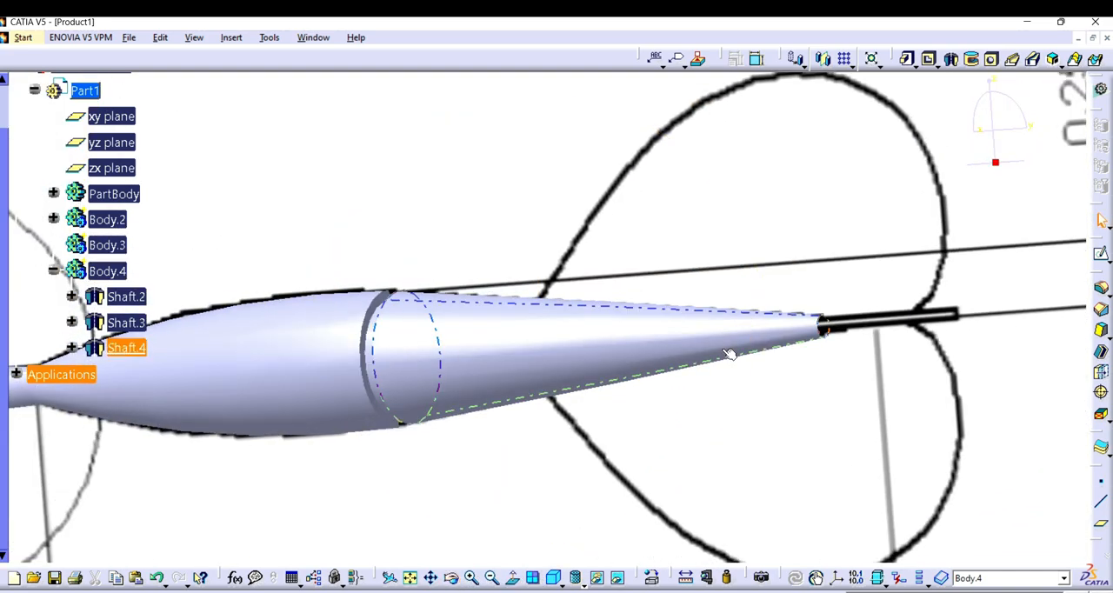
{"action": "left_click", "coordinate": [513, 578]}
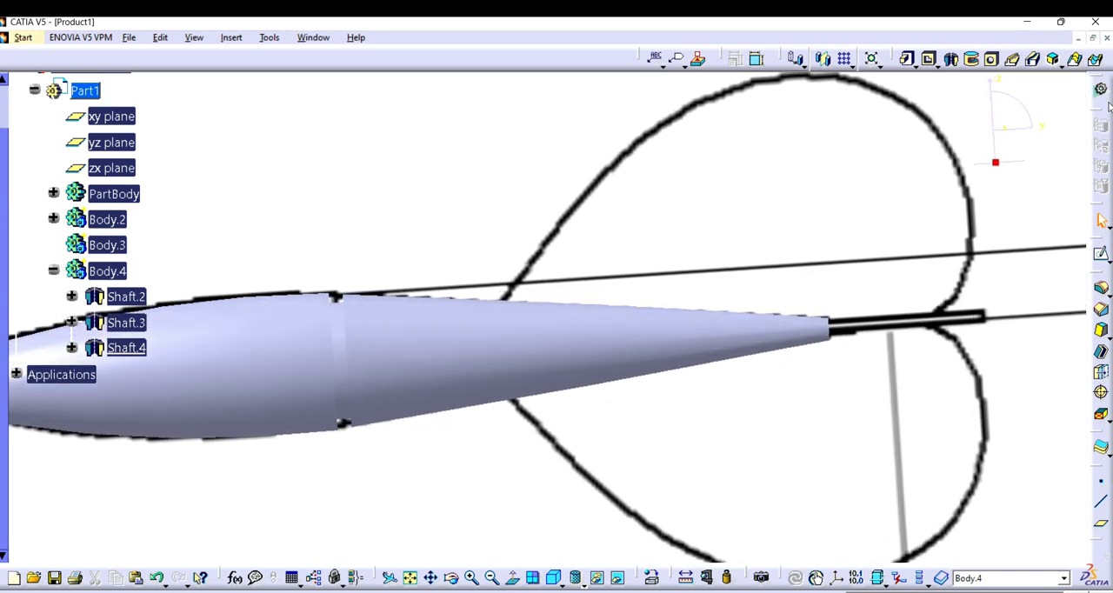
{"action": "left_click", "coordinate": [1097, 259]}
{"action": "left_click", "coordinate": [875, 592]}
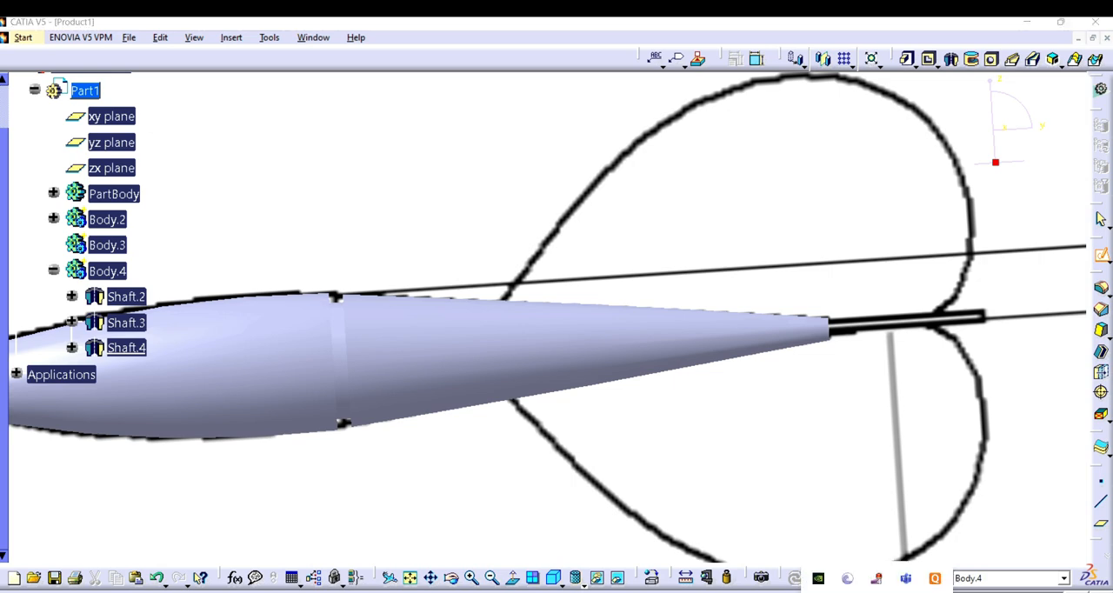
{"action": "right_click", "coordinate": [872, 556]}
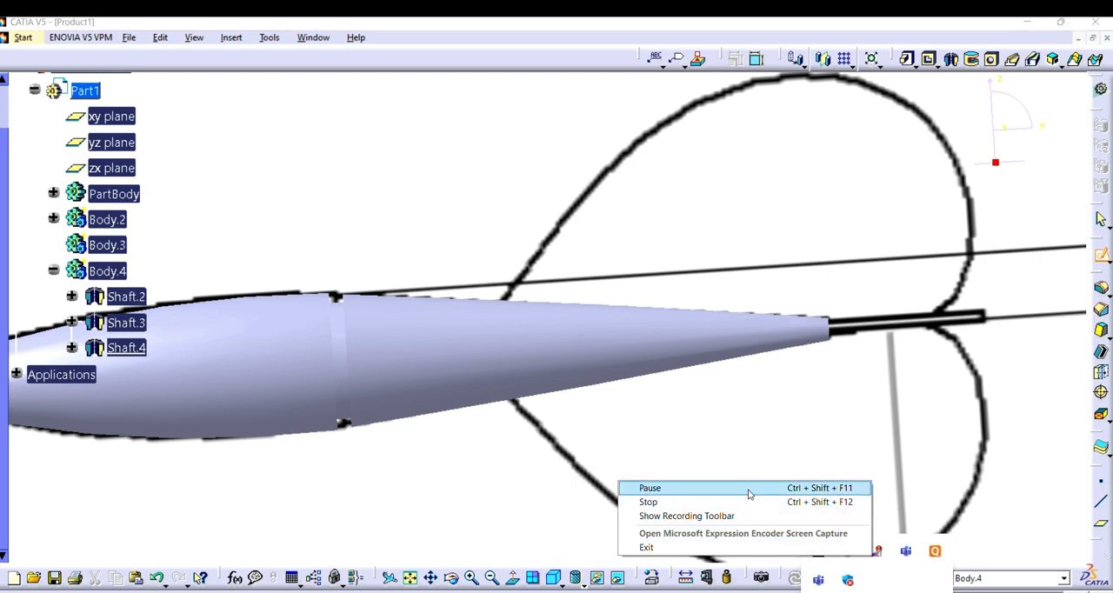
{"action": "left_click", "coordinate": [745, 488]}
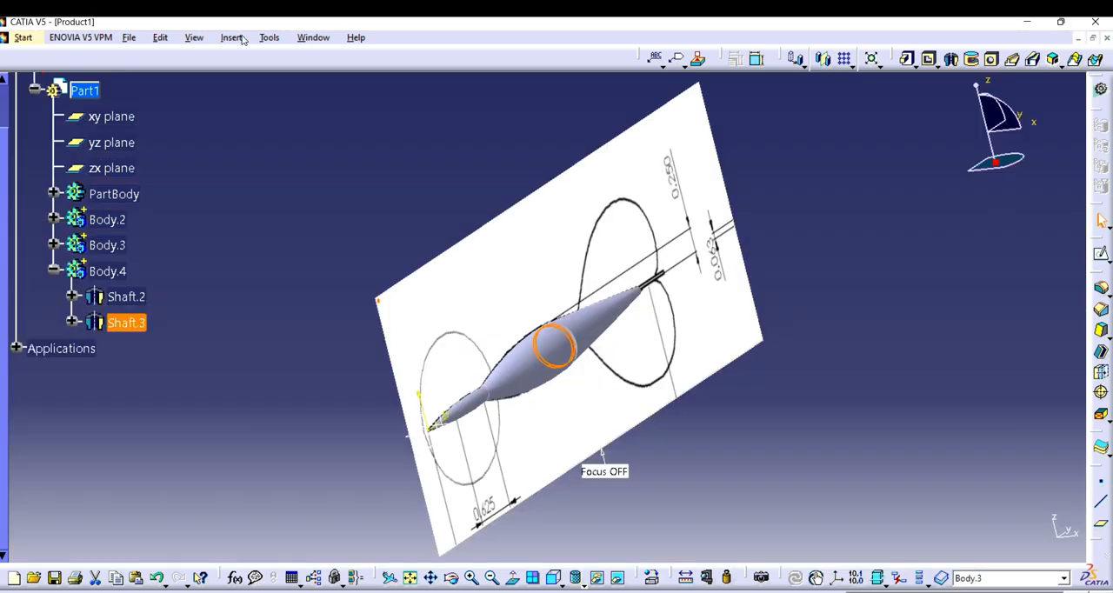
Step: Insert a new body and move the collar's Shaft.3 from Body.4 into it, dismissing the warning
{"action": "left_click", "coordinate": [231, 37]}
{"action": "left_click", "coordinate": [243, 73]}
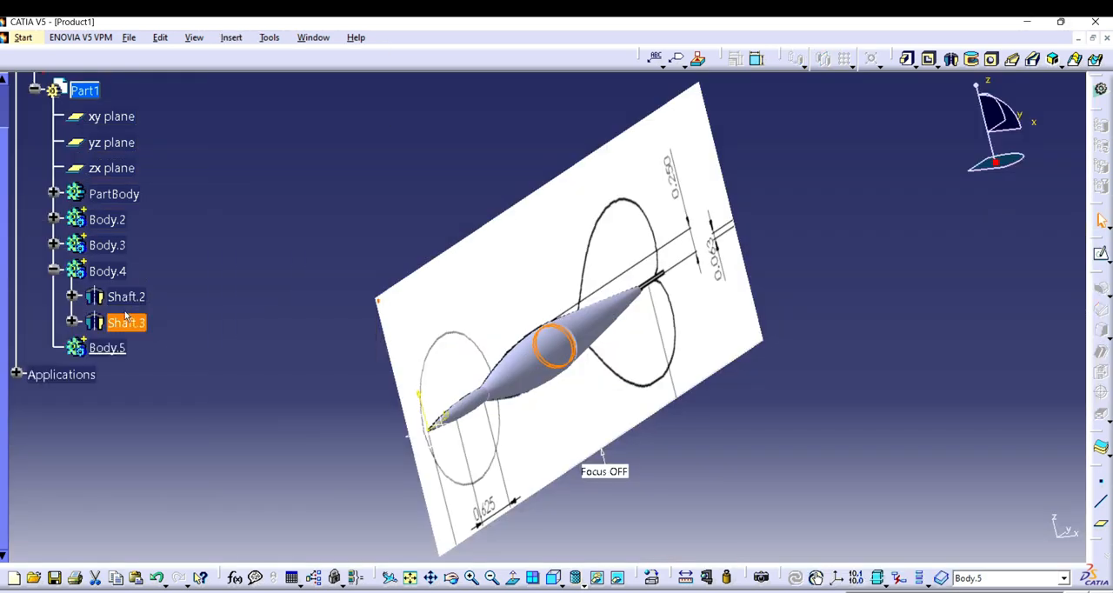
{"action": "left_click_drag", "start_coordinate": [133, 325], "coordinate": [107, 349]}
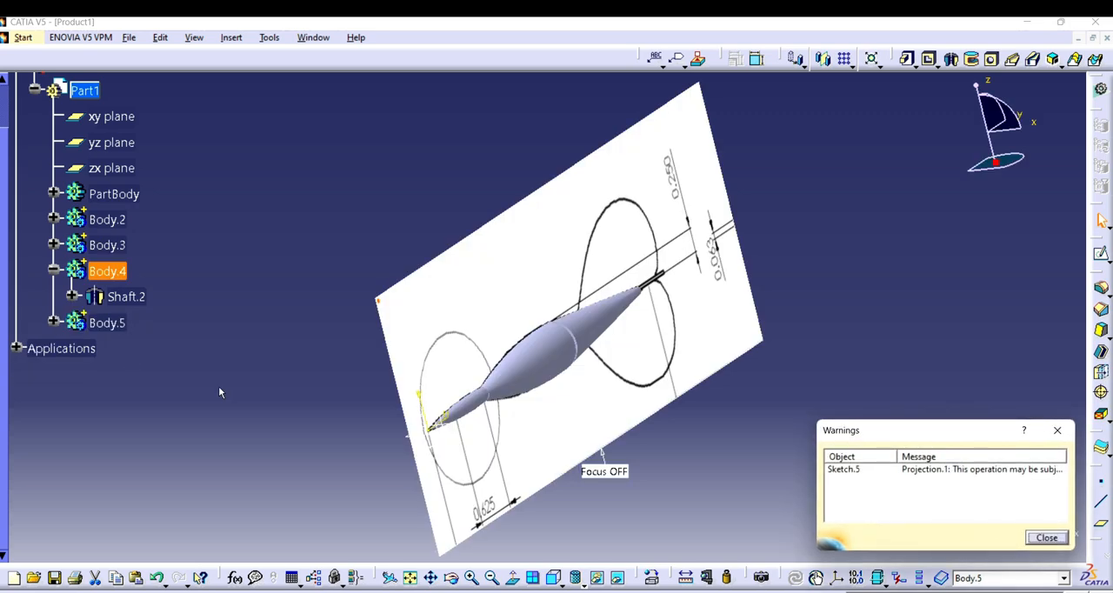
{"action": "left_click", "coordinate": [1046, 537]}
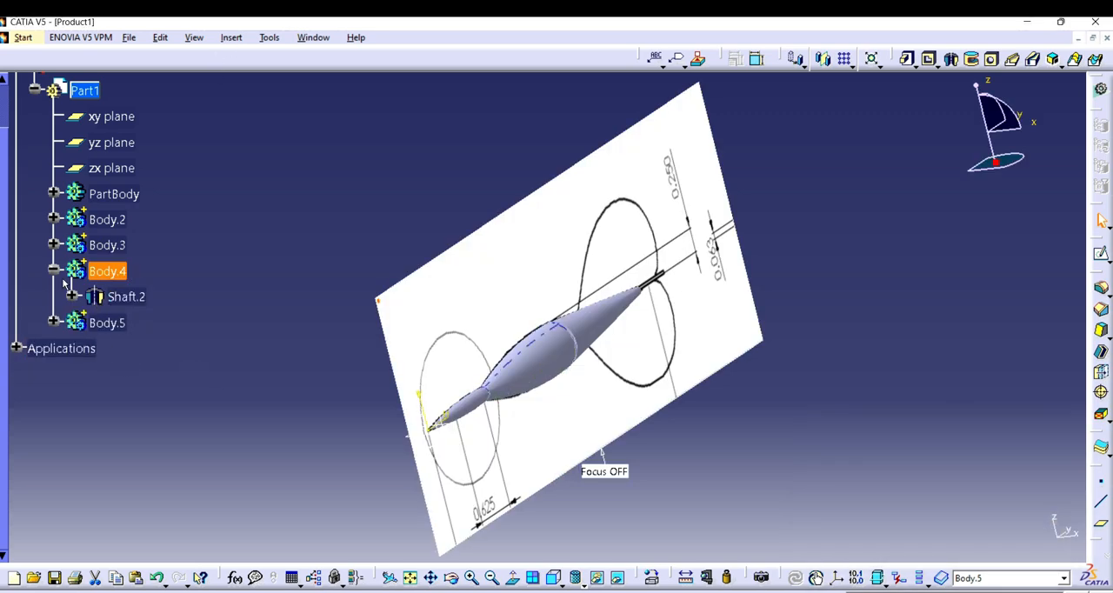
Step: Insert another new body for the rod and hide the tapered rear solid to expose the reference image
{"action": "left_click", "coordinate": [231, 38]}
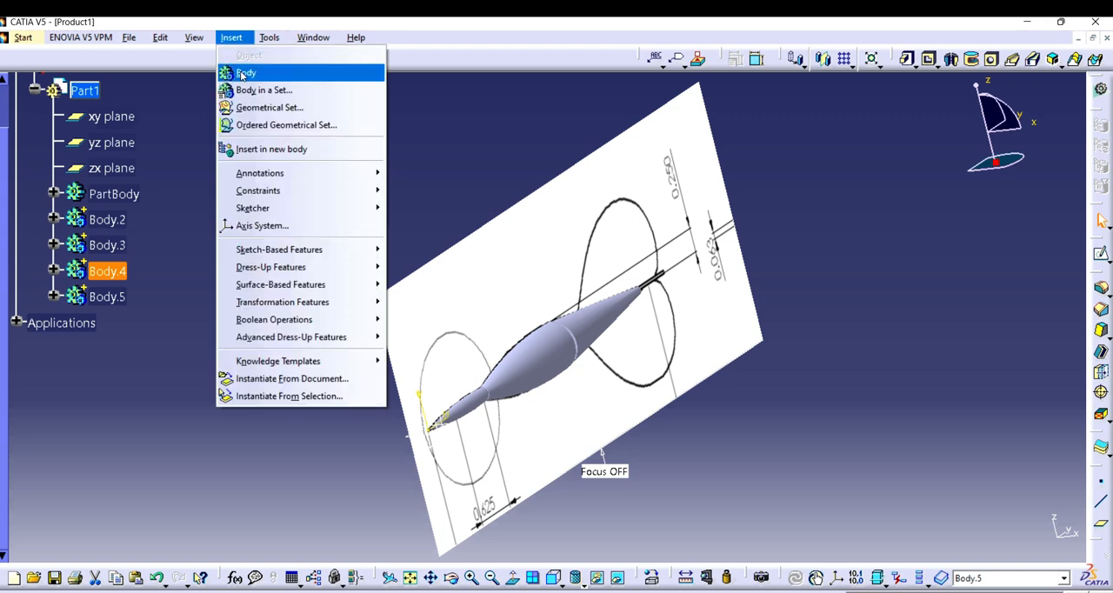
{"action": "left_click", "coordinate": [252, 69]}
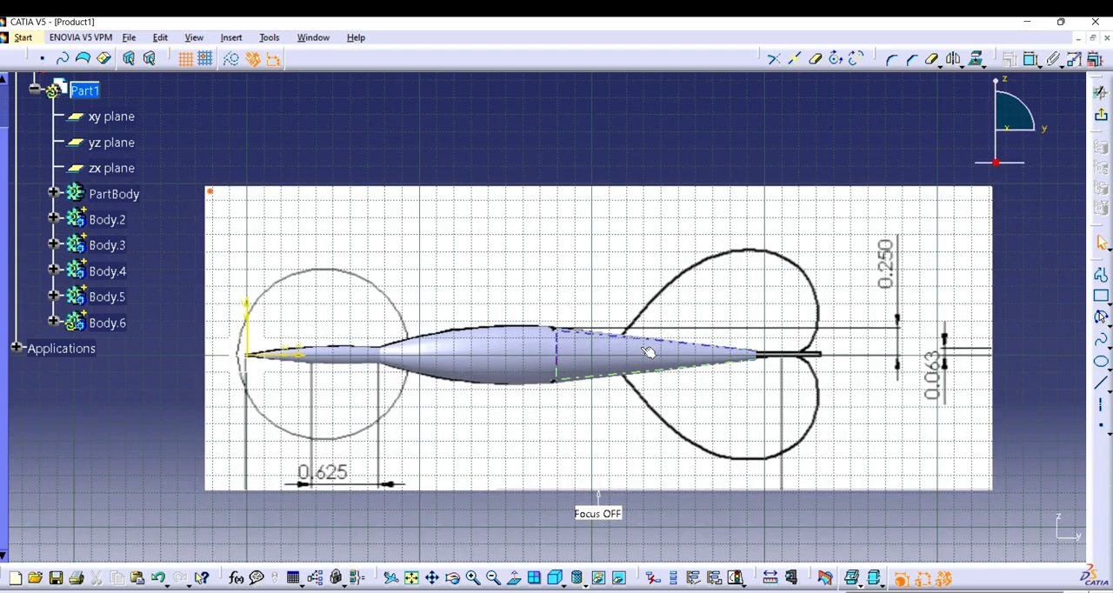
{"action": "right_click", "coordinate": [642, 353]}
{"action": "left_click", "coordinate": [668, 391]}
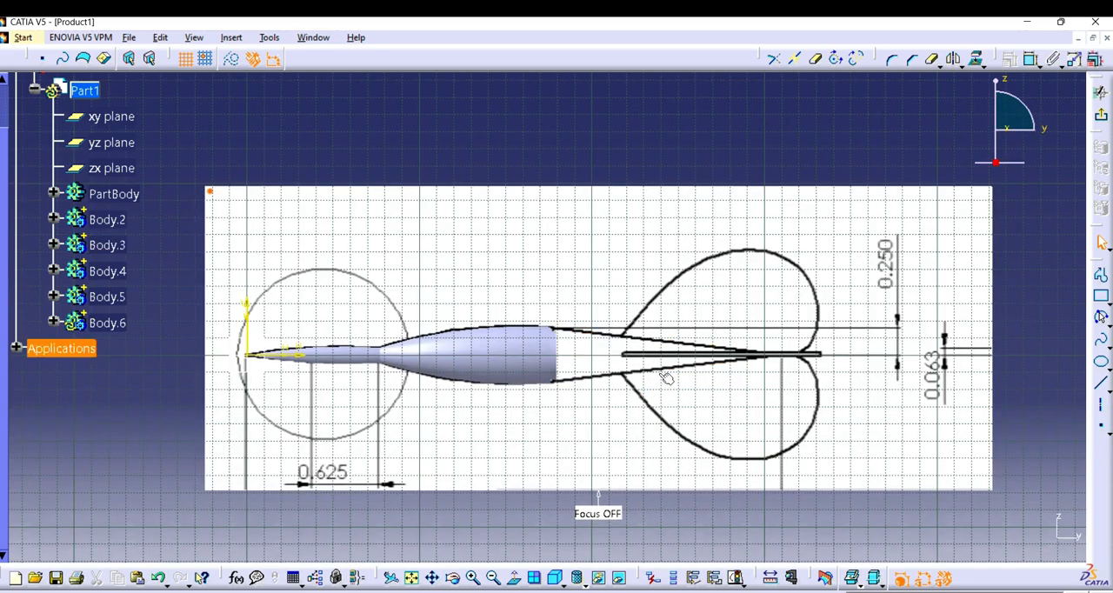
Step: Draw a closed thin rectangular profile about 114 mm long and 1.3 mm high over the upper half of the rod between the fins
{"action": "left_click", "coordinate": [476, 579]}
{"action": "left_click", "coordinate": [476, 579]}
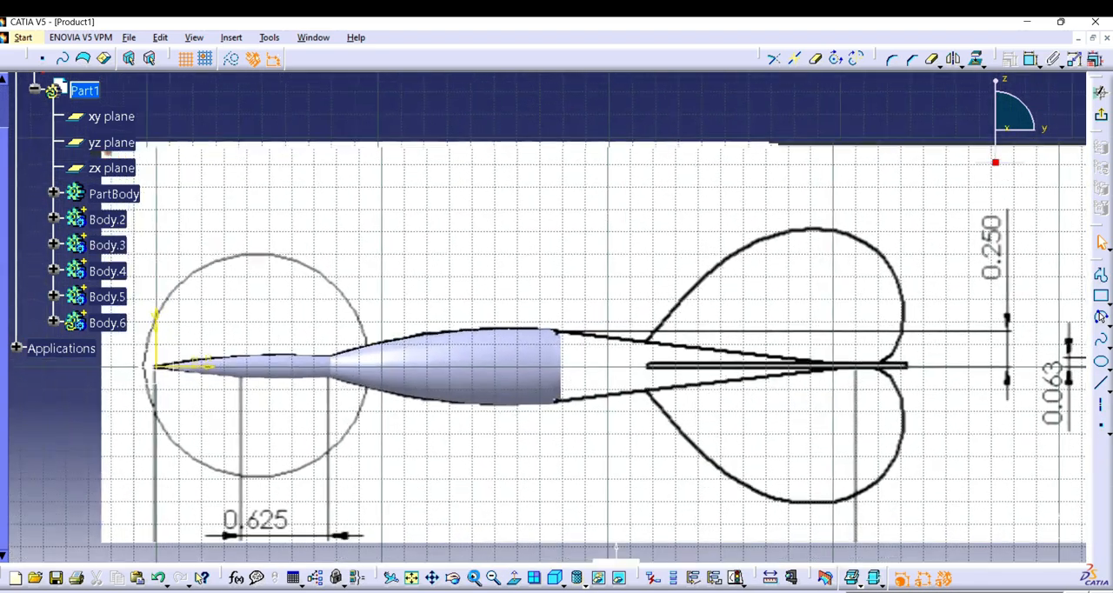
{"action": "left_click", "coordinate": [476, 579]}
{"action": "mouse_move", "coordinate": [726, 426]}
{"action": "left_mouse_down"}
{"action": "mouse_move", "coordinate": [468, 392]}
{"action": "mouse_move", "coordinate": [391, 401]}
{"action": "left_mouse_up"}
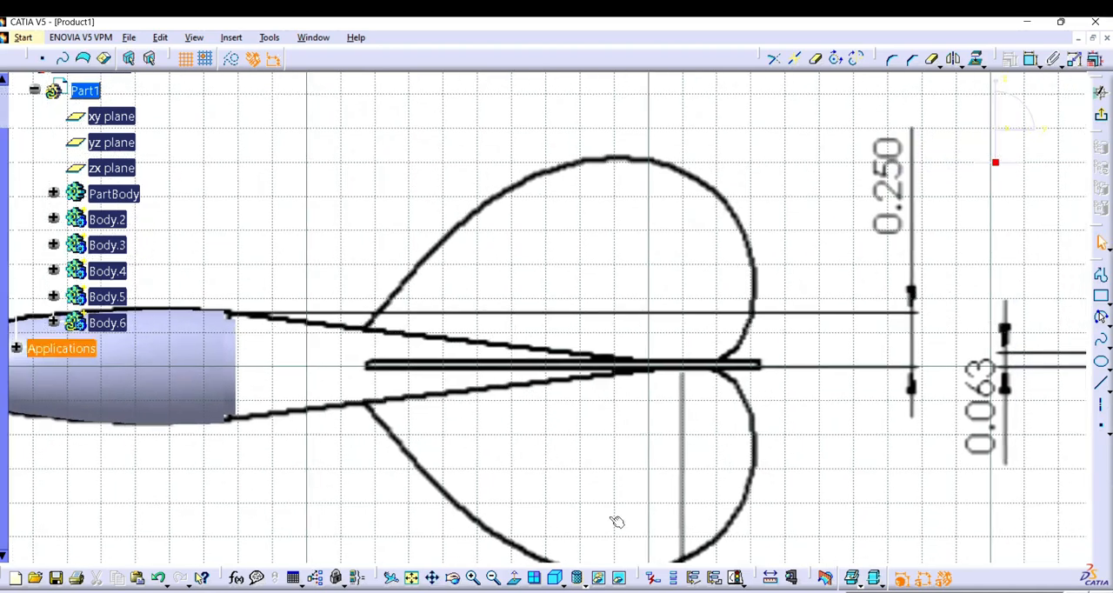
{"action": "left_click", "coordinate": [474, 579]}
{"action": "left_click", "coordinate": [474, 579]}
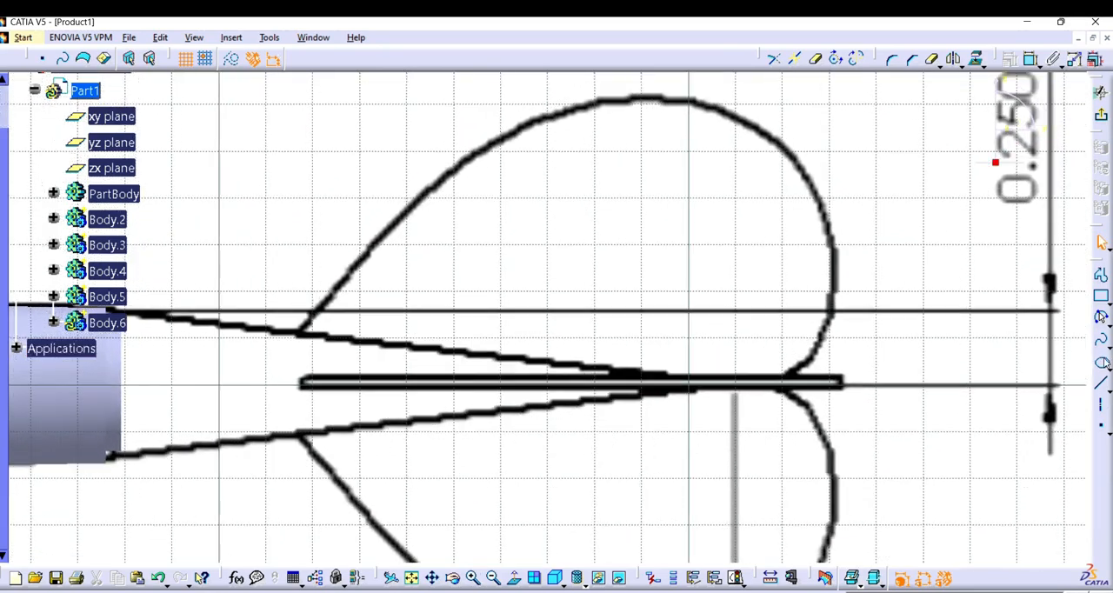
{"action": "left_click", "coordinate": [1103, 276]}
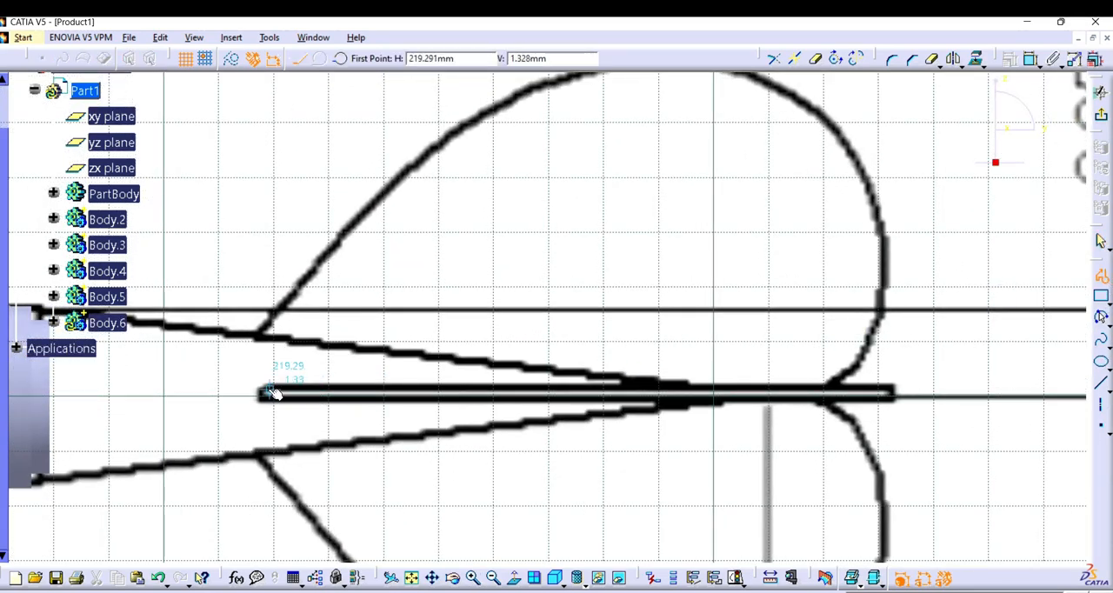
{"action": "left_click", "coordinate": [269, 393]}
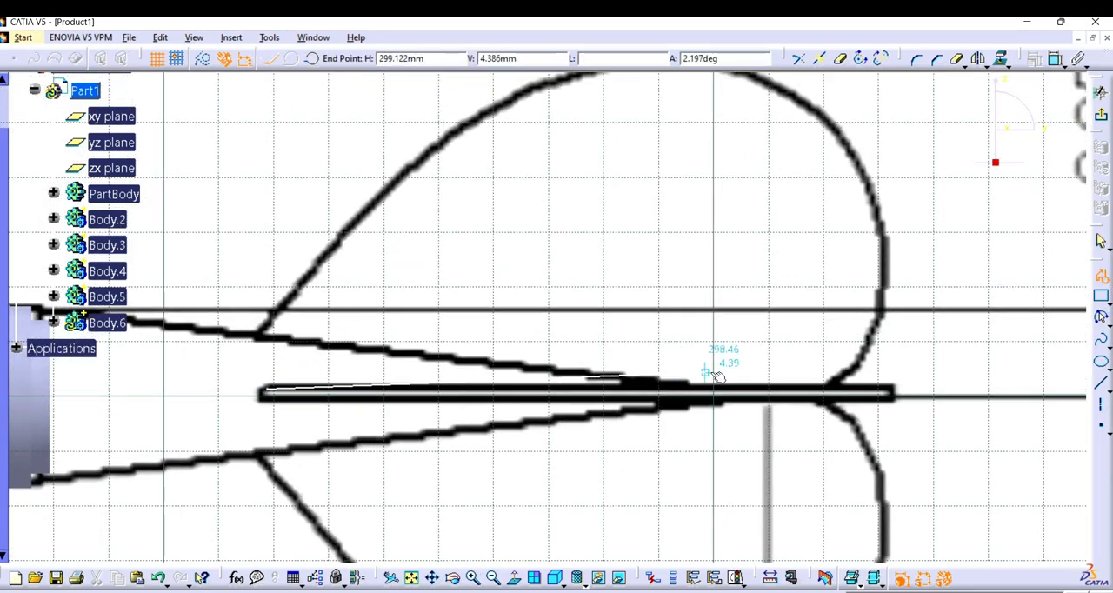
{"action": "left_click", "coordinate": [898, 391]}
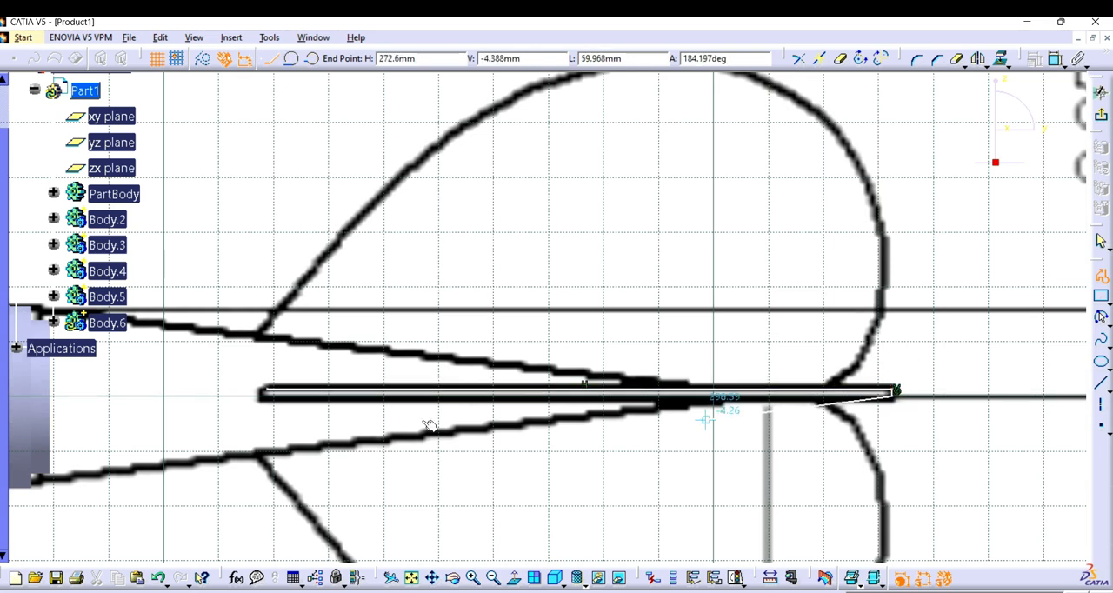
{"action": "left_click", "coordinate": [269, 393]}
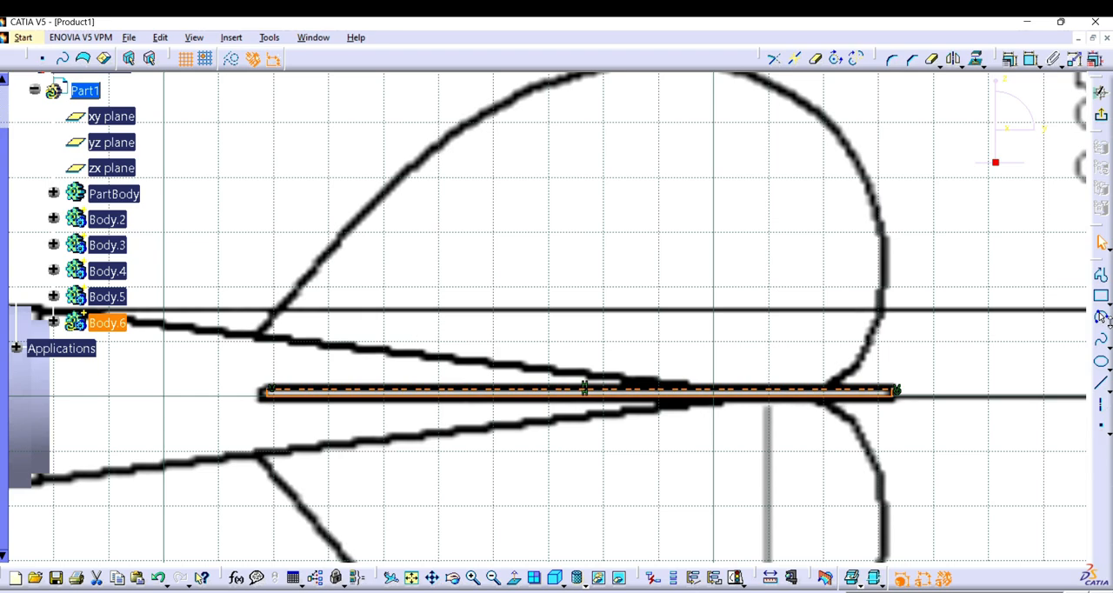
Step: Exit the sketch and revolve the thin rod profile 360 degrees into a shaft about its horizontal edge
{"action": "left_click", "coordinate": [1102, 118]}
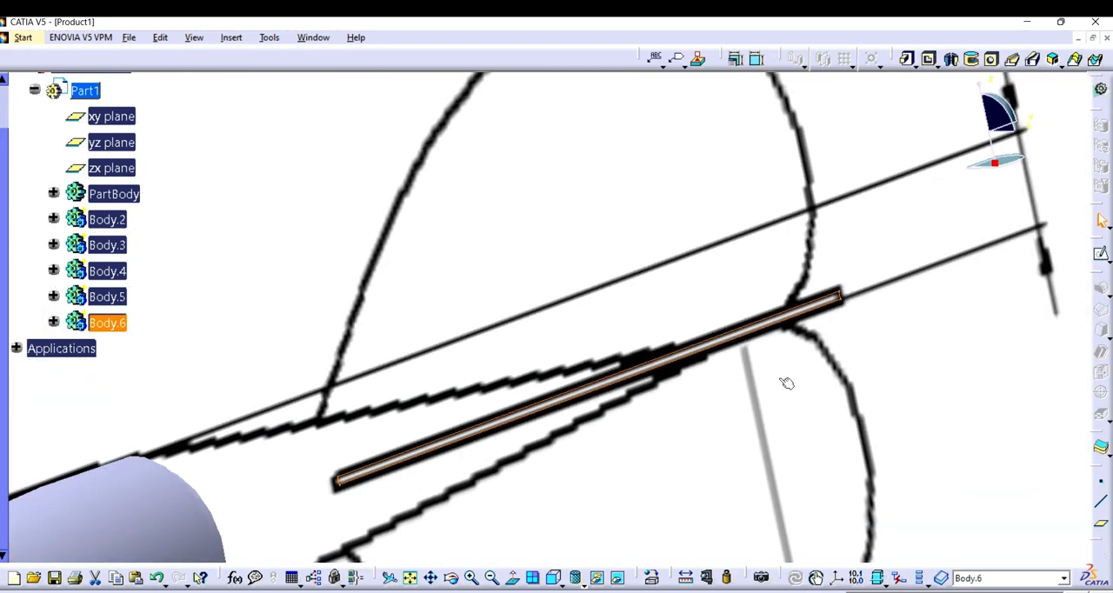
{"action": "left_click", "coordinate": [953, 59]}
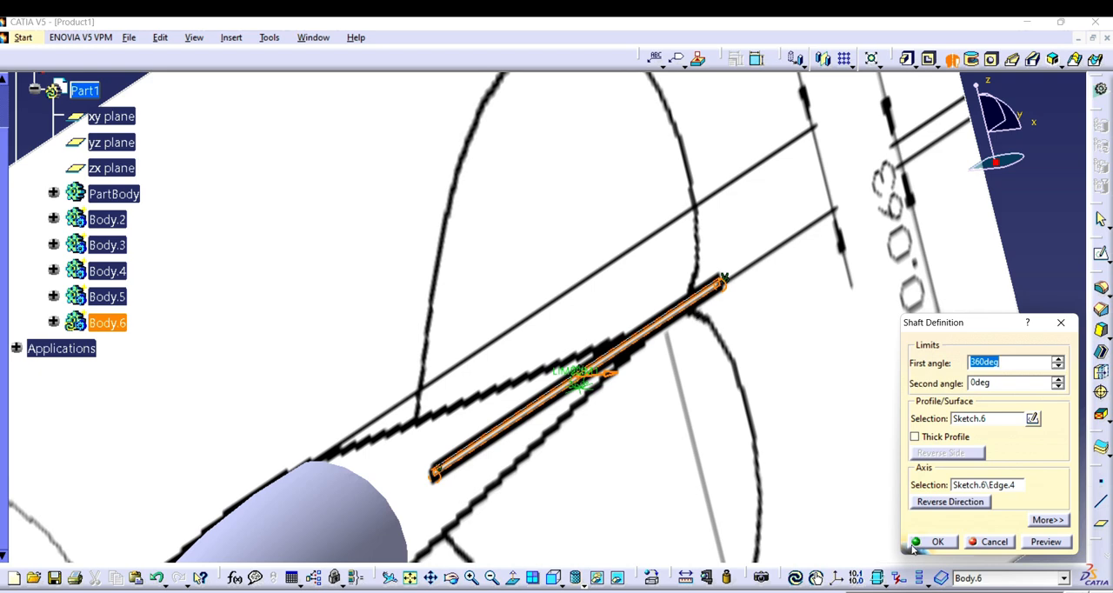
{"action": "left_click", "coordinate": [915, 545]}
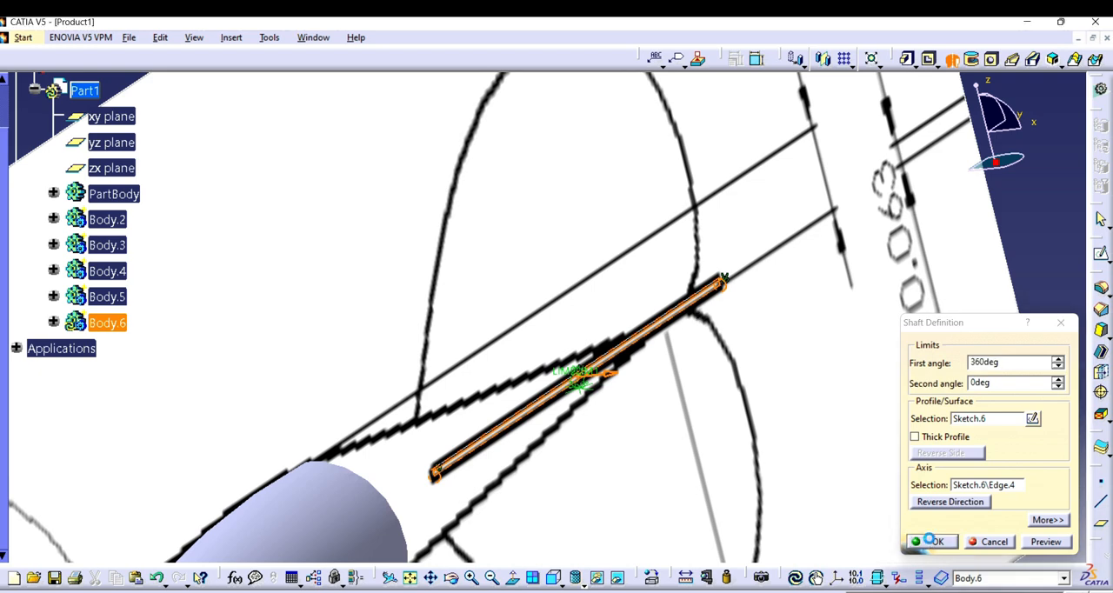
Step: Expand Body.5, Body.4 and Body.3 and show the hidden tapered rear solid, Shaft.4
{"action": "left_click", "coordinate": [53, 297]}
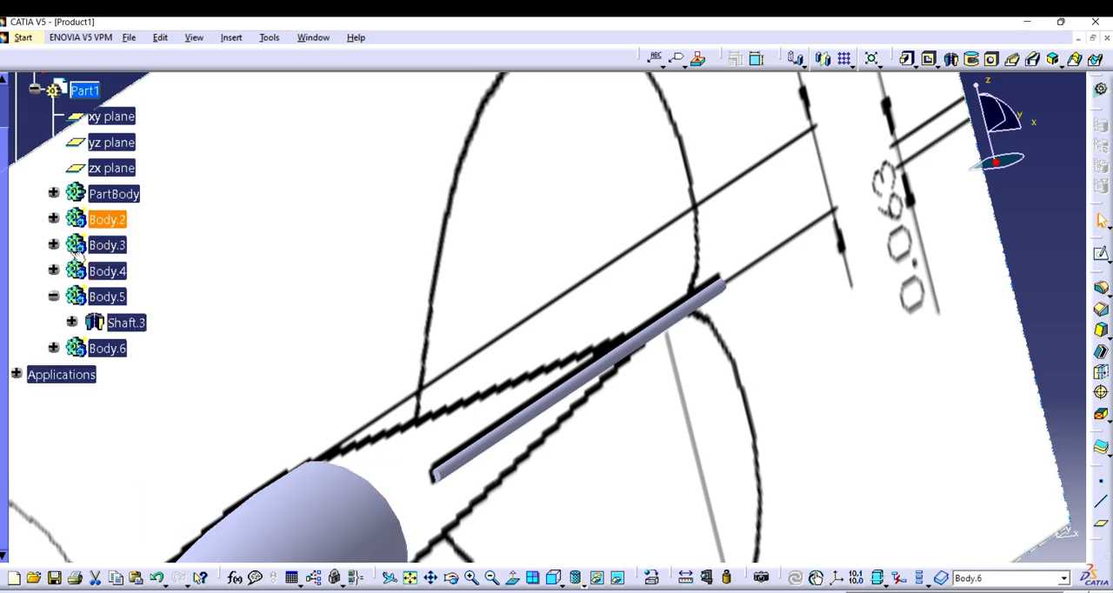
{"action": "left_click", "coordinate": [53, 270]}
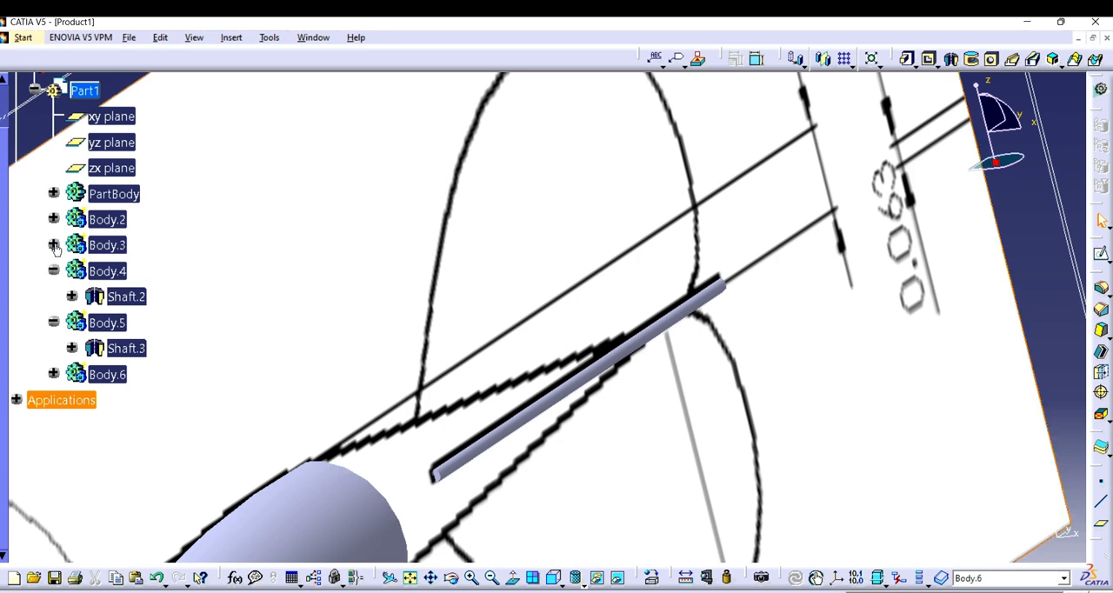
{"action": "left_click", "coordinate": [53, 246]}
{"action": "right_click", "coordinate": [122, 272]}
{"action": "left_click", "coordinate": [161, 320]}
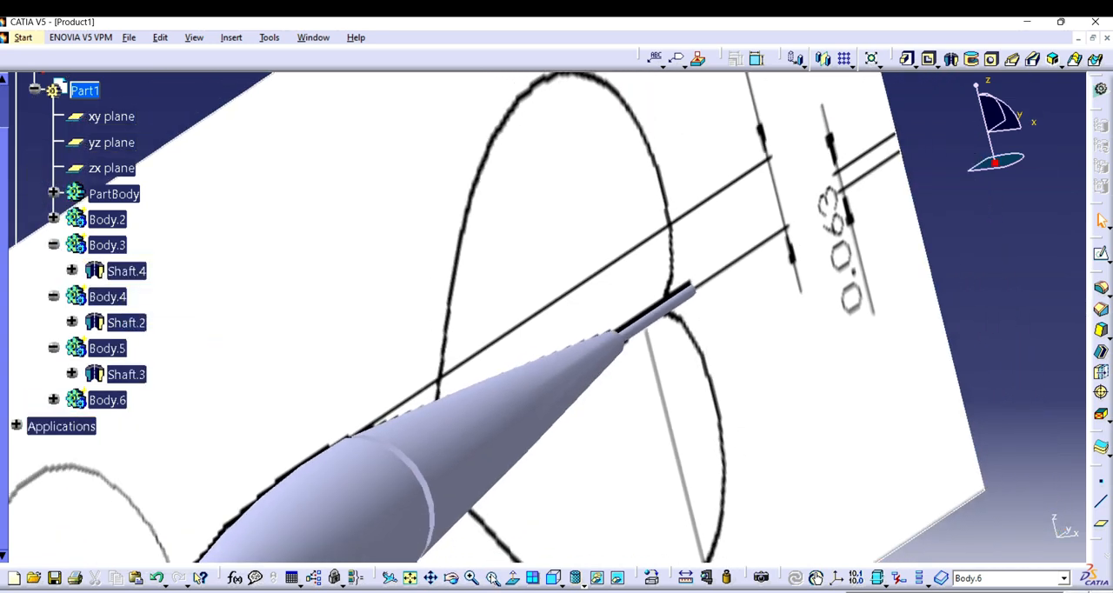
Step: Insert a new body for the fin and open a sketch on the yz plane
{"action": "left_click", "coordinate": [230, 38]}
{"action": "left_click", "coordinate": [252, 73]}
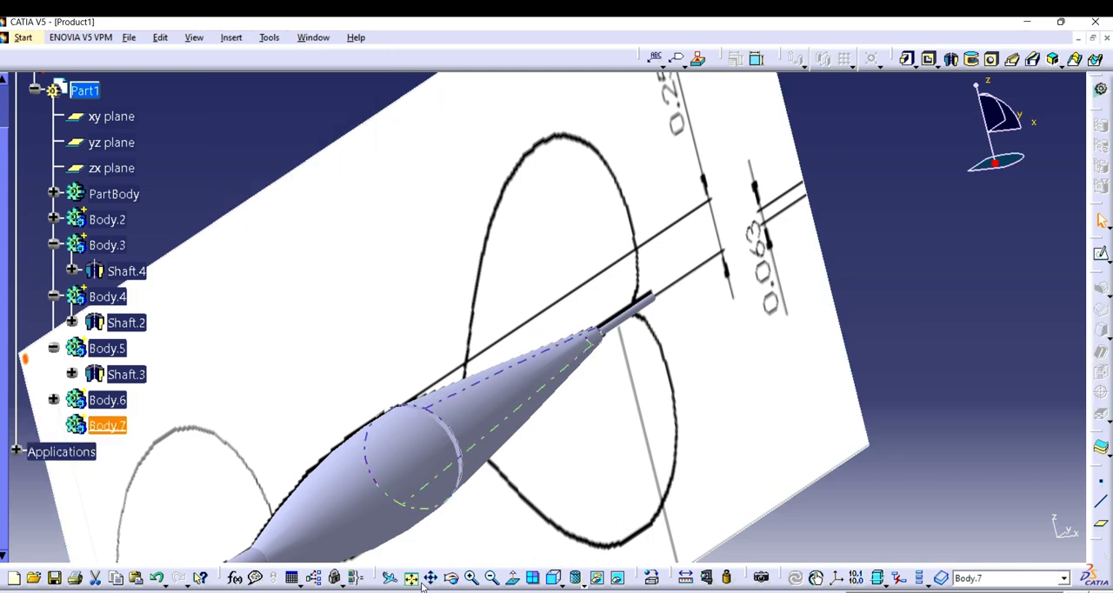
{"action": "left_click", "coordinate": [451, 582]}
{"action": "left_click_drag", "start_coordinate": [464, 484], "coordinate": [374, 452]}
{"action": "left_click_drag", "start_coordinate": [426, 420], "coordinate": [781, 358]}
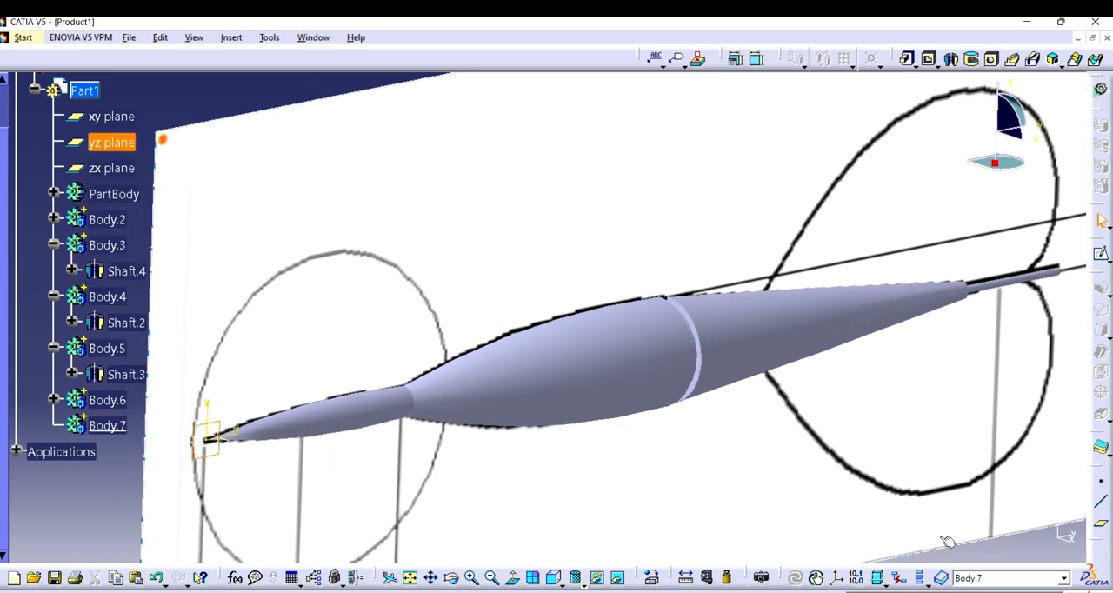
{"action": "left_click", "coordinate": [1101, 256]}
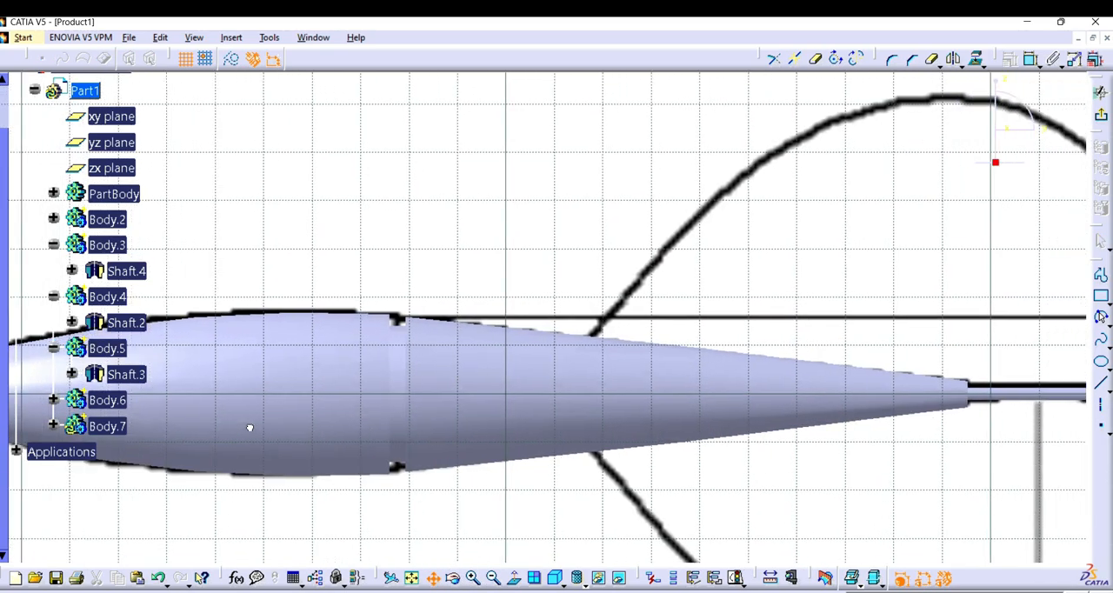
Step: Trace the upper fin's front edge with a three-point arc of about 93 mm radius, from inside the taper to the fin's peak
{"action": "left_click", "coordinate": [493, 578]}
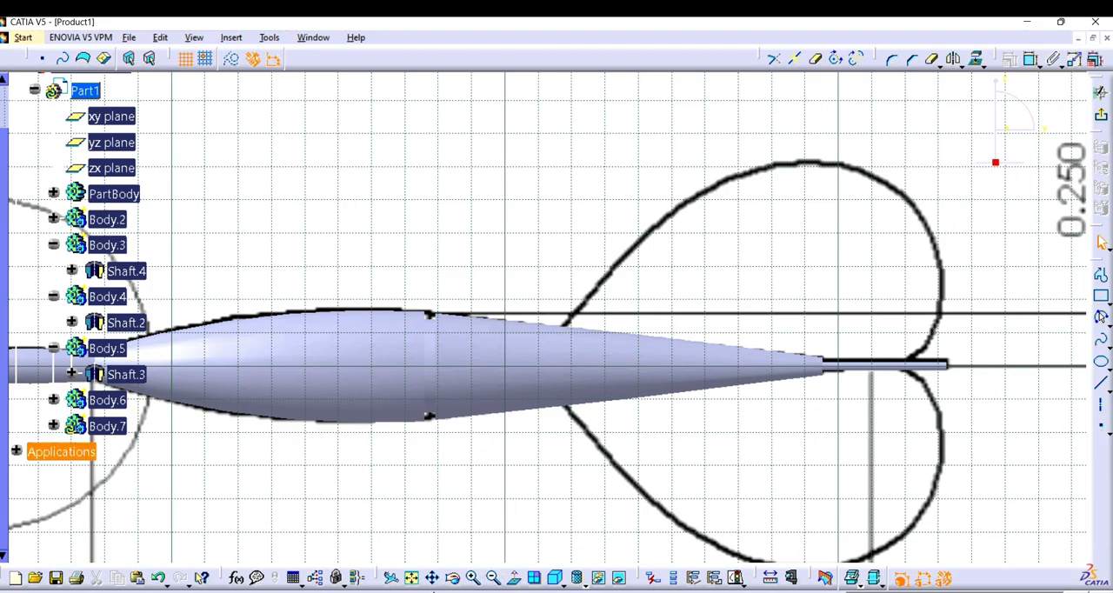
{"action": "left_click", "coordinate": [434, 581]}
{"action": "left_click_drag", "start_coordinate": [617, 434], "coordinate": [295, 458]}
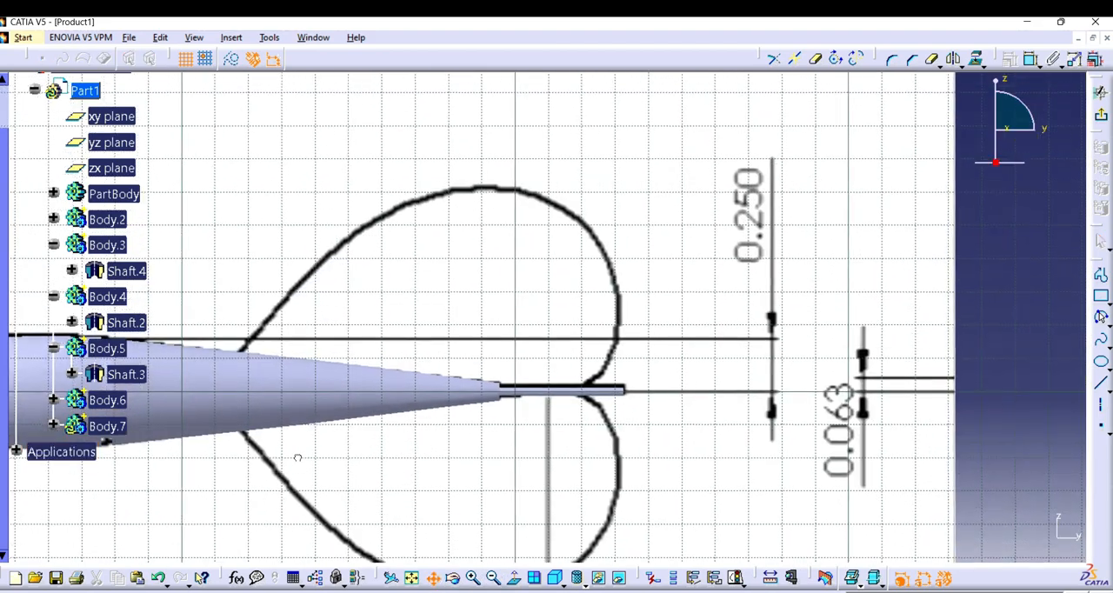
{"action": "left_click", "coordinate": [474, 580]}
{"action": "left_click", "coordinate": [433, 578]}
{"action": "left_click_drag", "start_coordinate": [442, 417], "coordinate": [708, 415]}
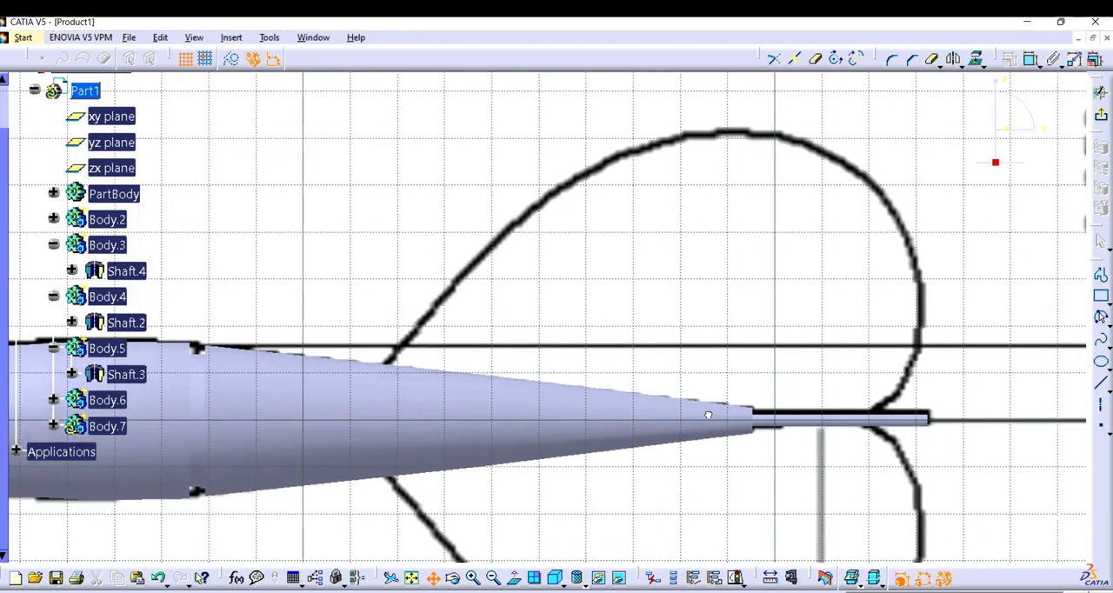
{"action": "left_click", "coordinate": [1100, 274]}
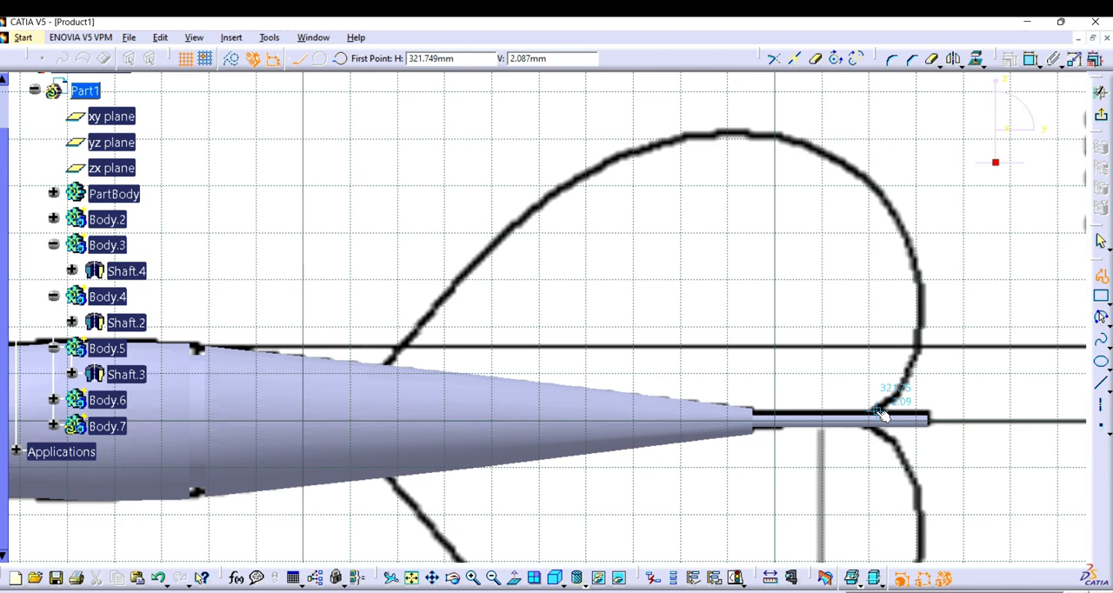
{"action": "key", "text": "Escape"}
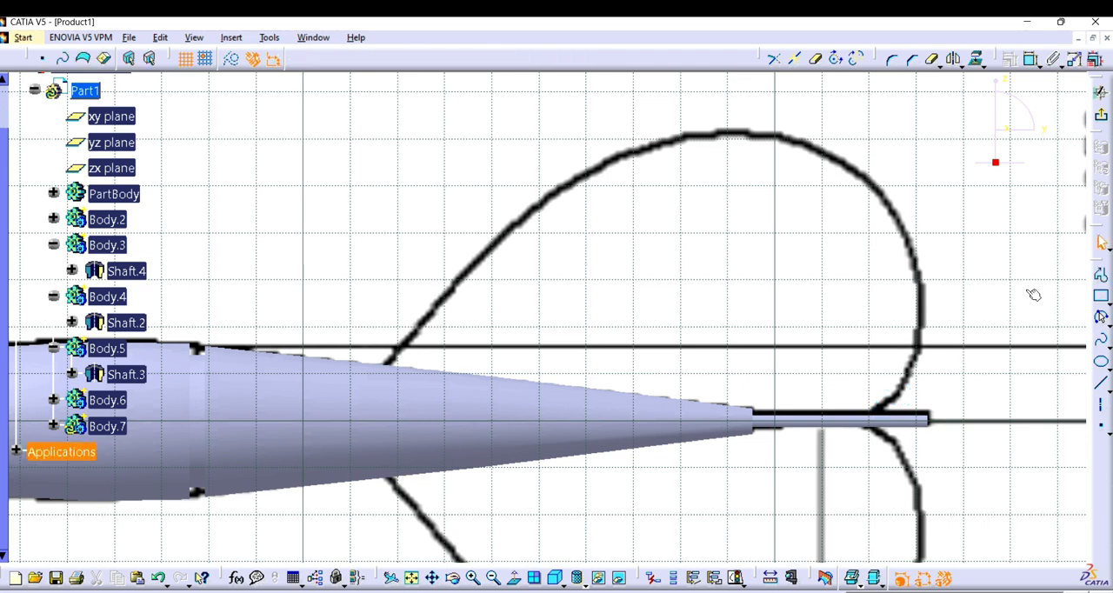
{"action": "left_click", "coordinate": [1100, 320]}
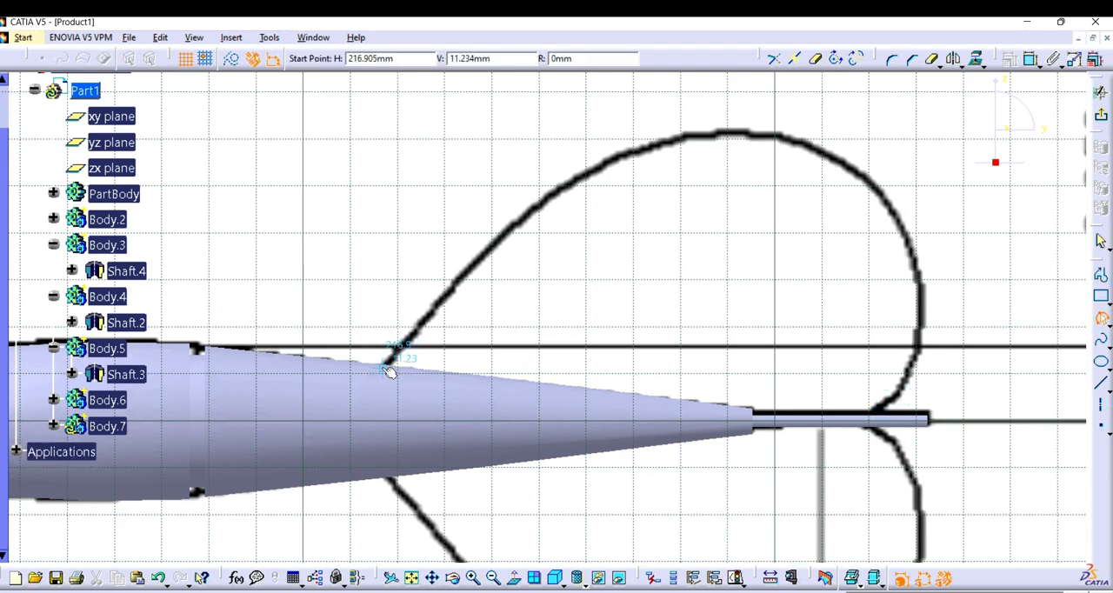
{"action": "left_click", "coordinate": [368, 403]}
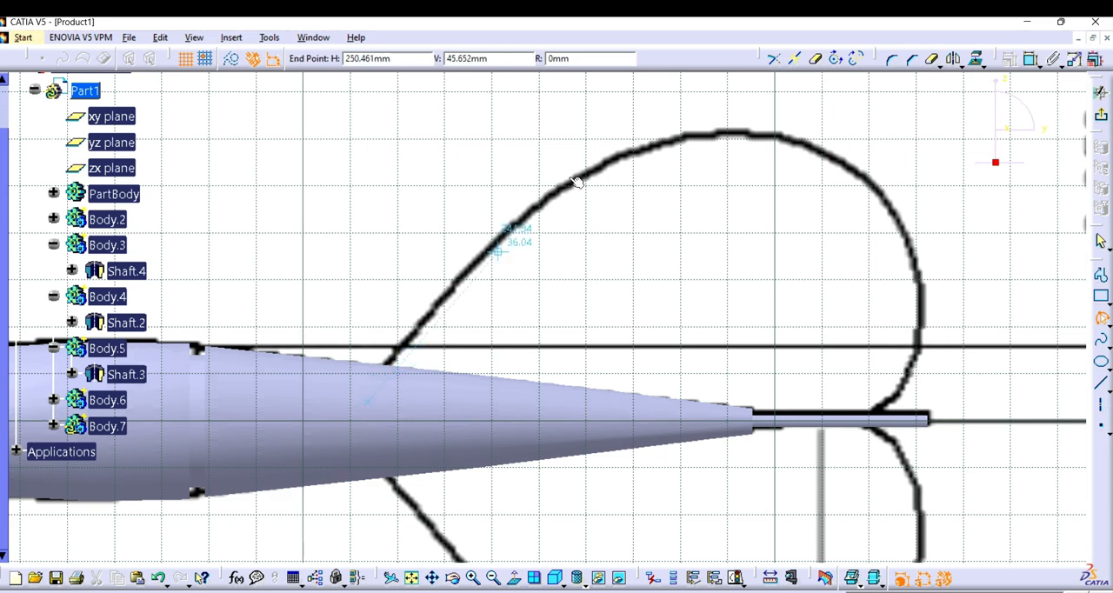
{"action": "left_click", "coordinate": [756, 128]}
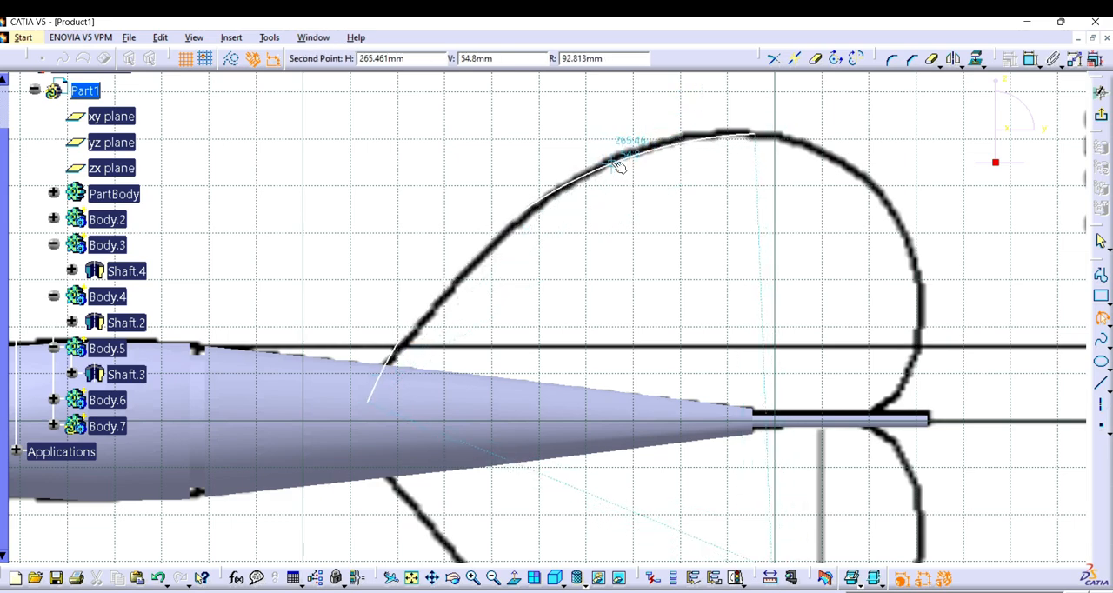
{"action": "left_click", "coordinate": [618, 166]}
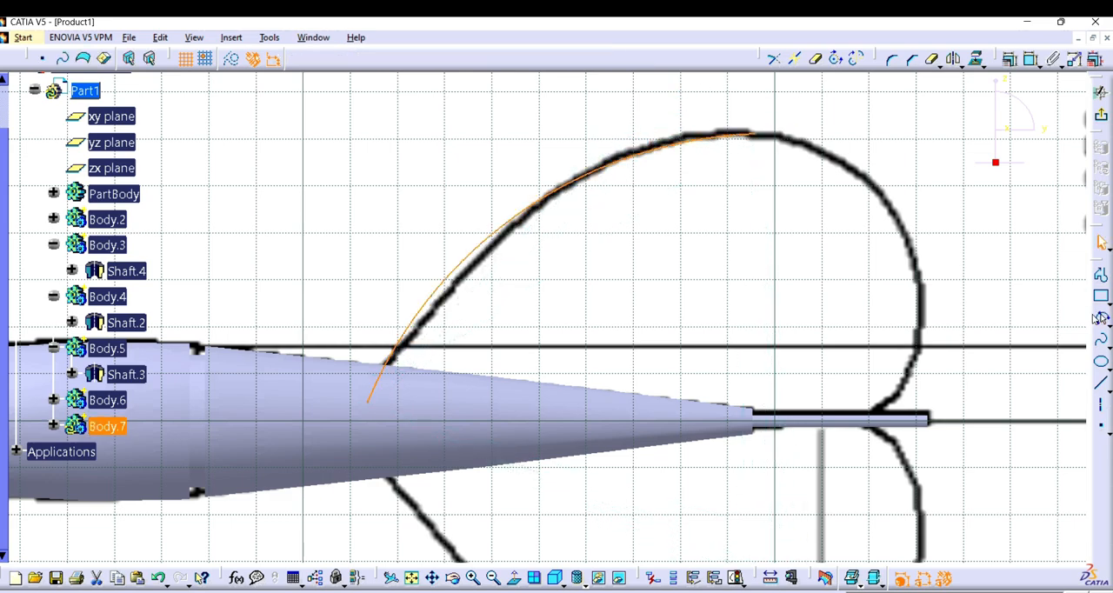
Step: Trace the upper fin's rear edge with a second three-point arc from the peak down to just above the rod
{"action": "left_click", "coordinate": [1098, 318]}
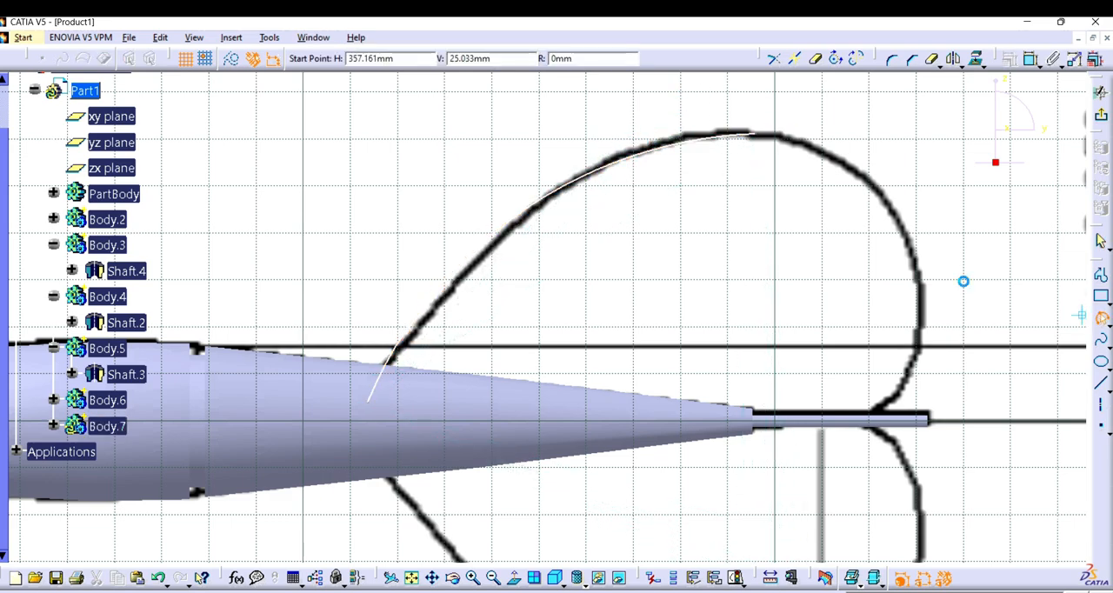
{"action": "left_click", "coordinate": [760, 138]}
{"action": "left_click", "coordinate": [904, 393]}
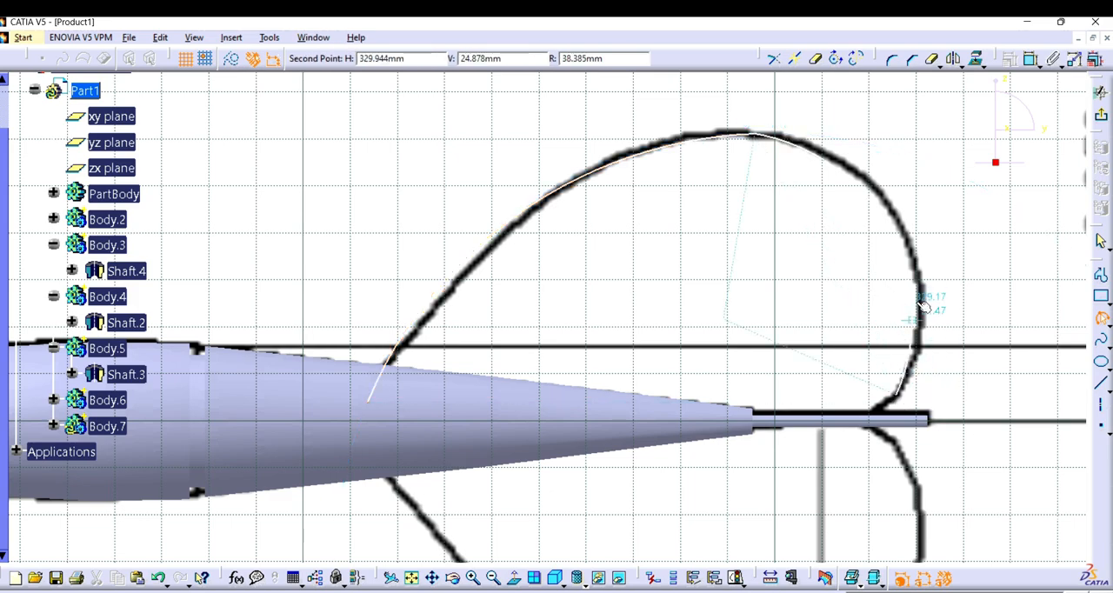
{"action": "left_click", "coordinate": [918, 266]}
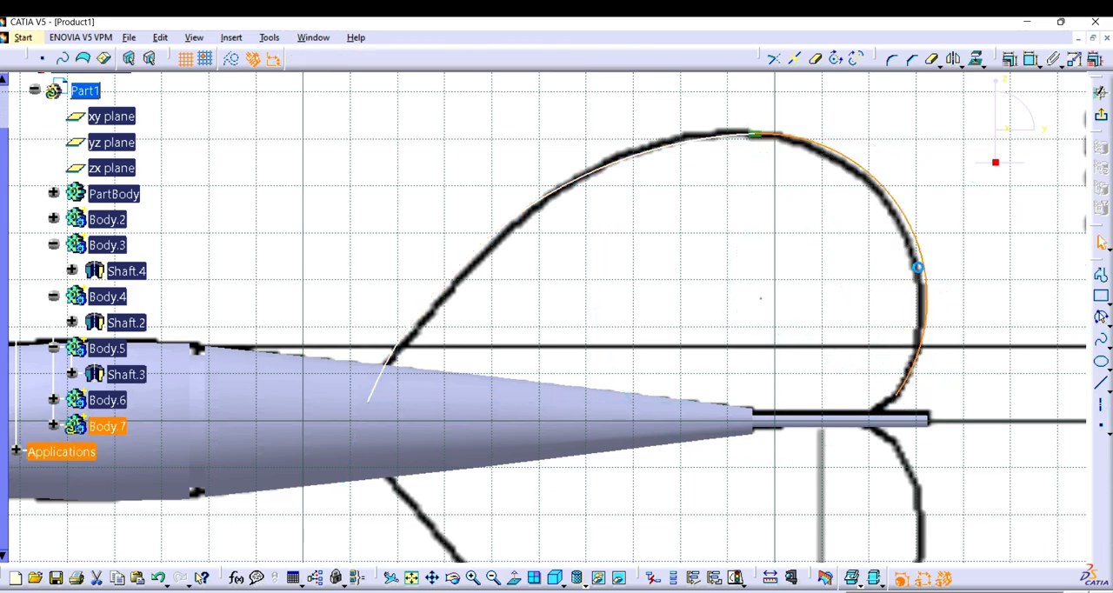
Step: Draw a horizontal line from the fin's rear corner on the rod forward past the first arc's lower end
{"action": "left_click", "coordinate": [1099, 274]}
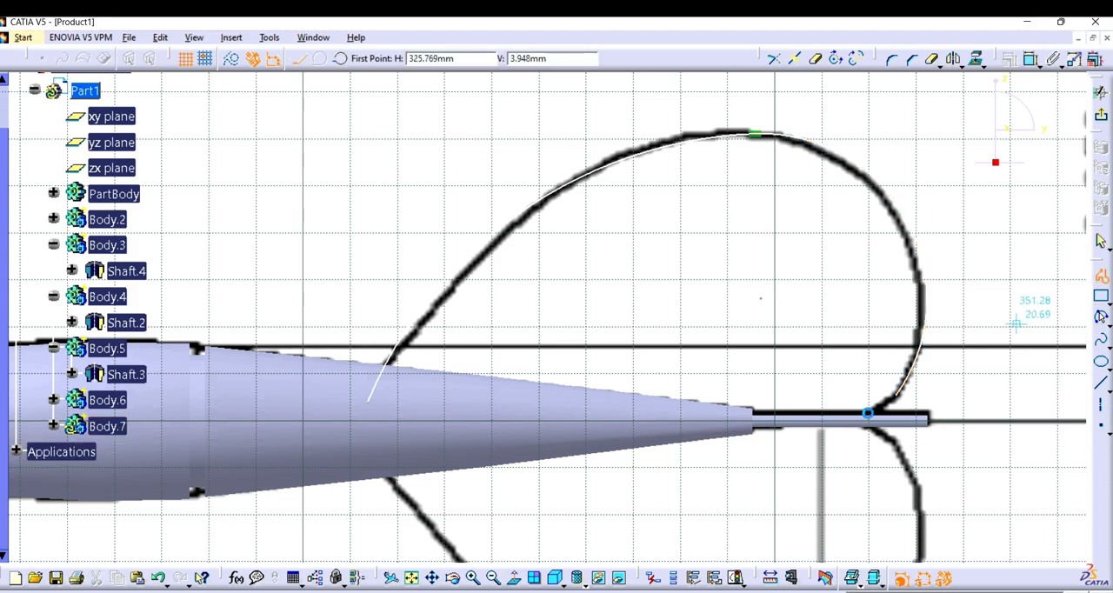
{"action": "left_click", "coordinate": [878, 415]}
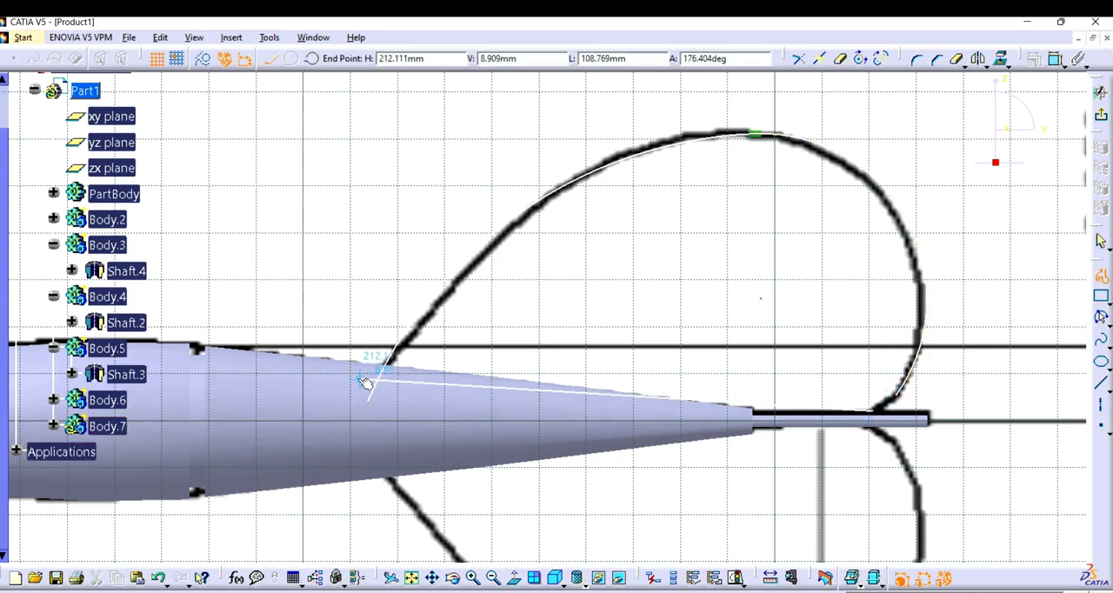
{"action": "left_click", "coordinate": [320, 415]}
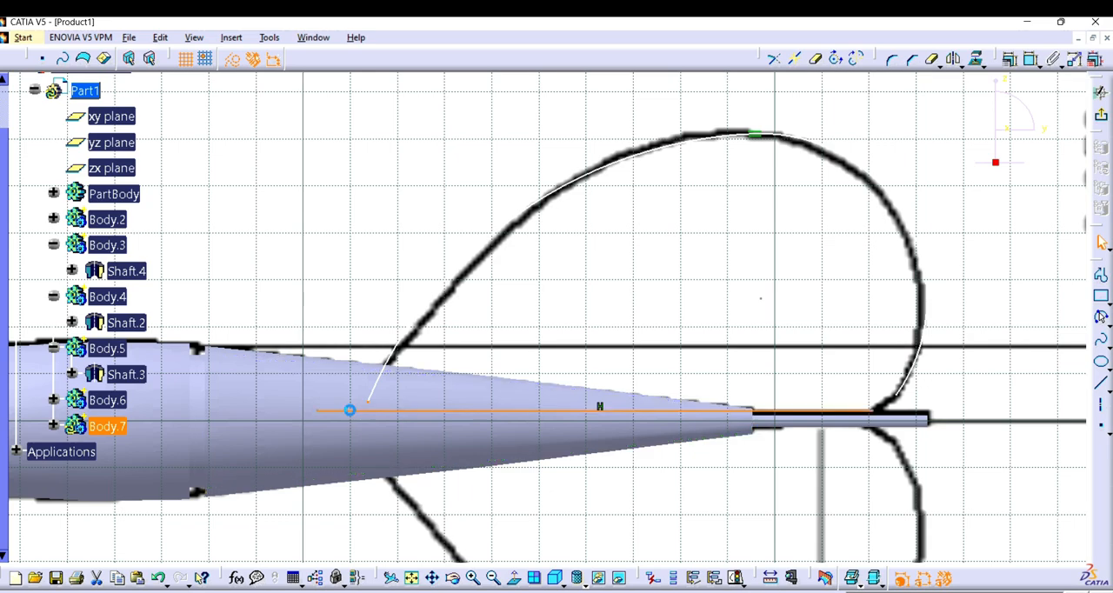
Step: Constrain the horizontal line coincident with the front arc's lower endpoint and move it down onto the rod
{"action": "left_click", "coordinate": [1009, 59]}
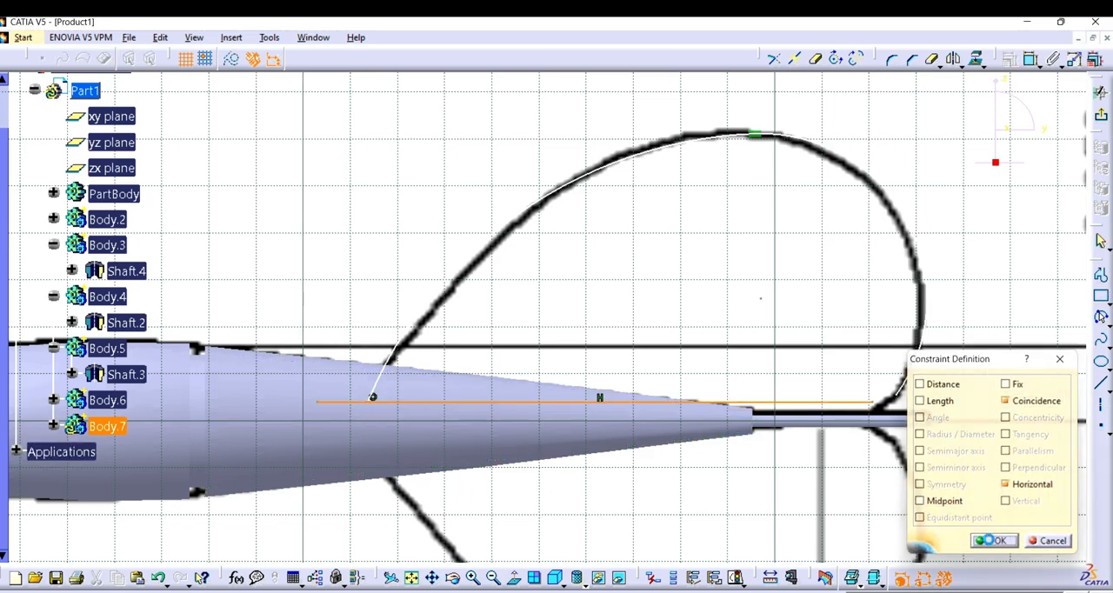
{"action": "left_click", "coordinate": [993, 541]}
{"action": "left_click_drag", "start_coordinate": [840, 404], "coordinate": [834, 415]}
Step: Draw a small three-point arc of about 10.6 mm radius joining the rear arc's lower end to the horizontal line
{"action": "left_click", "coordinate": [470, 579]}
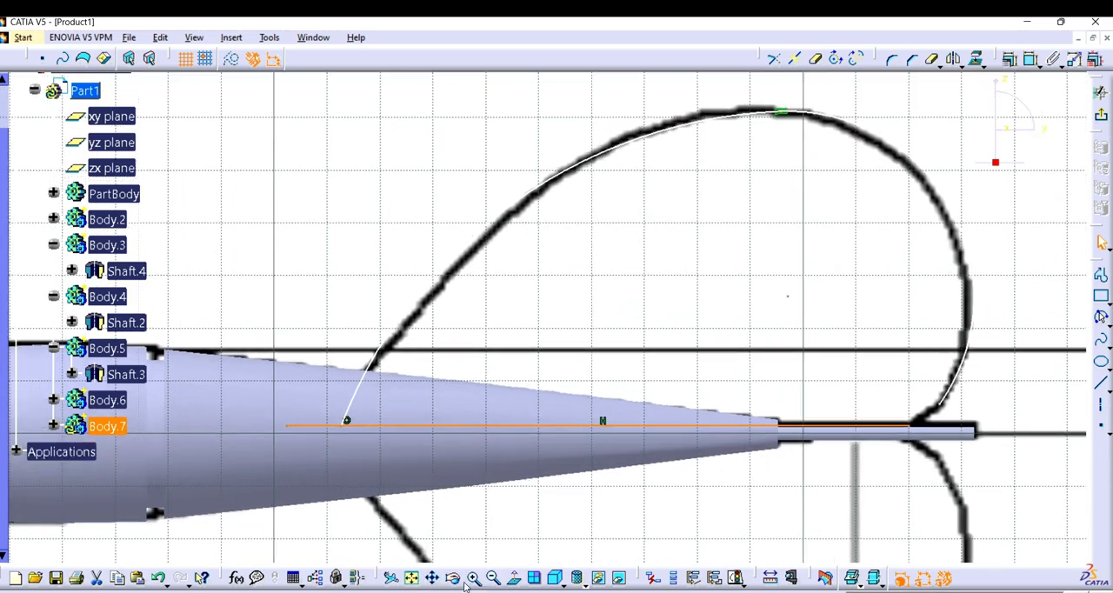
{"action": "left_click", "coordinate": [466, 583]}
{"action": "left_click", "coordinate": [466, 582]}
{"action": "middle_click_drag", "start_coordinate": [614, 413], "coordinate": [263, 403]}
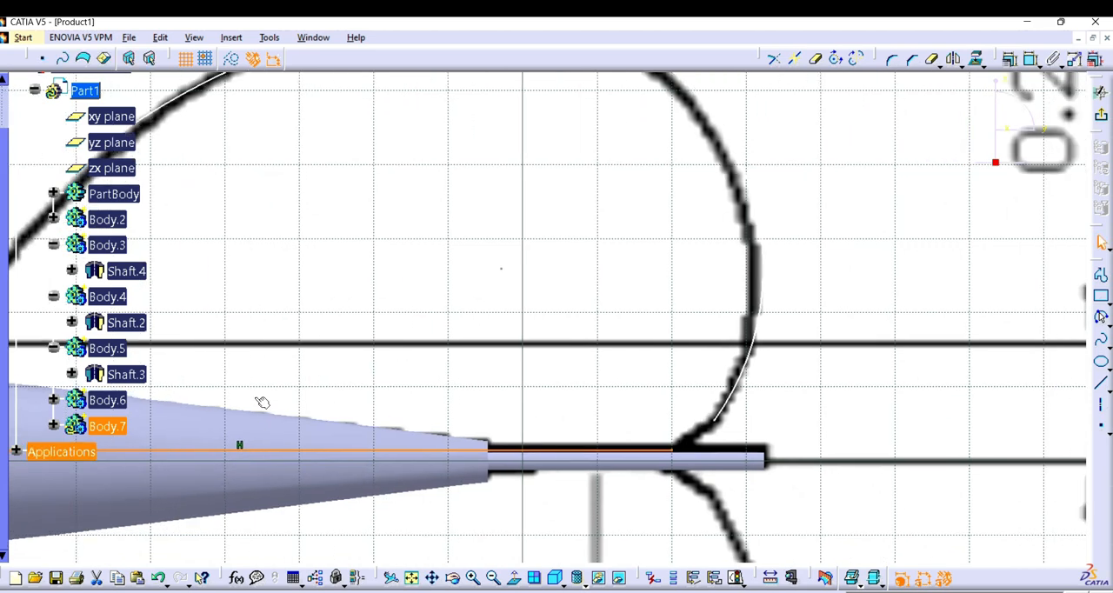
{"action": "left_click", "coordinate": [1101, 319]}
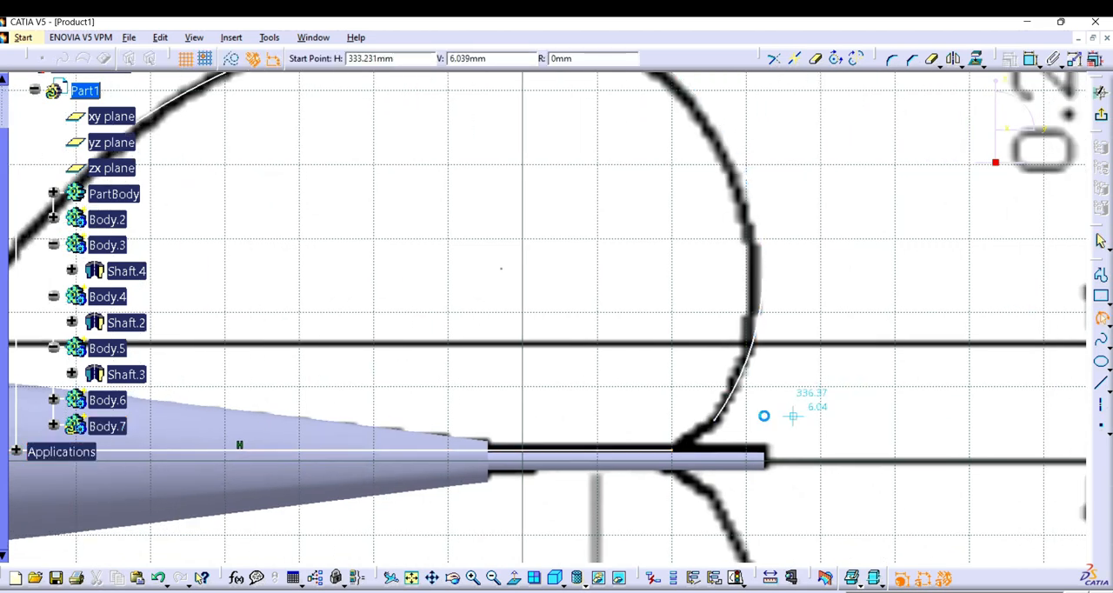
{"action": "left_click", "coordinate": [721, 425]}
{"action": "left_click", "coordinate": [678, 451]}
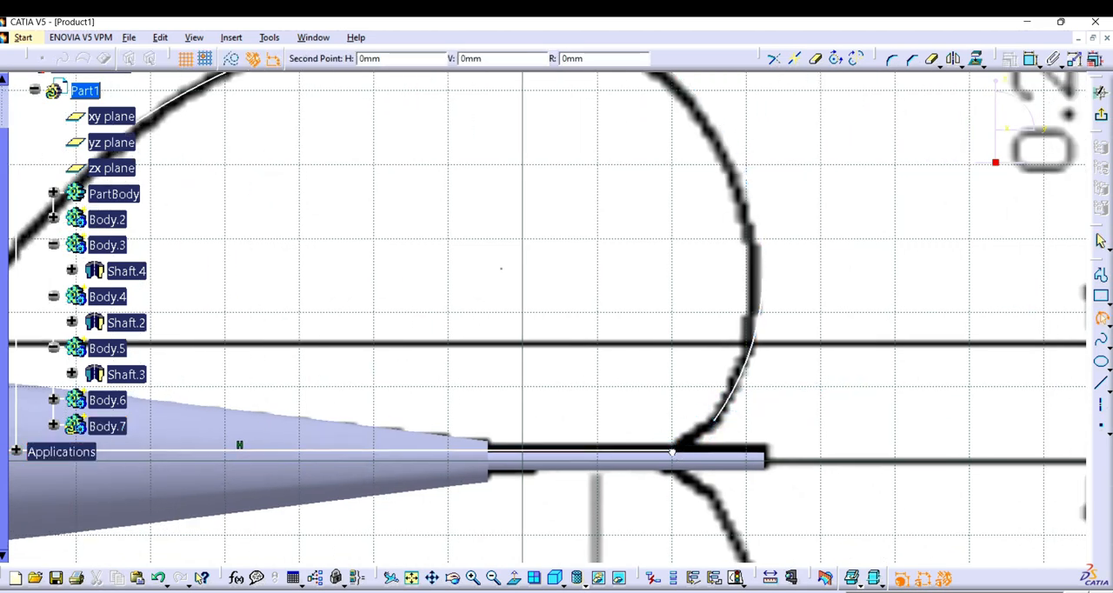
{"action": "left_click", "coordinate": [688, 447]}
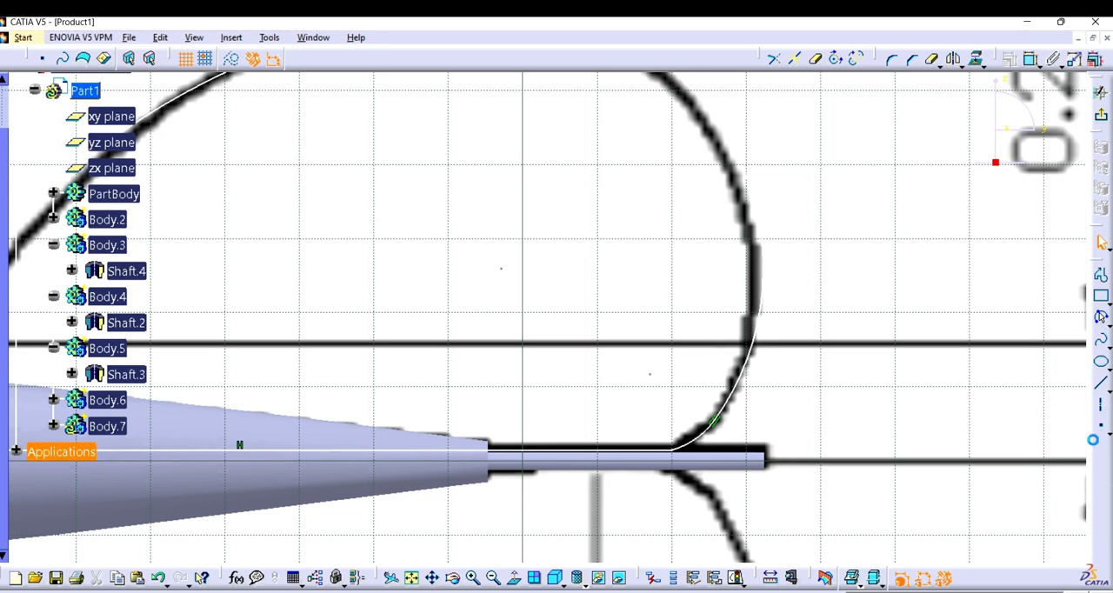
Step: Add a corner of about 9.8 mm radius between the small rear arc and the horizontal line
{"action": "left_click", "coordinate": [893, 57]}
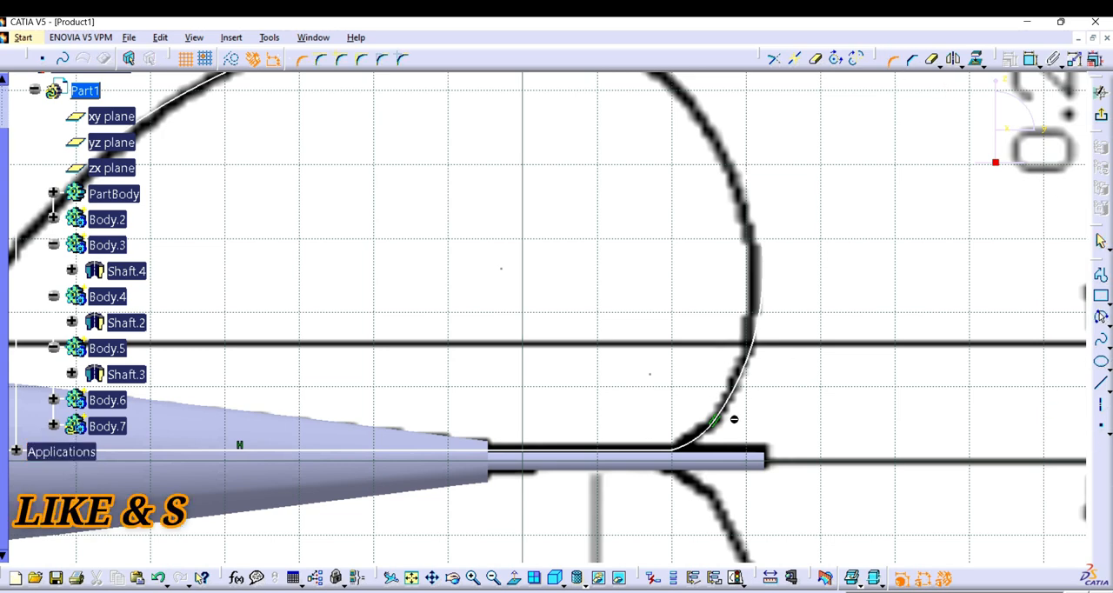
{"action": "left_click", "coordinate": [692, 445]}
{"action": "left_click", "coordinate": [663, 450]}
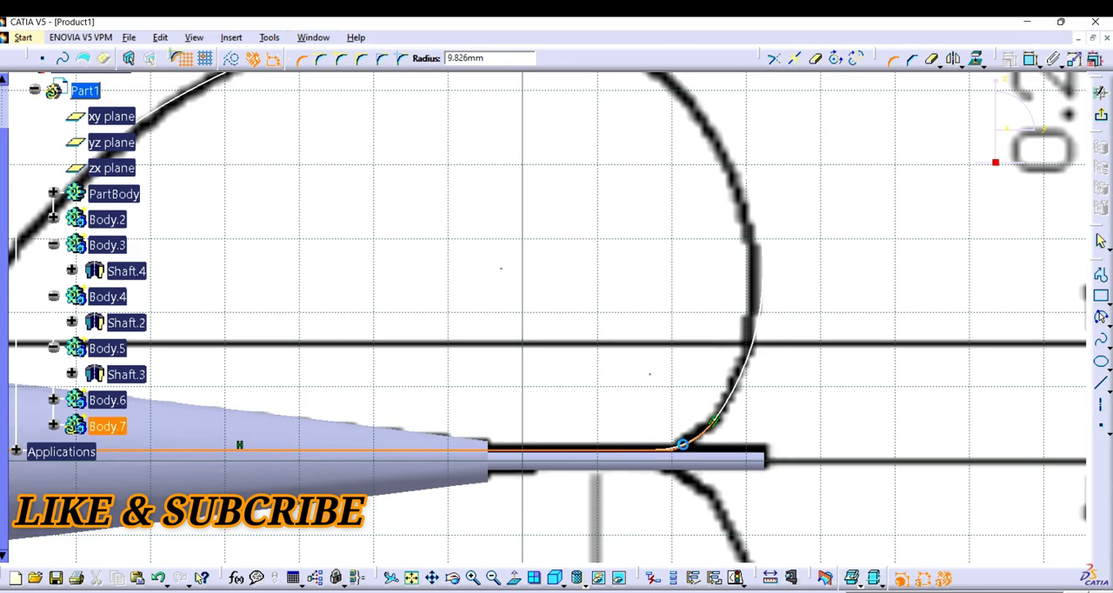
{"action": "left_click", "coordinate": [695, 439]}
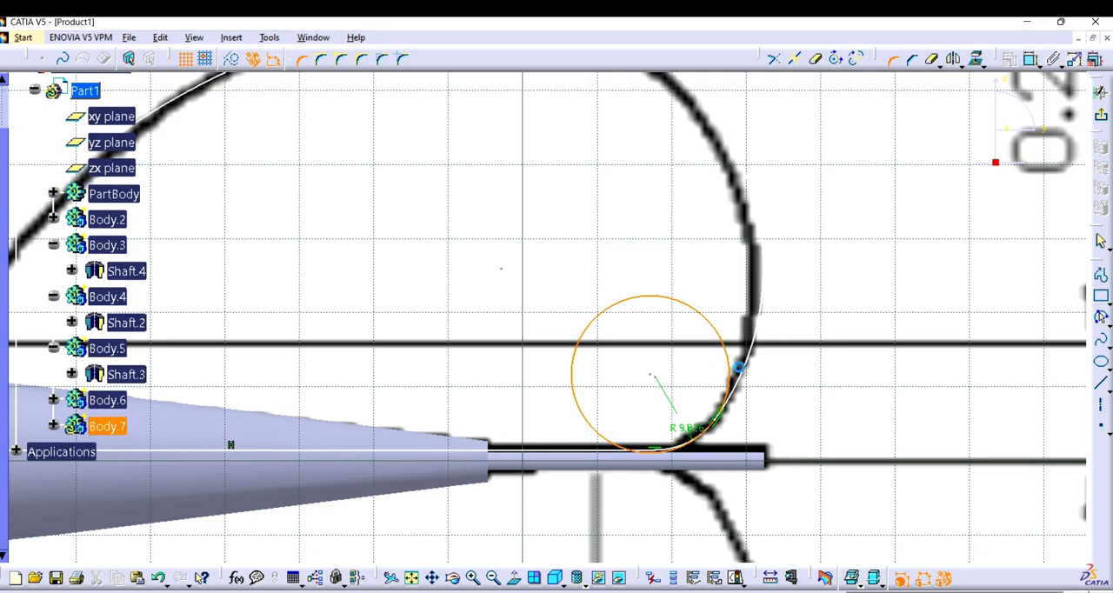
Step: Delete the leftover full circle at the fin's rear corner
{"action": "left_click", "coordinate": [735, 367]}
{"action": "right_click", "coordinate": [706, 323]}
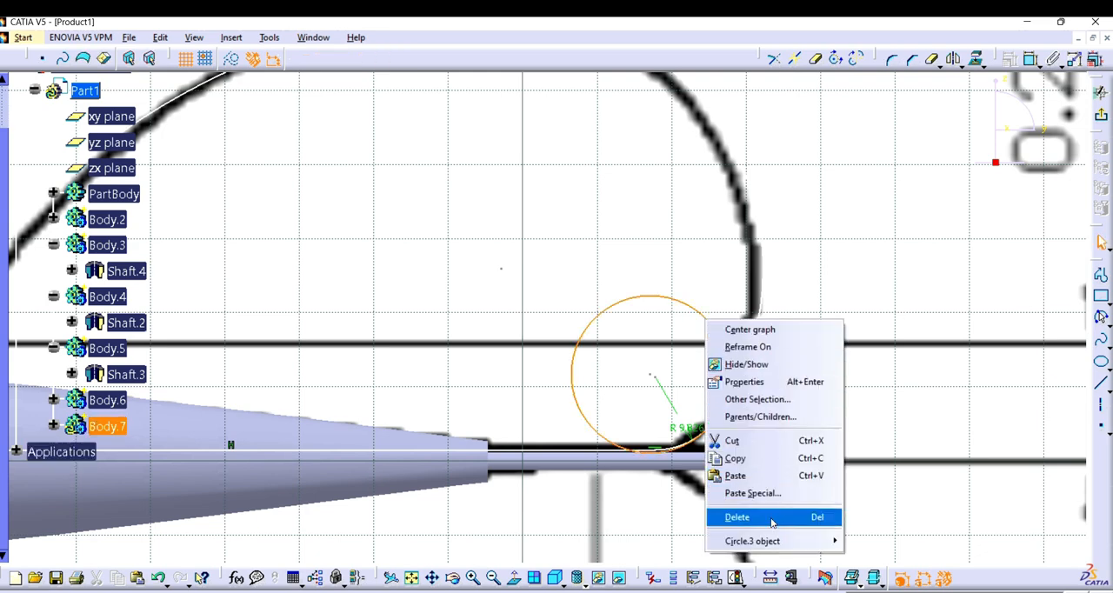
{"action": "left_click", "coordinate": [772, 519]}
{"action": "left_click", "coordinate": [473, 579]}
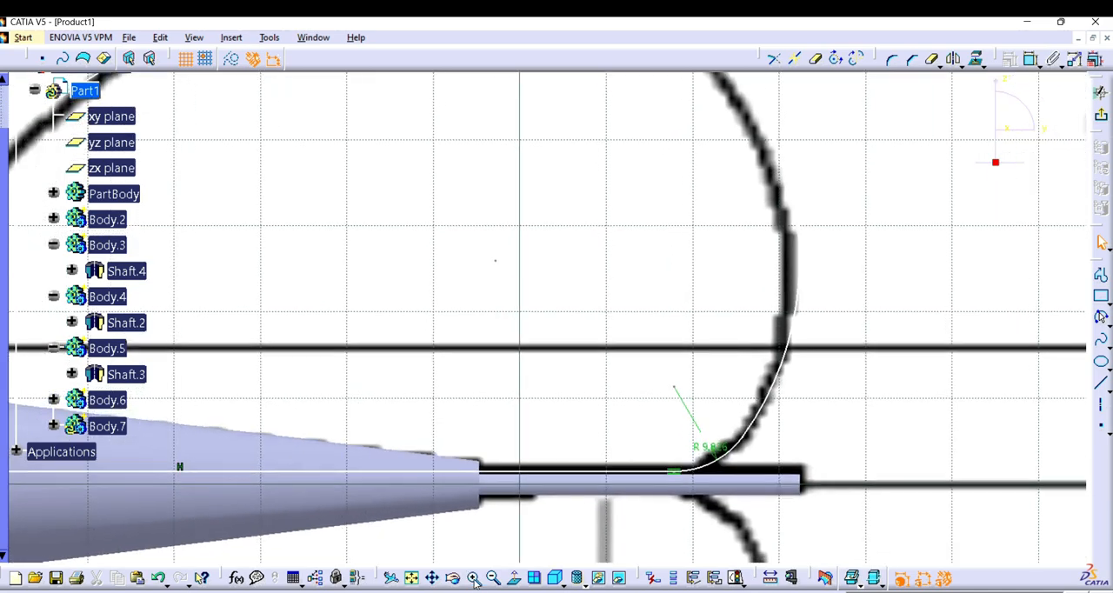
Step: Hide the reference image behind the fin sketch
{"action": "right_click", "coordinate": [927, 338]}
{"action": "left_click", "coordinate": [967, 379]}
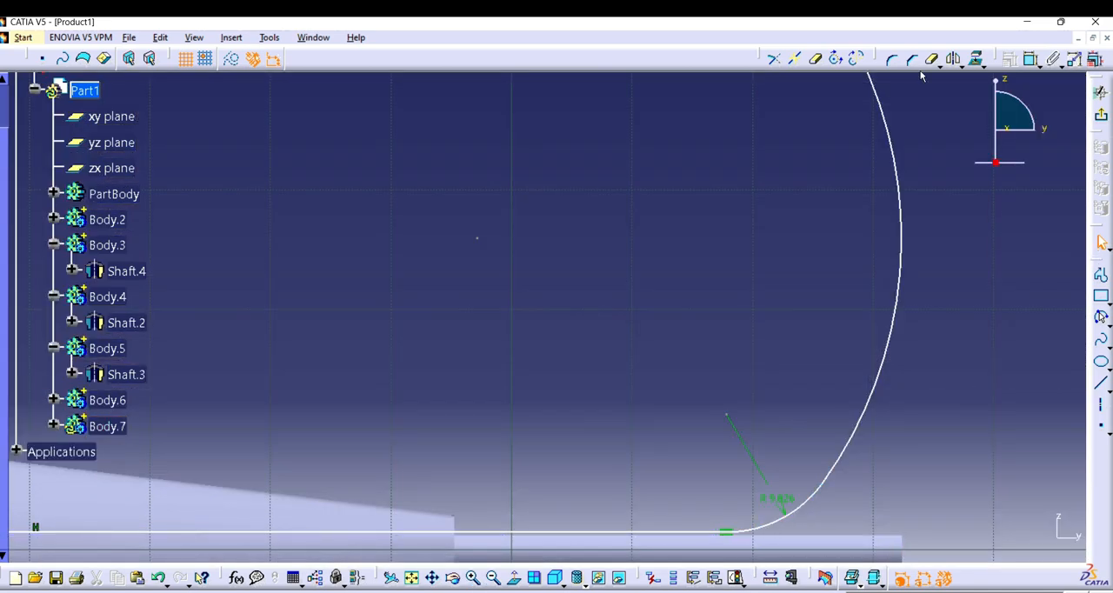
Step: Try to add another corner between the small rear arc and the horizontal line
{"action": "left_click", "coordinate": [892, 63]}
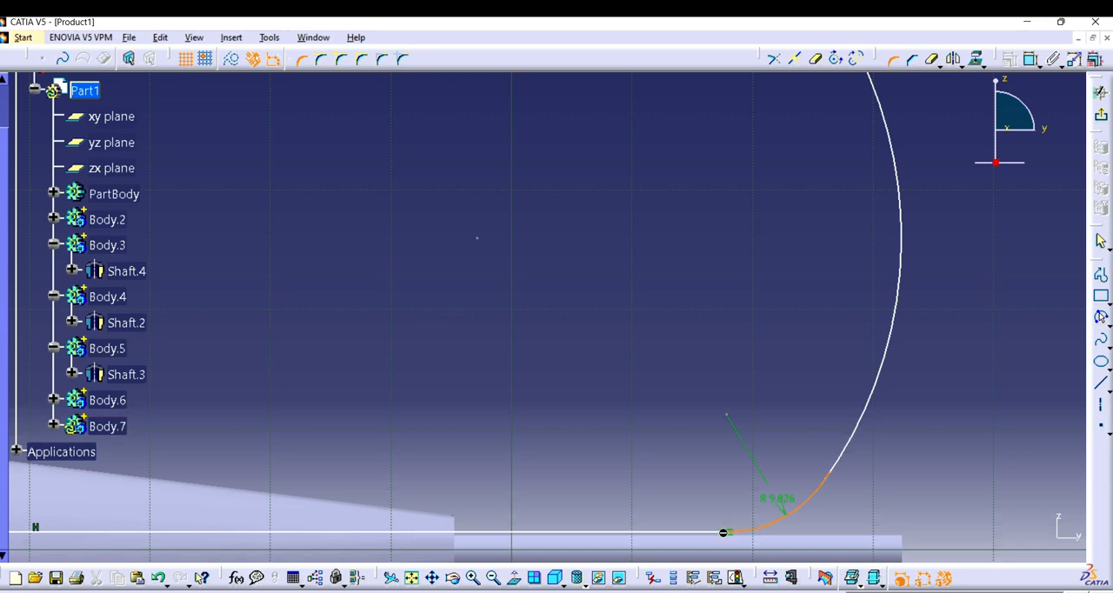
{"action": "left_click", "coordinate": [723, 532]}
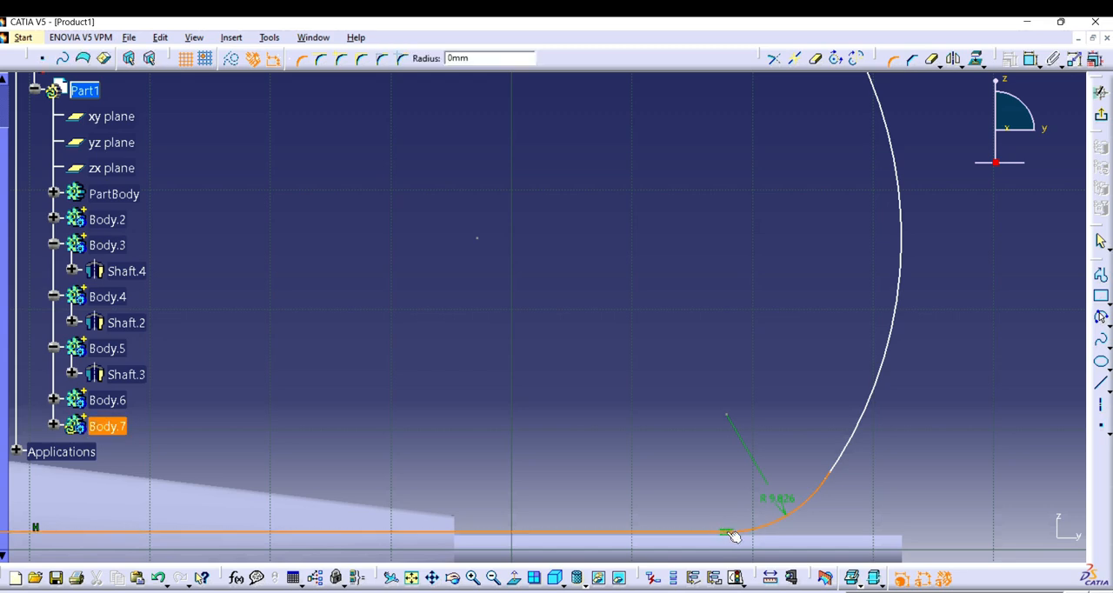
{"action": "left_click", "coordinate": [791, 498]}
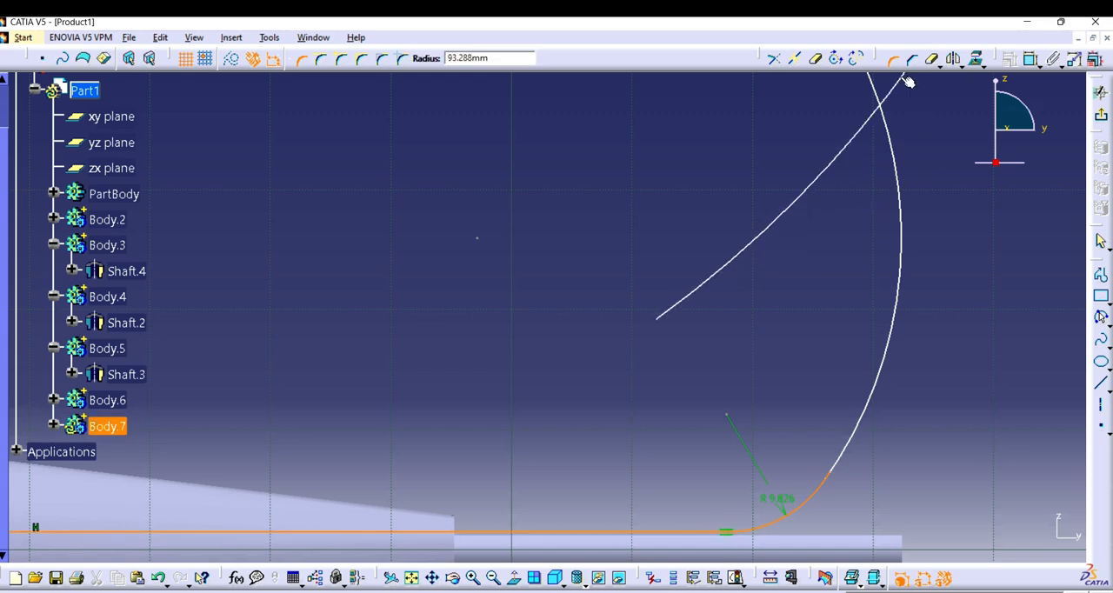
{"action": "left_click", "coordinate": [776, 477]}
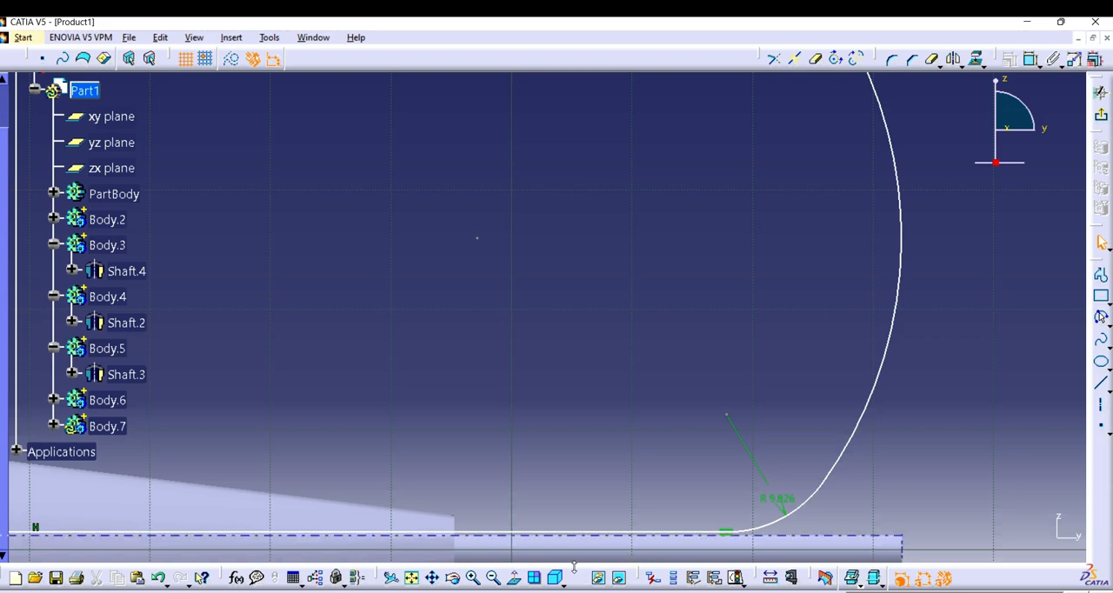
Step: Quick Trim the end of the horizontal line that overhangs beyond the front arc's lower endpoint
{"action": "left_click", "coordinate": [493, 578]}
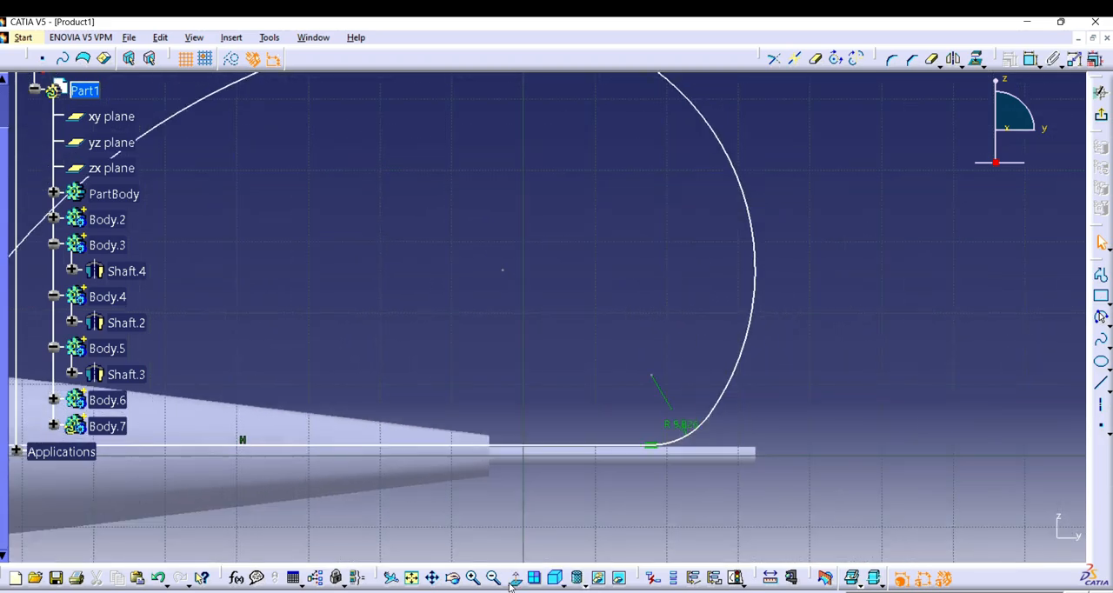
{"action": "left_click", "coordinate": [472, 578]}
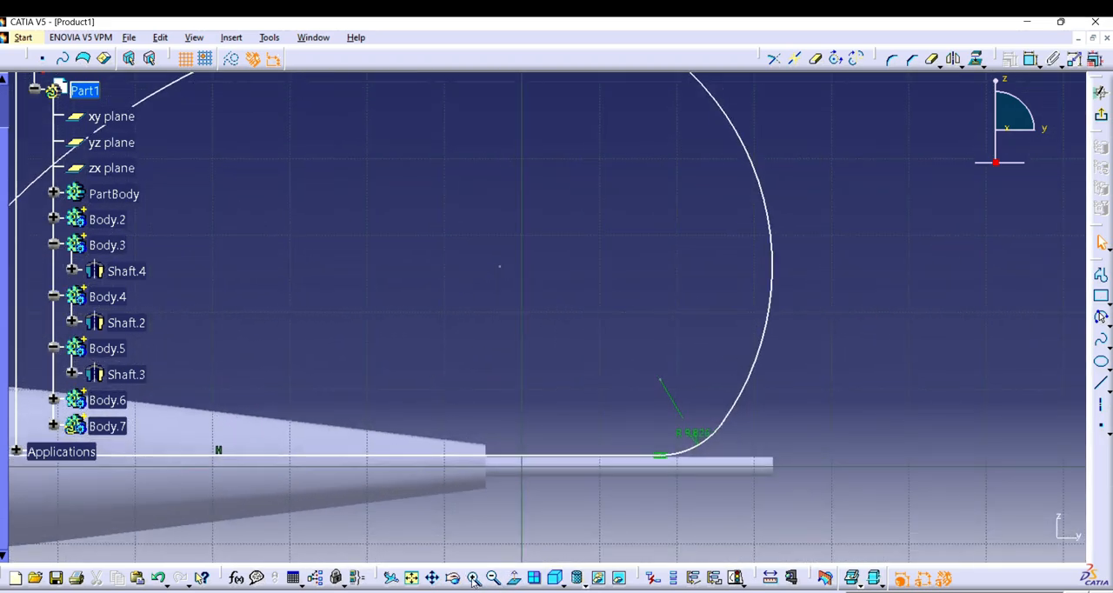
{"action": "mouse_move", "coordinate": [514, 170]}
{"action": "left_mouse_down"}
{"action": "mouse_move", "coordinate": [611, 477]}
{"action": "mouse_move", "coordinate": [768, 255]}
{"action": "left_mouse_up"}
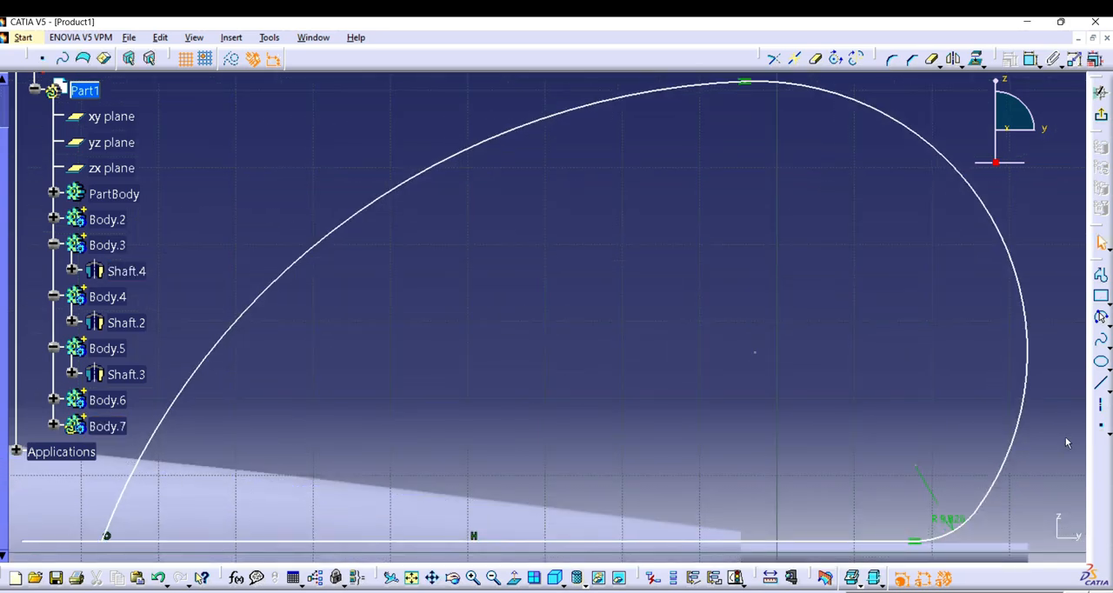
{"action": "left_click", "coordinate": [937, 61]}
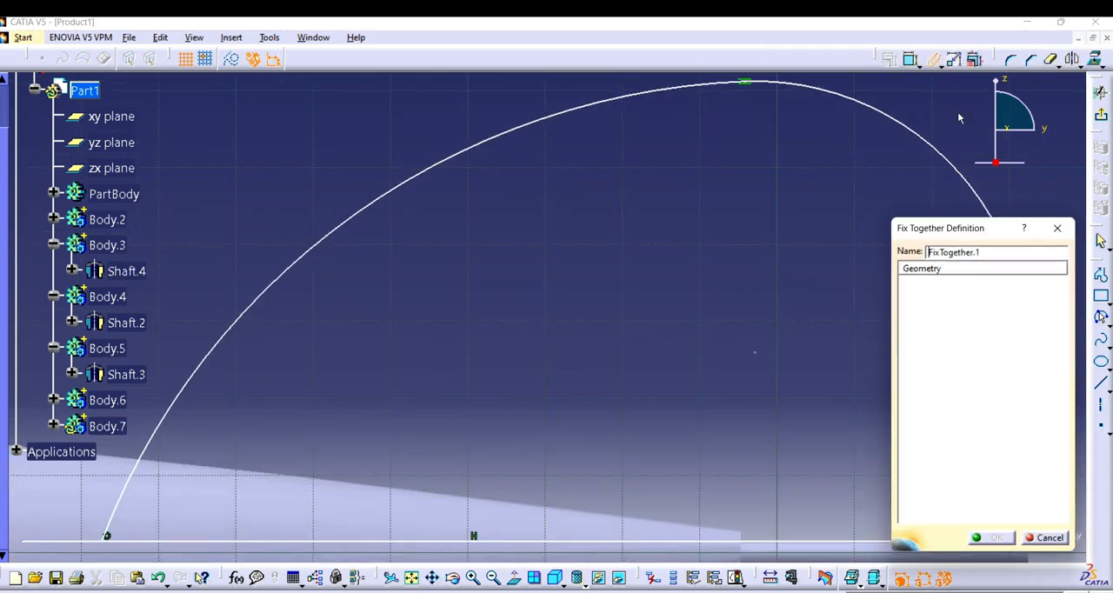
{"action": "left_click", "coordinate": [1058, 227]}
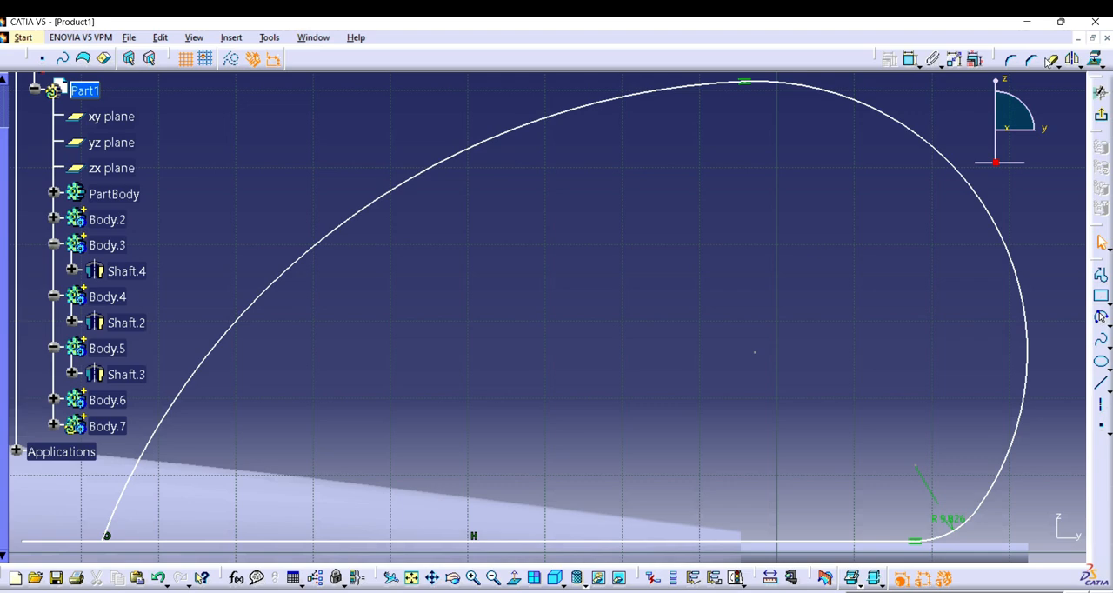
{"action": "left_click", "coordinate": [1048, 59]}
{"action": "left_click", "coordinate": [64, 541]}
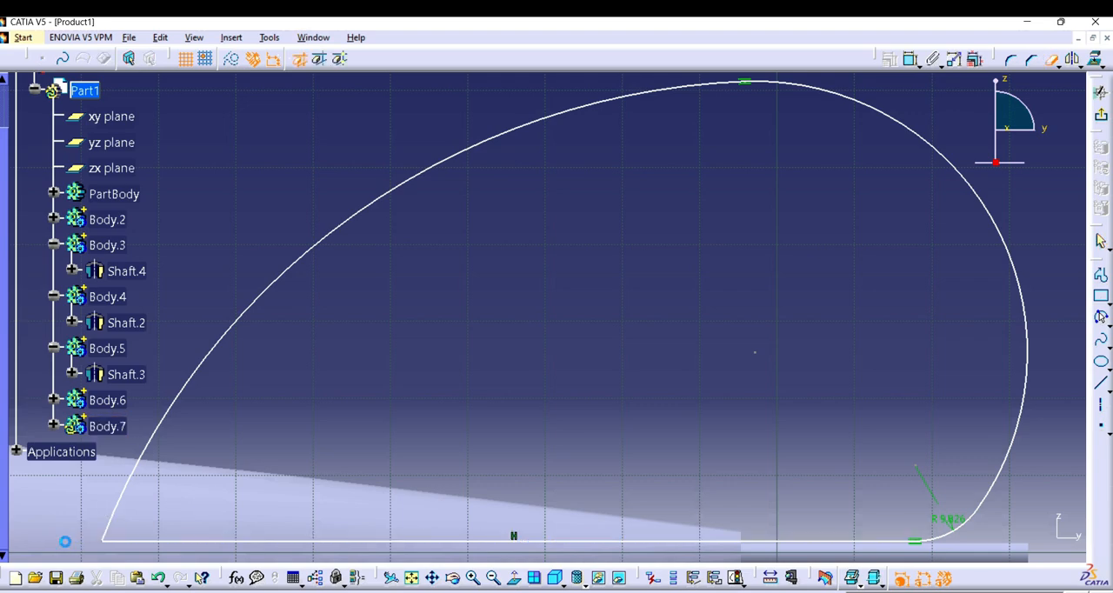
Step: Exit the sketch and try to pad the fin profile
{"action": "left_click", "coordinate": [1101, 115]}
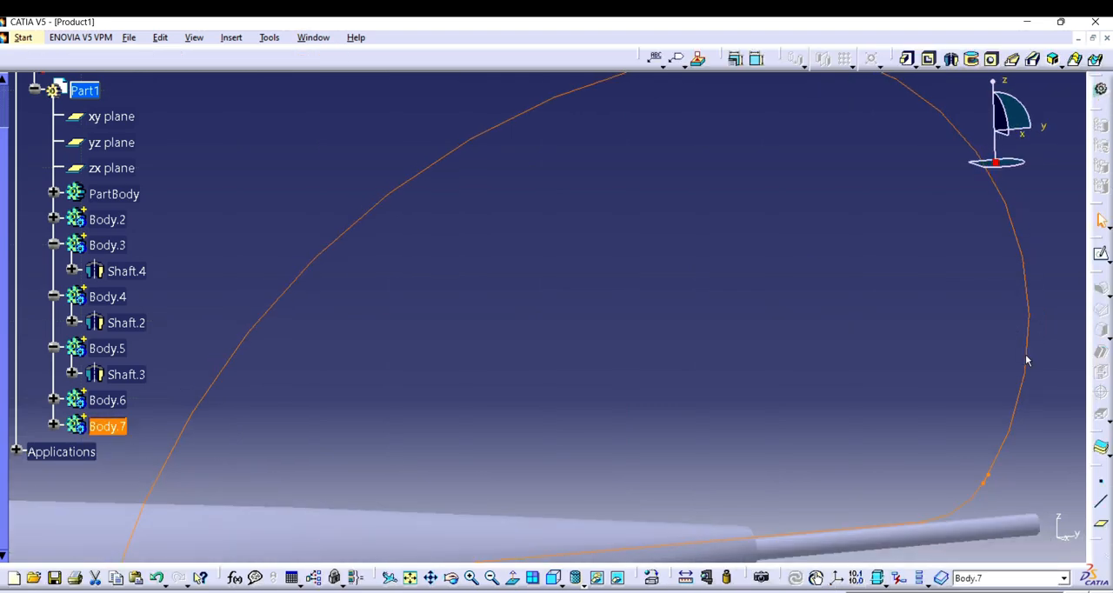
{"action": "left_click", "coordinate": [907, 59]}
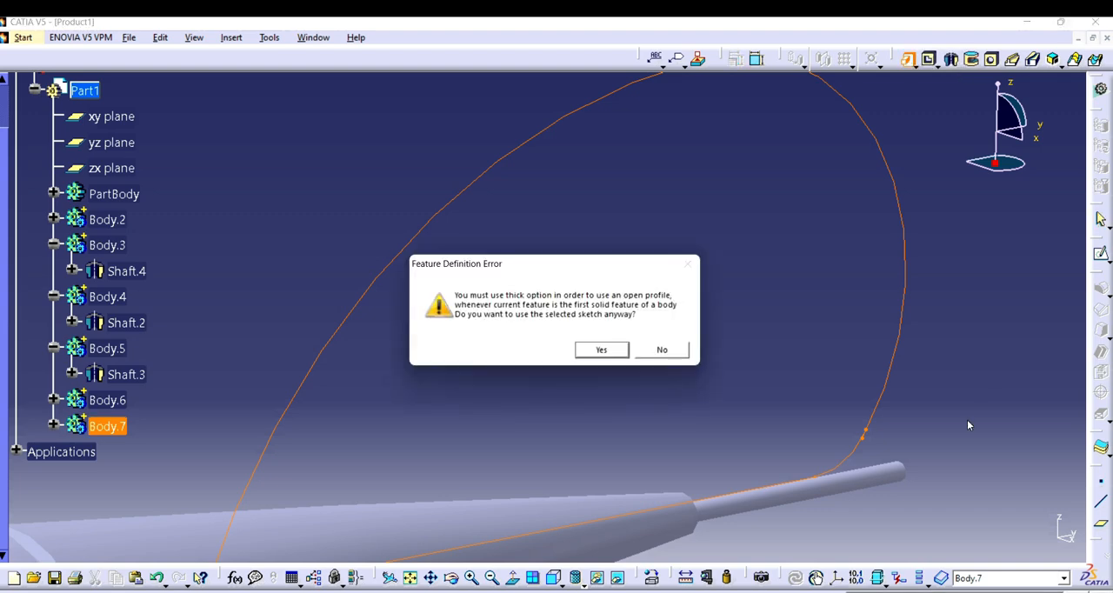
{"action": "left_click", "coordinate": [601, 349]}
{"action": "left_click", "coordinate": [1059, 311]}
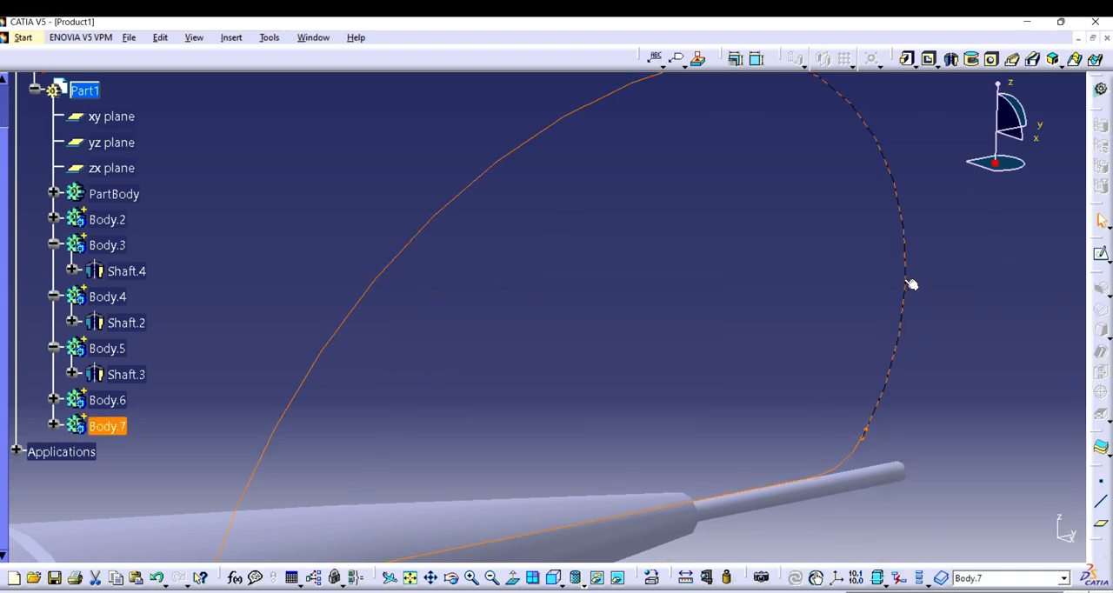
Step: Reopen the fin sketch and run Sketch Analysis to locate where the profile is open
{"action": "double_click", "coordinate": [908, 282]}
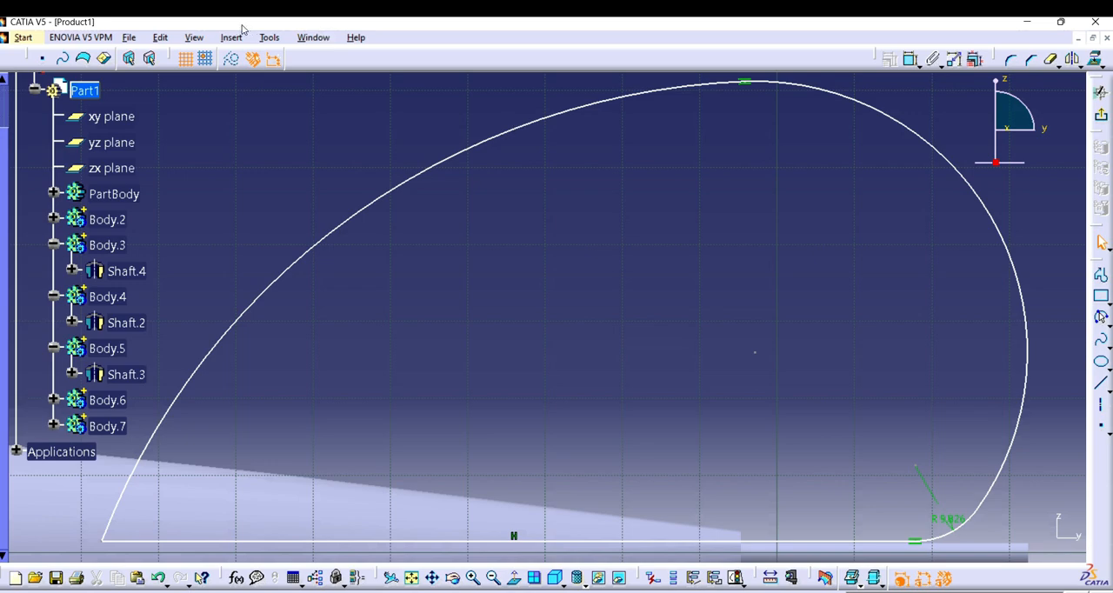
{"action": "left_click", "coordinate": [268, 37]}
{"action": "left_click", "coordinate": [296, 255]}
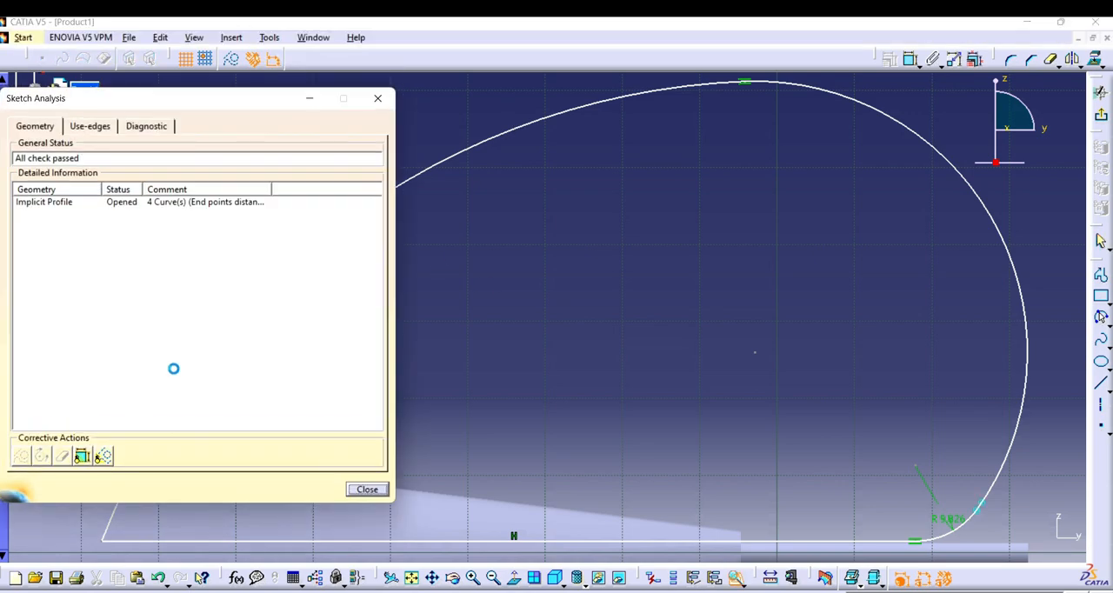
{"action": "left_click", "coordinate": [178, 203]}
{"action": "left_click", "coordinate": [377, 97]}
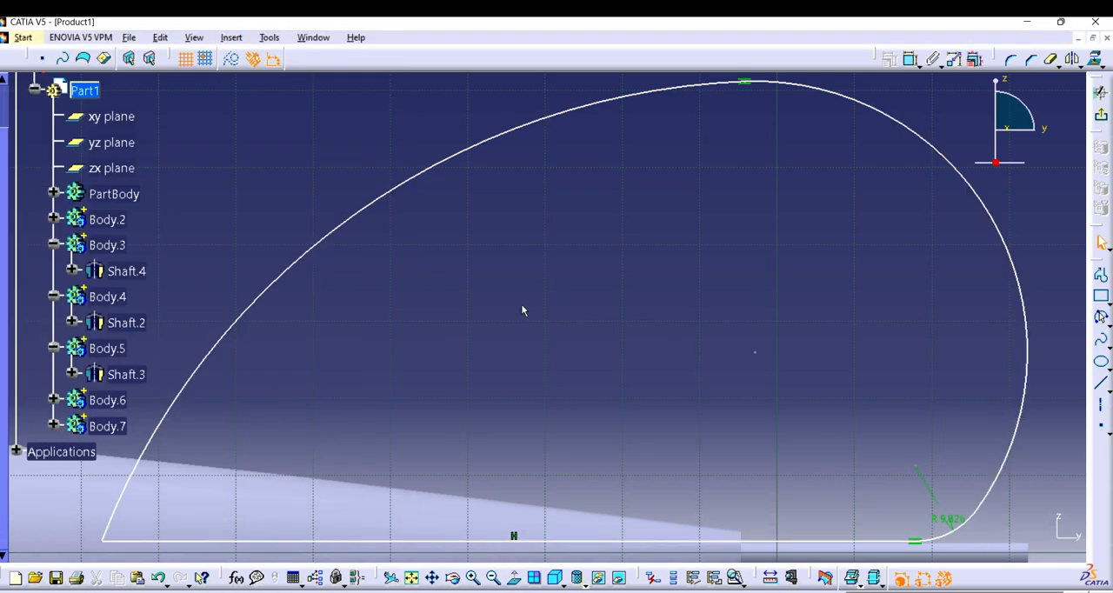
Step: Delete the small corner arc between the rear arc and the horizontal line
{"action": "left_click", "coordinate": [963, 525]}
{"action": "key", "text": "Delete"}
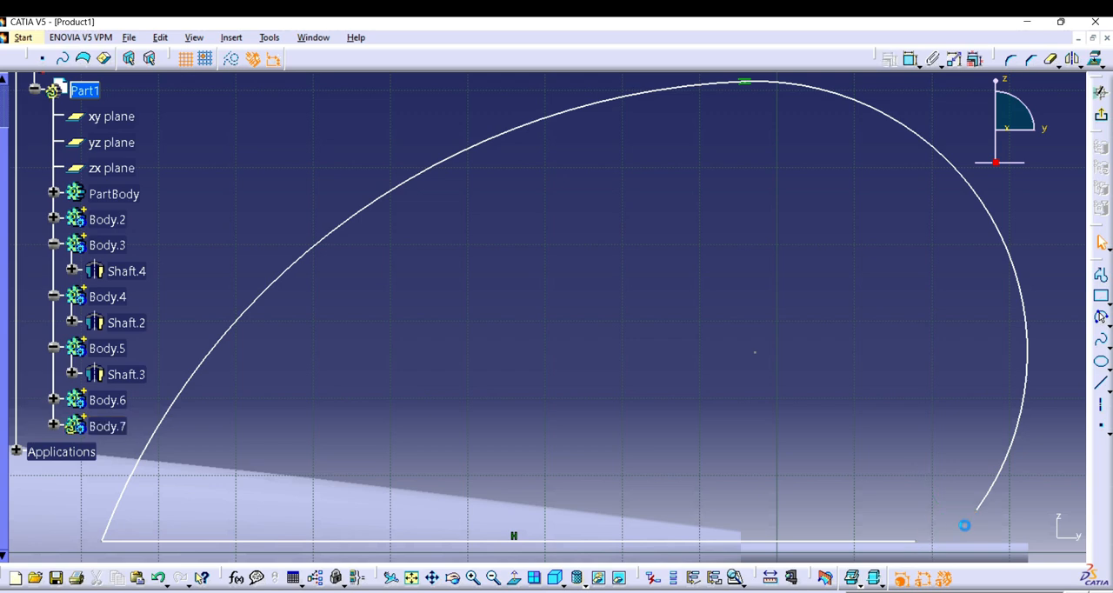
{"action": "left_click", "coordinate": [983, 507]}
{"action": "left_click", "coordinate": [942, 542]}
Step: Draw a shallow three-point arc from the rear arc's lower end to the rear end of the horizontal line
{"action": "left_click", "coordinate": [1101, 320]}
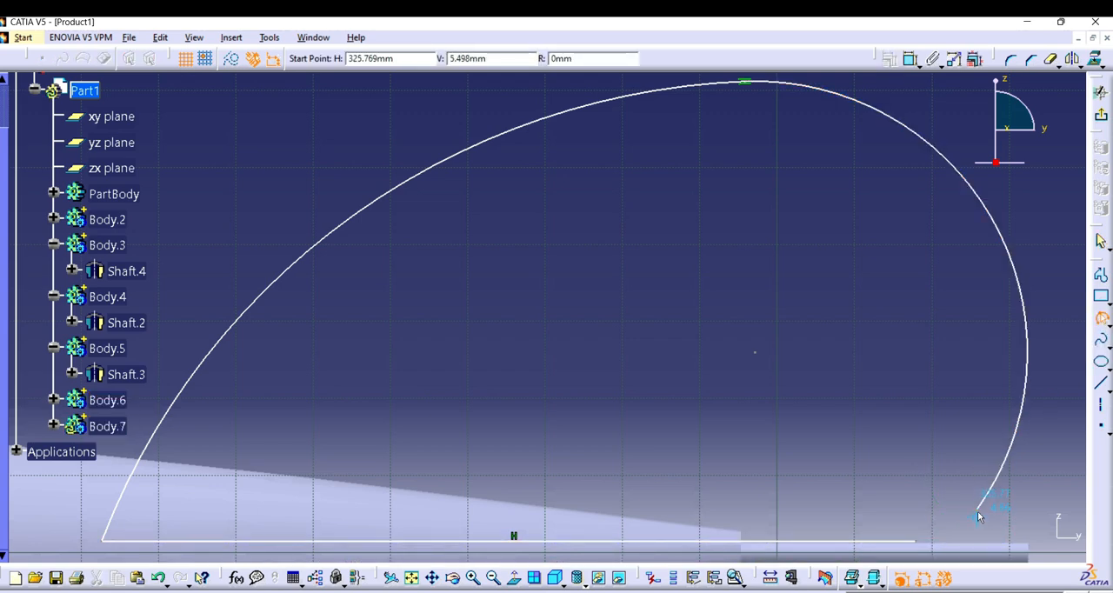
{"action": "left_click", "coordinate": [975, 515]}
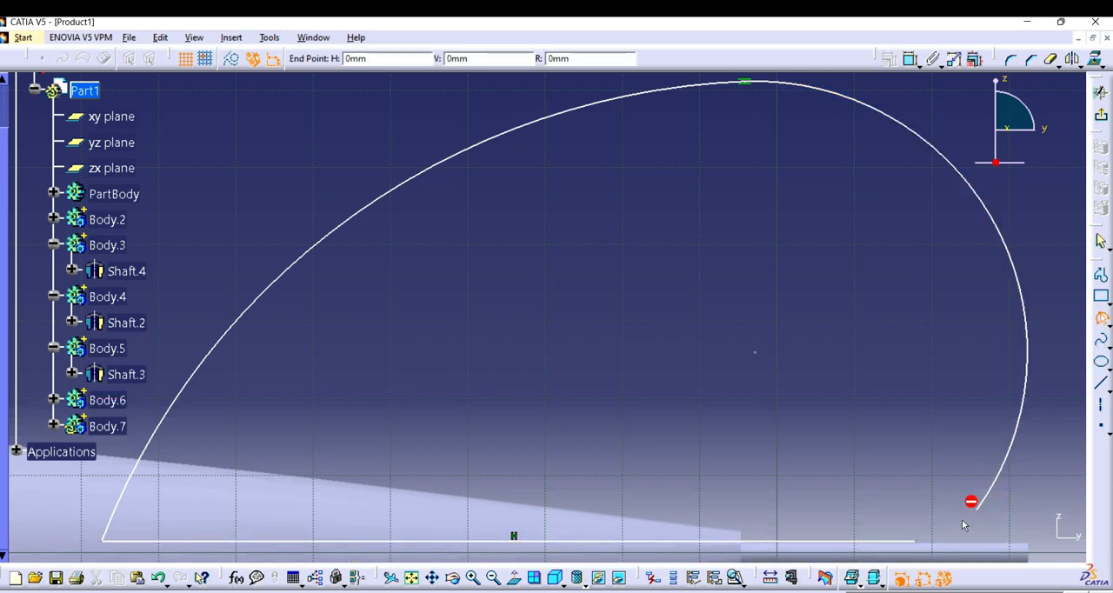
{"action": "left_click", "coordinate": [917, 541]}
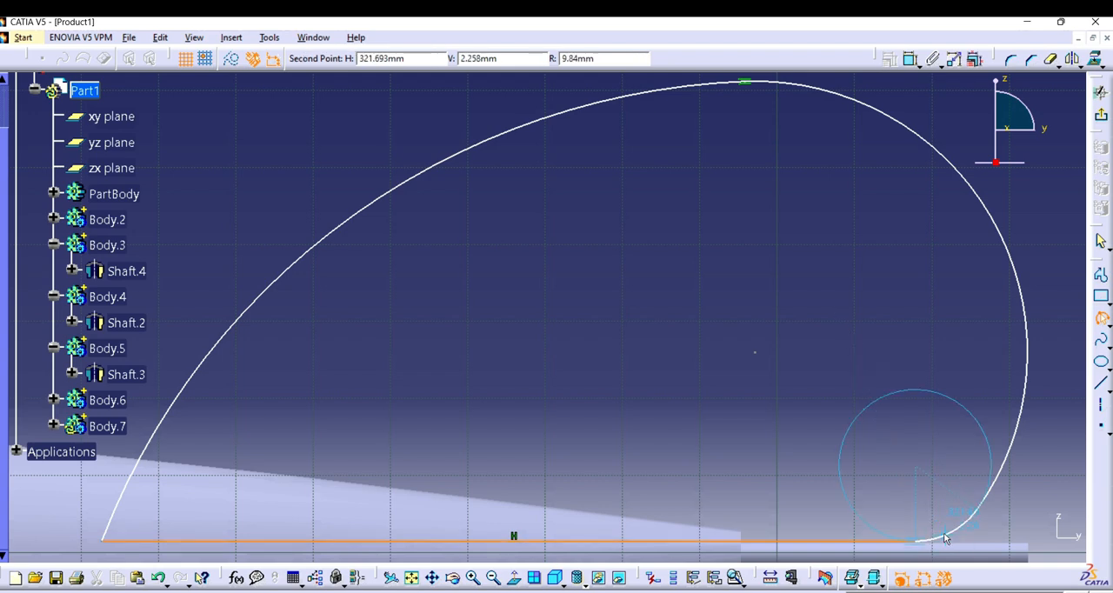
{"action": "left_click", "coordinate": [975, 510]}
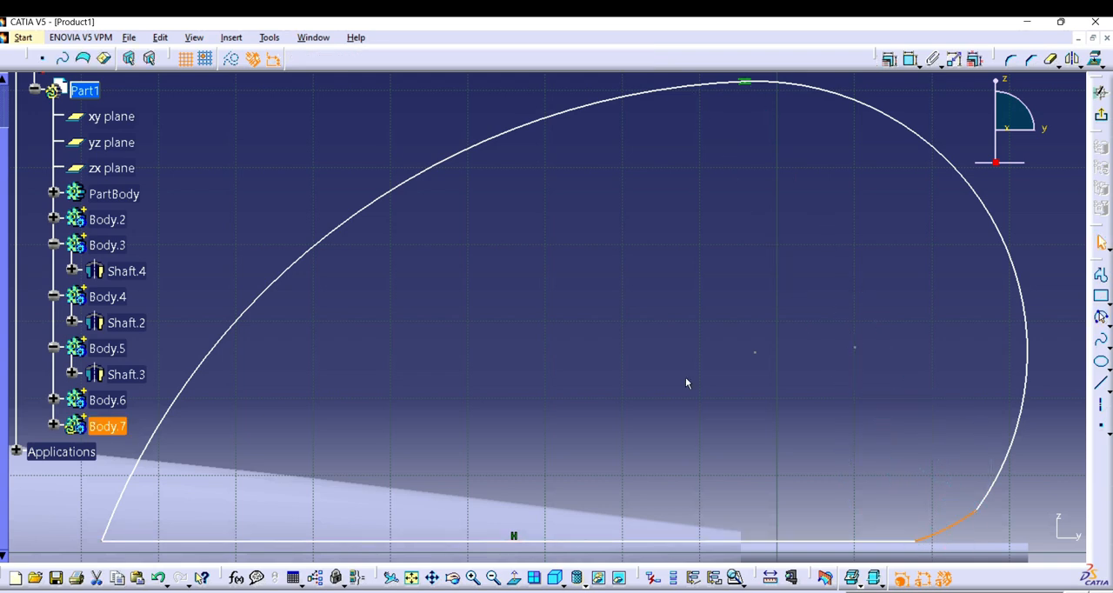
Step: Run Sketch Analysis to check whether the fin profile is closed
{"action": "left_click", "coordinate": [269, 38]}
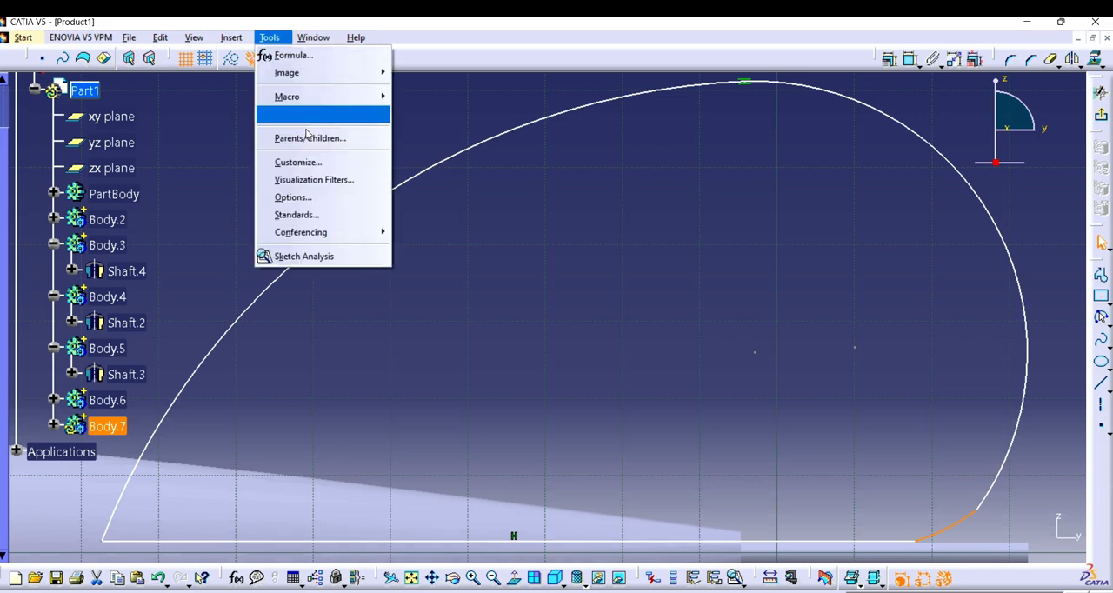
{"action": "left_click", "coordinate": [317, 256]}
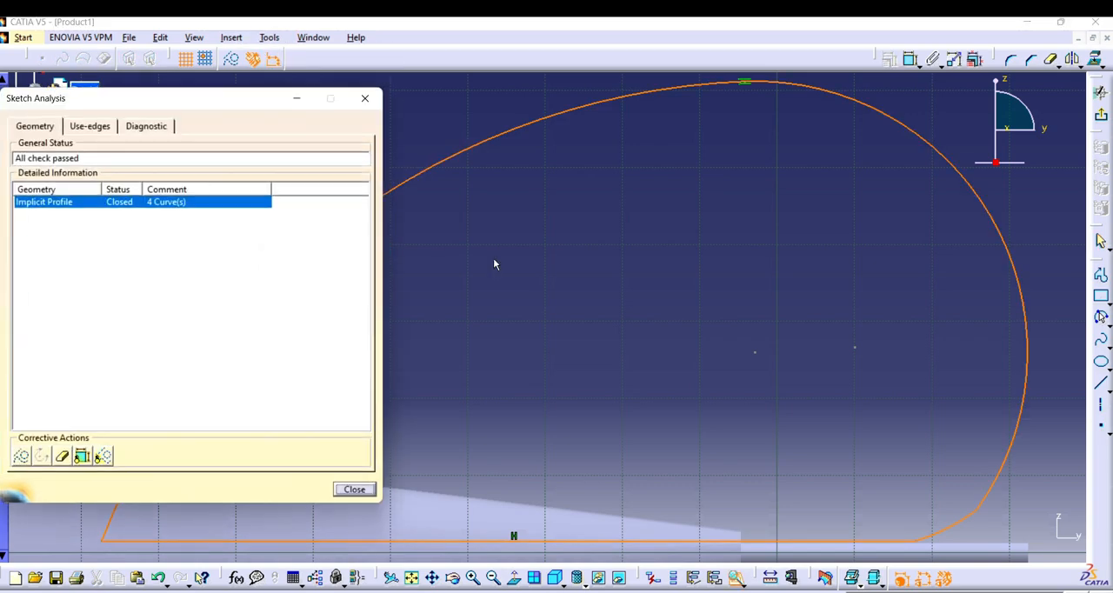
{"action": "left_click", "coordinate": [365, 99]}
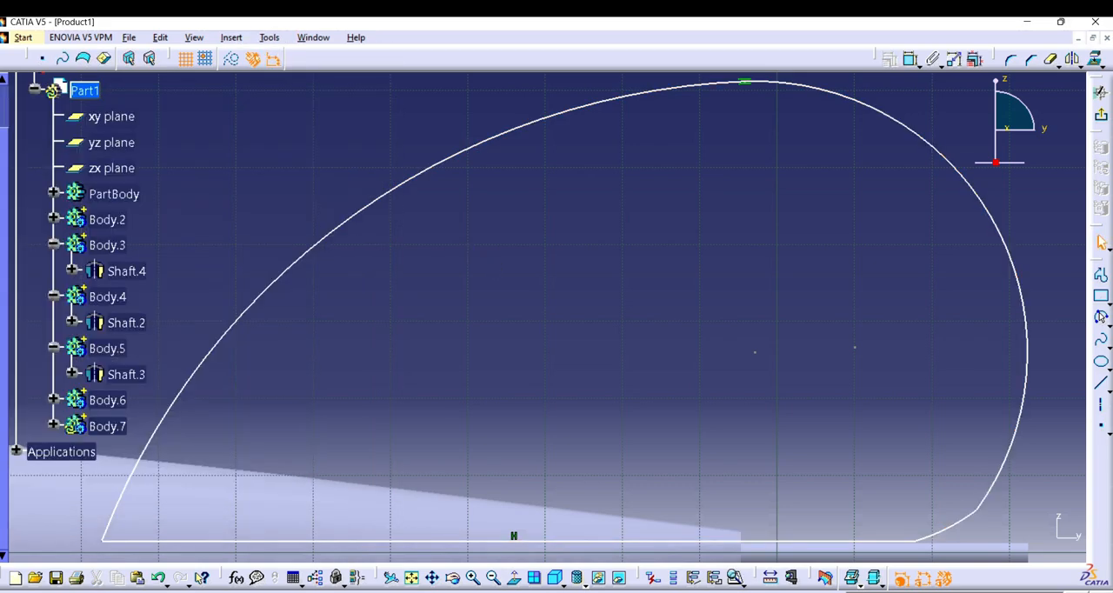
Step: Exit the sketch and pad the fin profile into a thin plate
{"action": "left_click", "coordinate": [1101, 115]}
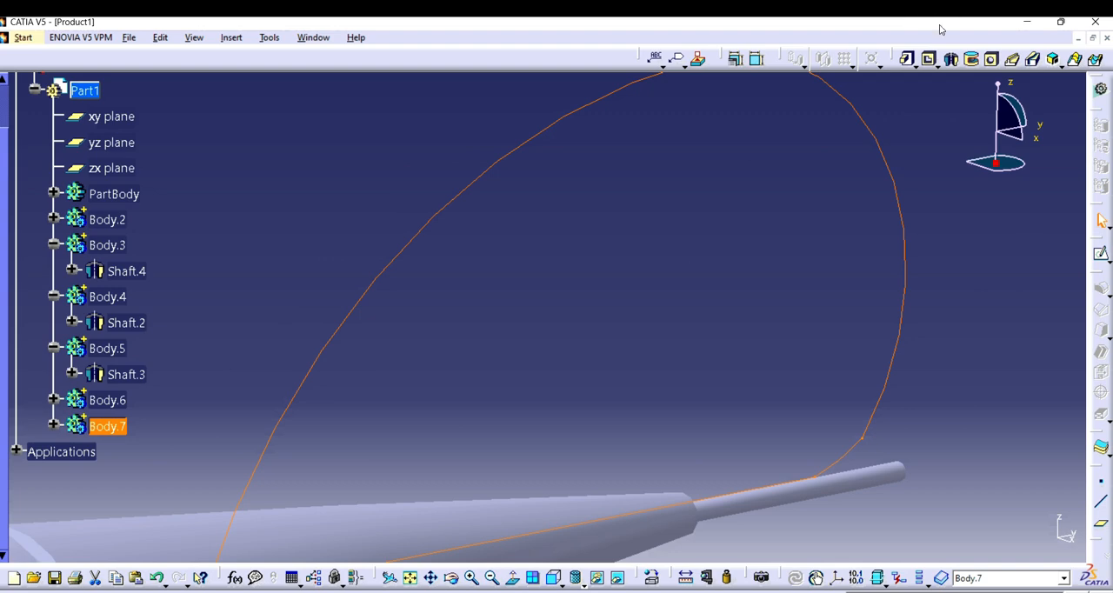
{"action": "left_click", "coordinate": [907, 59]}
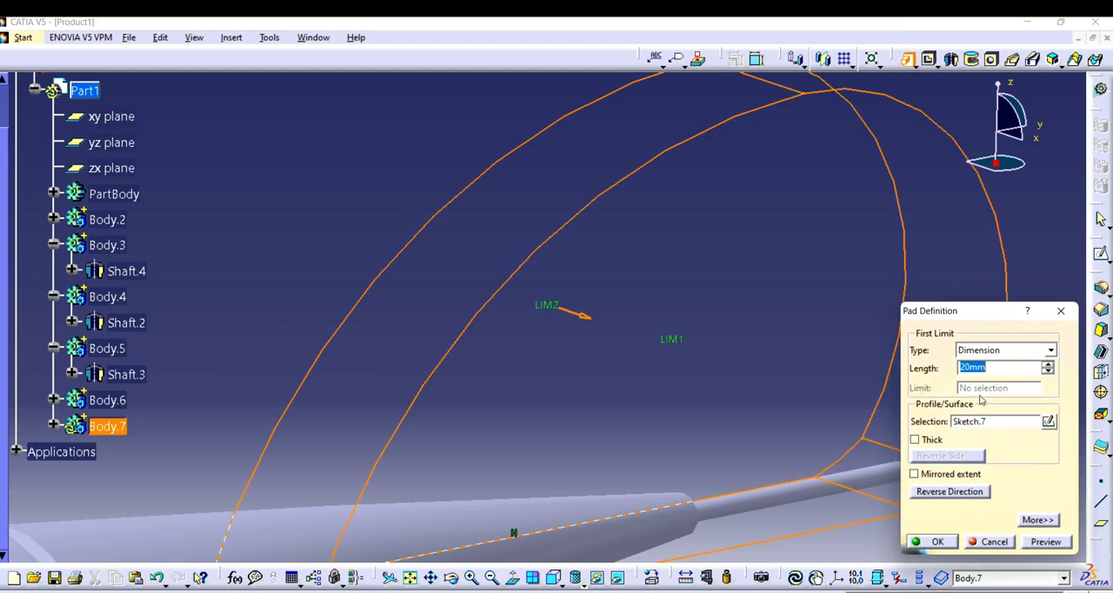
{"action": "left_click", "coordinate": [943, 542]}
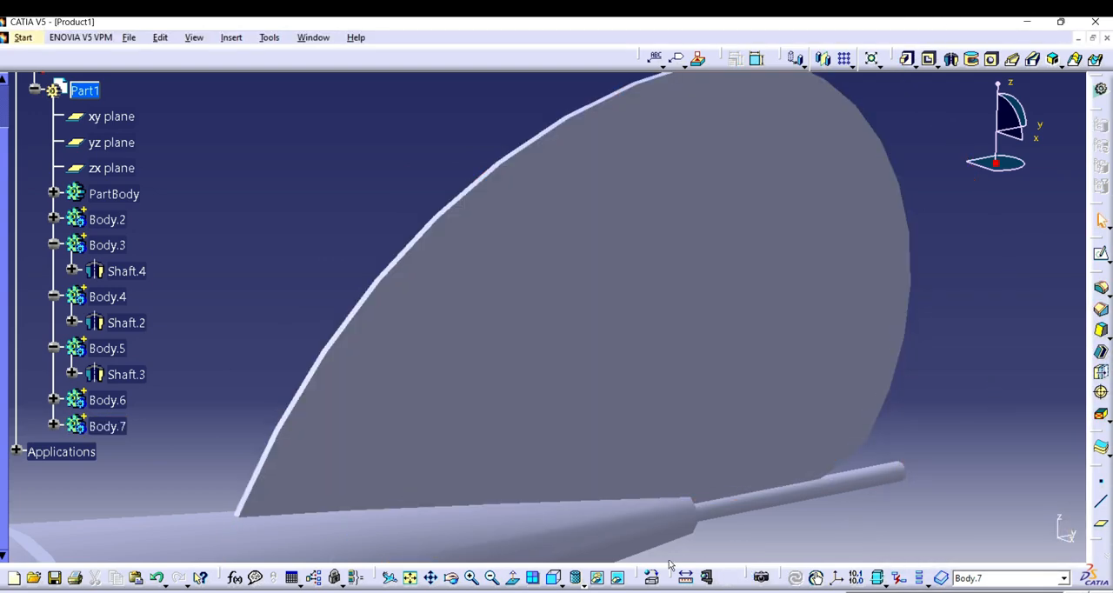
Step: Start a circular pattern of the fin with 3 instances and an angular spacing of 120 degrees
{"action": "left_click", "coordinate": [492, 578]}
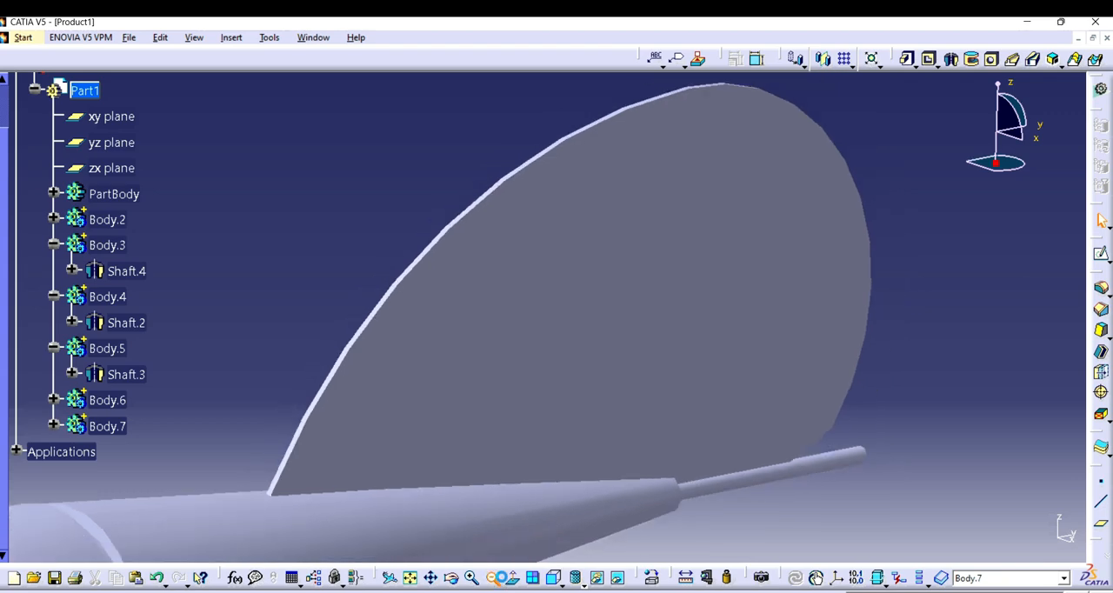
{"action": "left_click", "coordinate": [496, 578]}
{"action": "left_click", "coordinate": [495, 578]}
{"action": "left_click", "coordinate": [496, 579]}
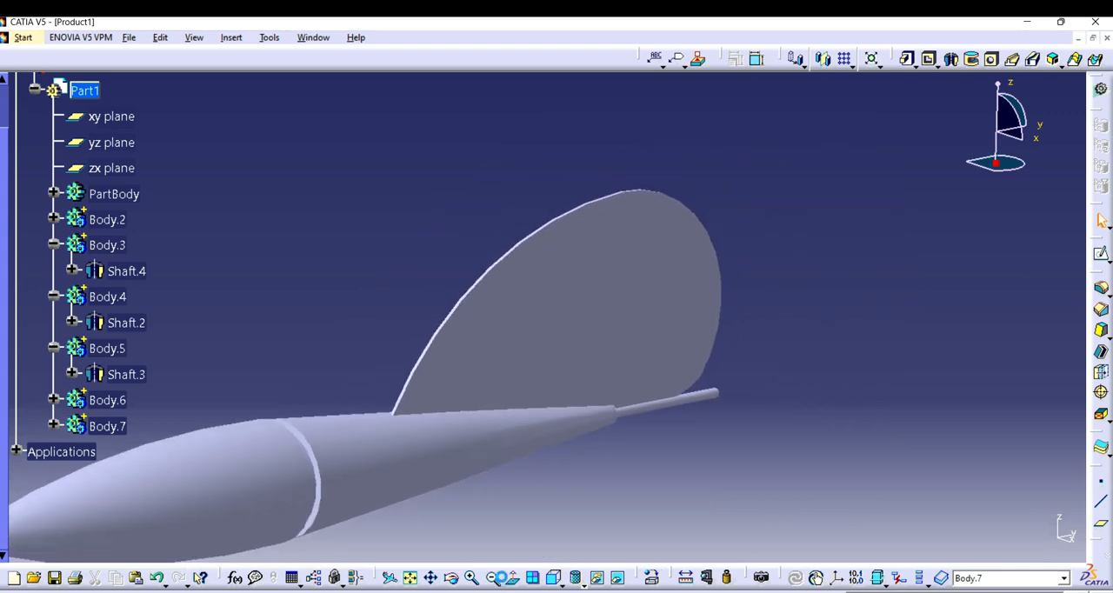
{"action": "left_click", "coordinate": [452, 578]}
{"action": "left_click_drag", "start_coordinate": [613, 385], "coordinate": [313, 329]}
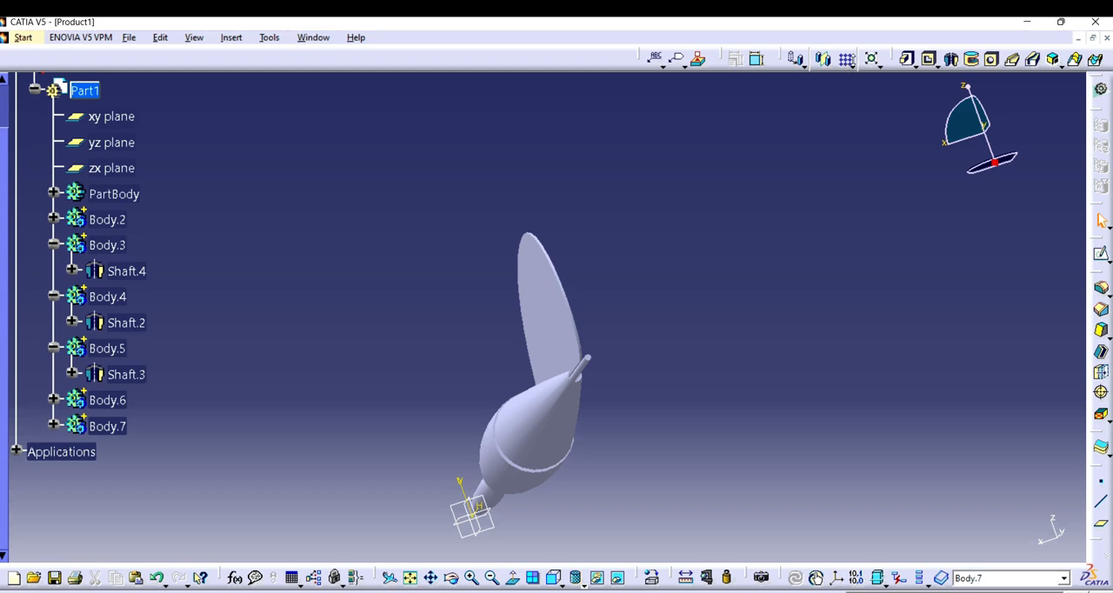
{"action": "left_click", "coordinate": [845, 59]}
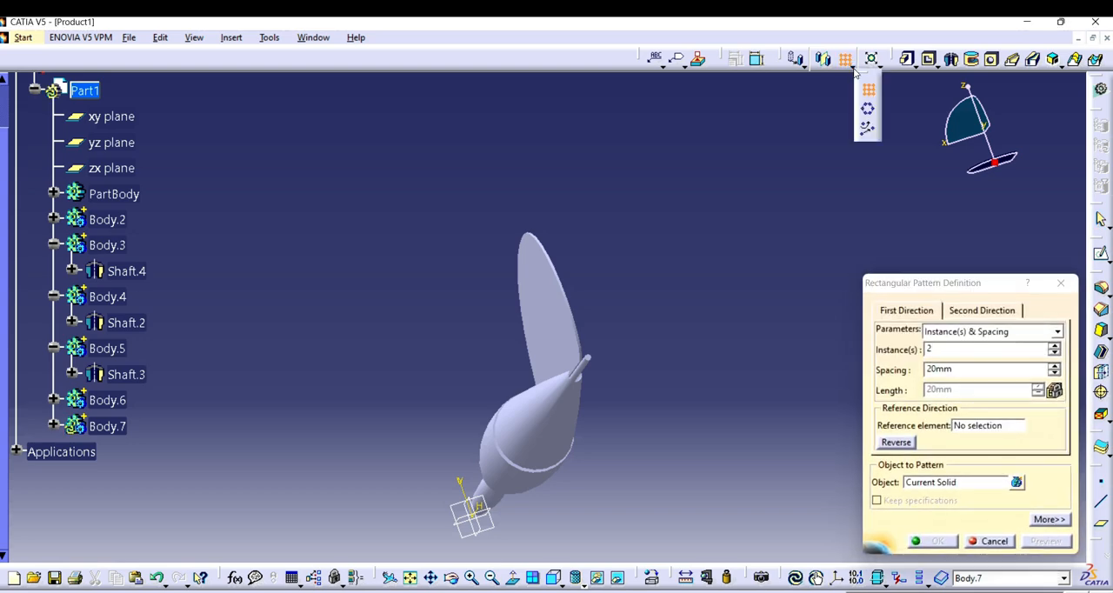
{"action": "left_click", "coordinate": [868, 111]}
{"action": "left_click", "coordinate": [920, 351]}
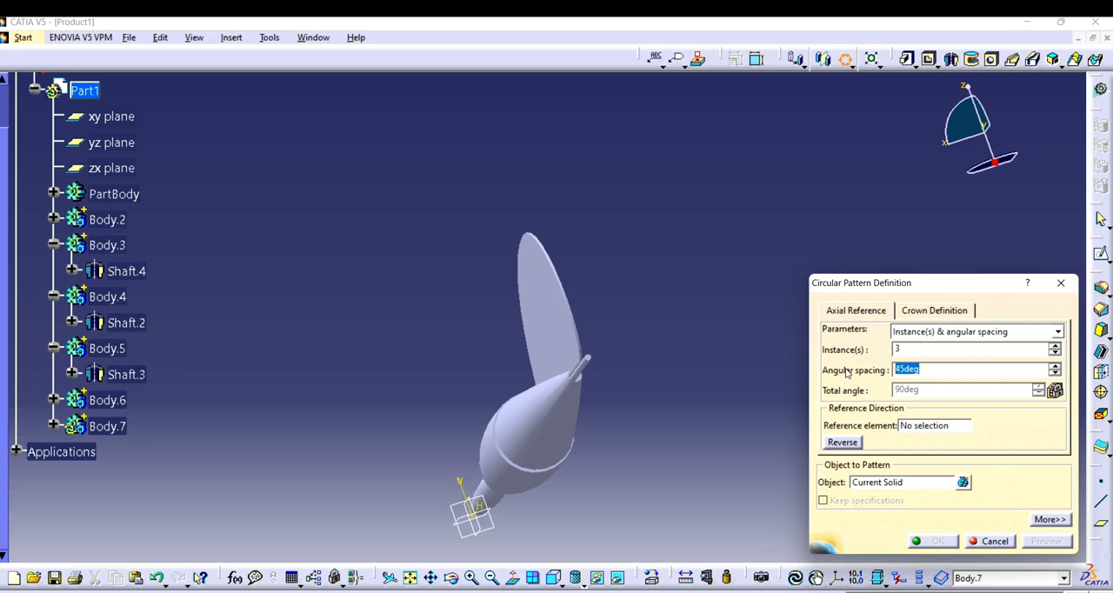
{"action": "left_click", "coordinate": [914, 428]}
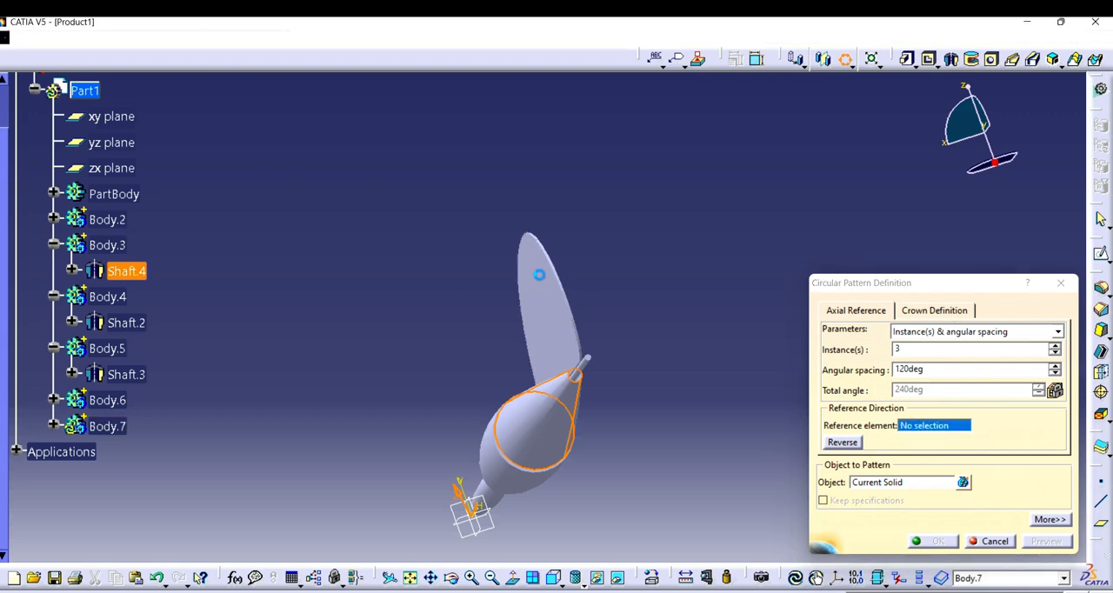
{"action": "left_click", "coordinate": [539, 274]}
{"action": "left_click", "coordinate": [895, 482]}
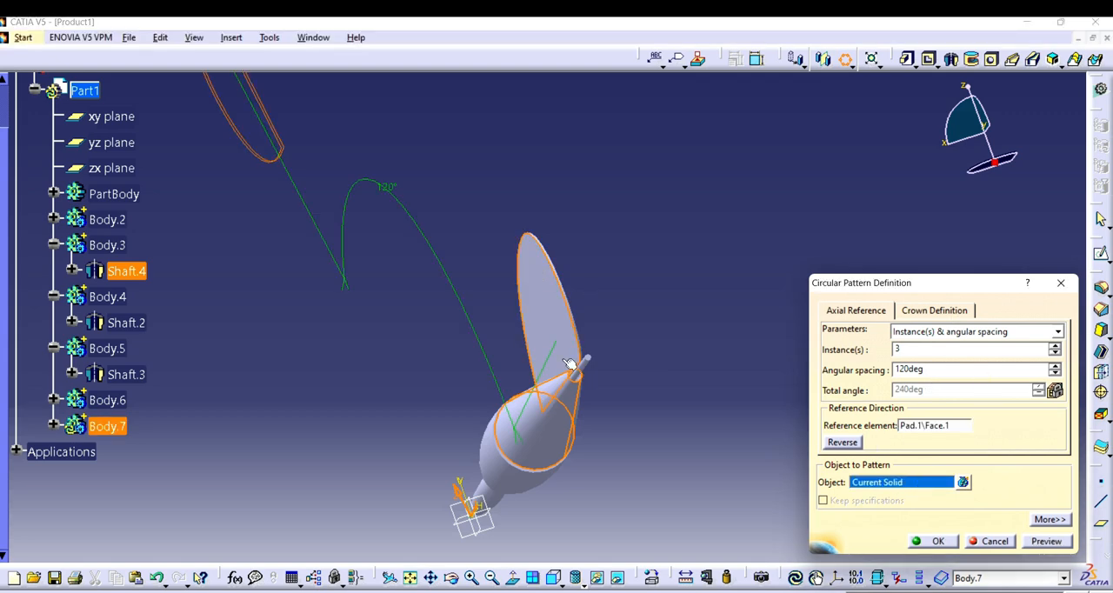
{"action": "left_click", "coordinate": [549, 316]}
{"action": "left_click", "coordinate": [948, 426]}
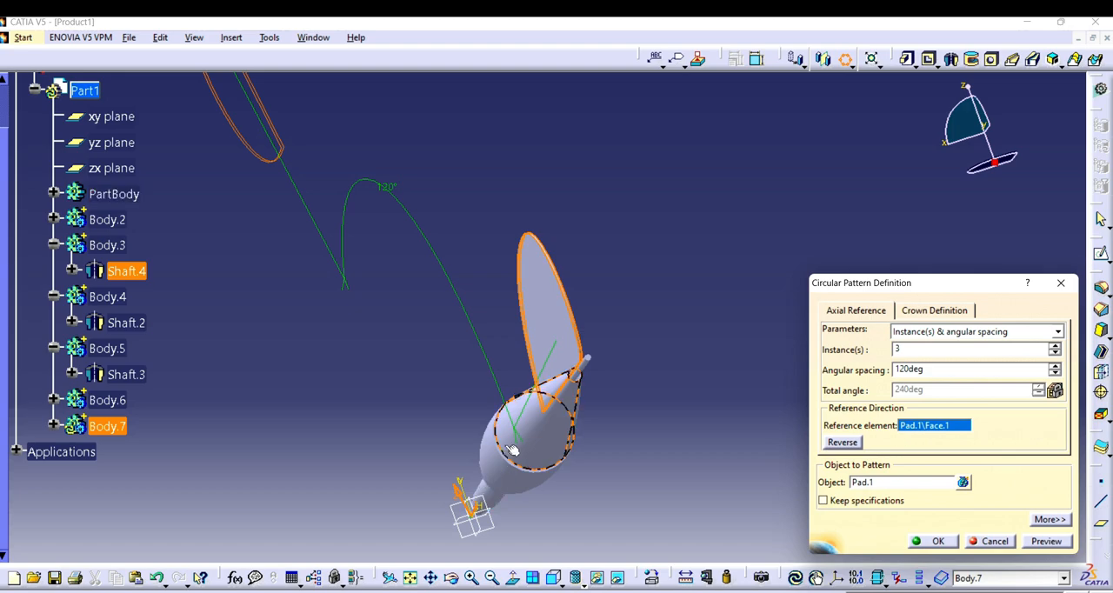
{"action": "left_click", "coordinate": [992, 541]}
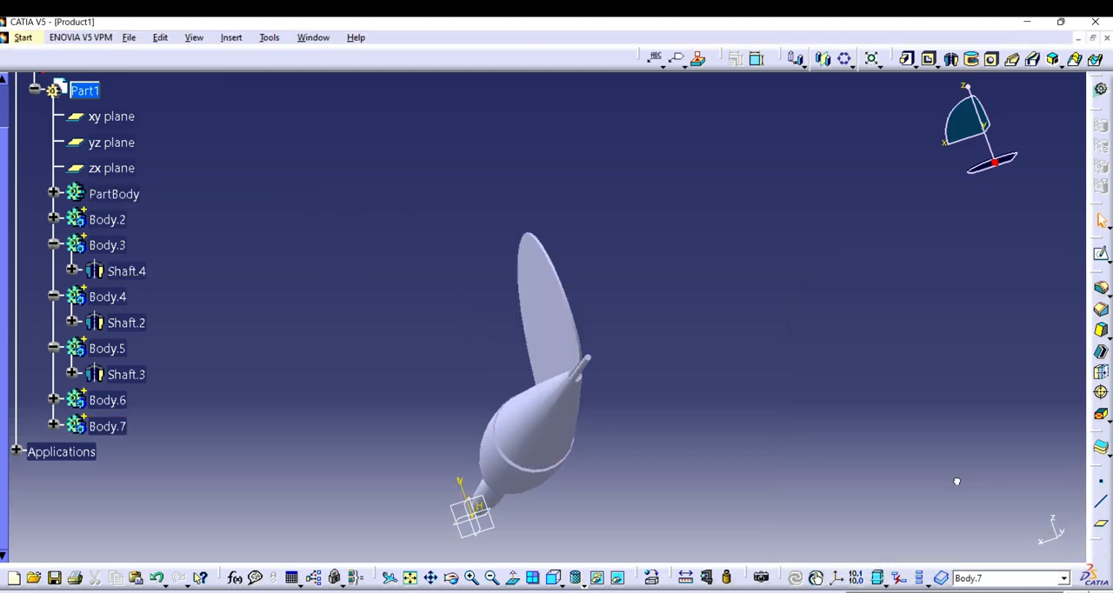
{"action": "left_click", "coordinate": [537, 306]}
{"action": "left_click", "coordinate": [844, 58]}
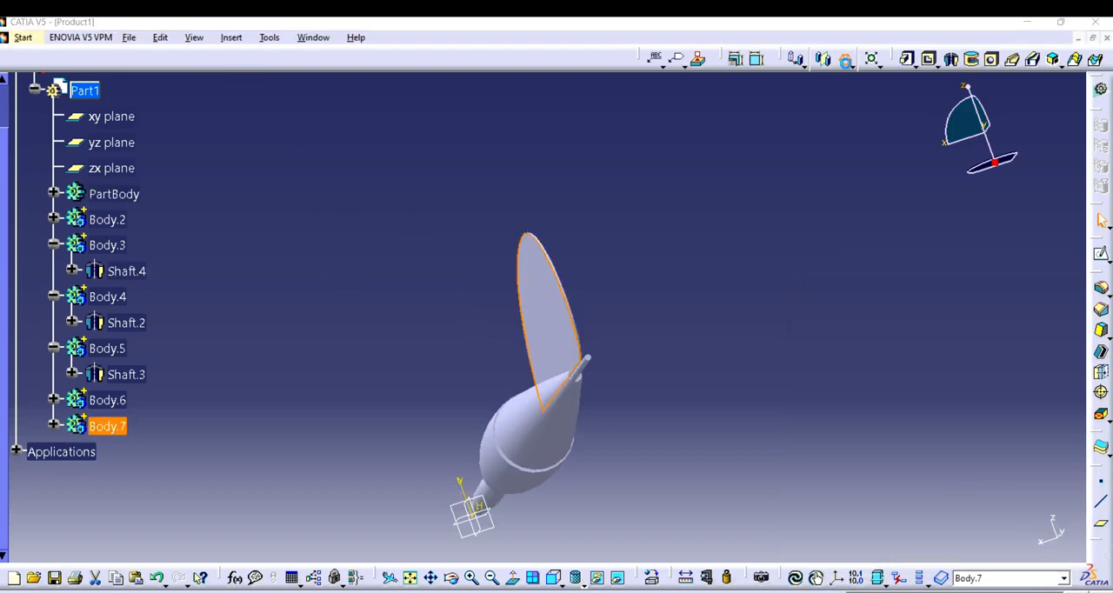
{"action": "left_click", "coordinate": [936, 427]}
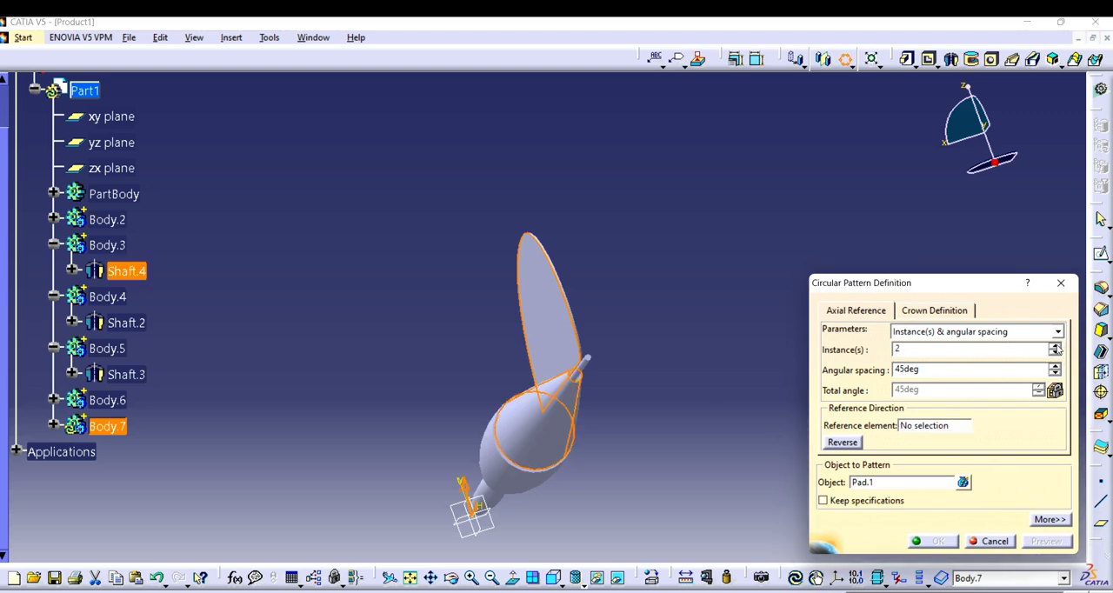
{"action": "left_click", "coordinate": [1055, 345]}
{"action": "double_click", "coordinate": [933, 369]}
{"action": "type", "text": "120"}
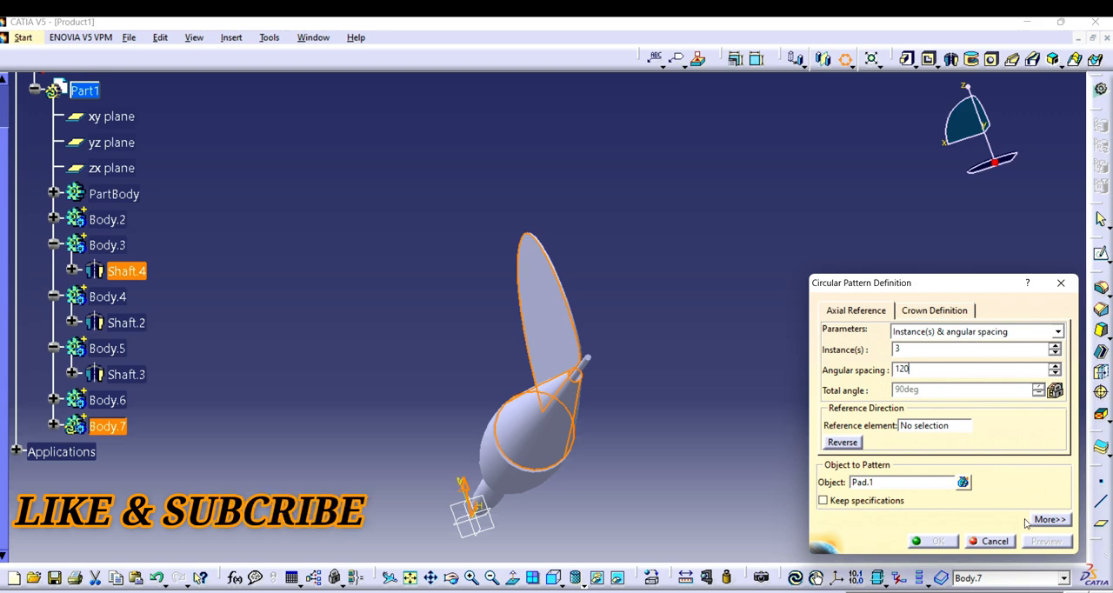
{"action": "left_click", "coordinate": [928, 428]}
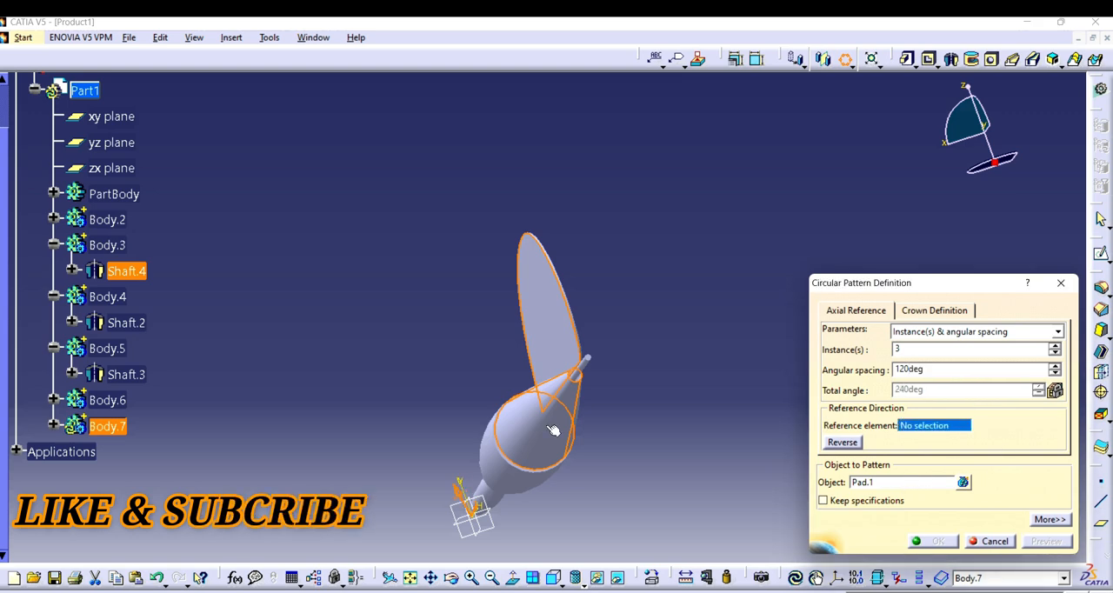
{"action": "left_click", "coordinate": [895, 485]}
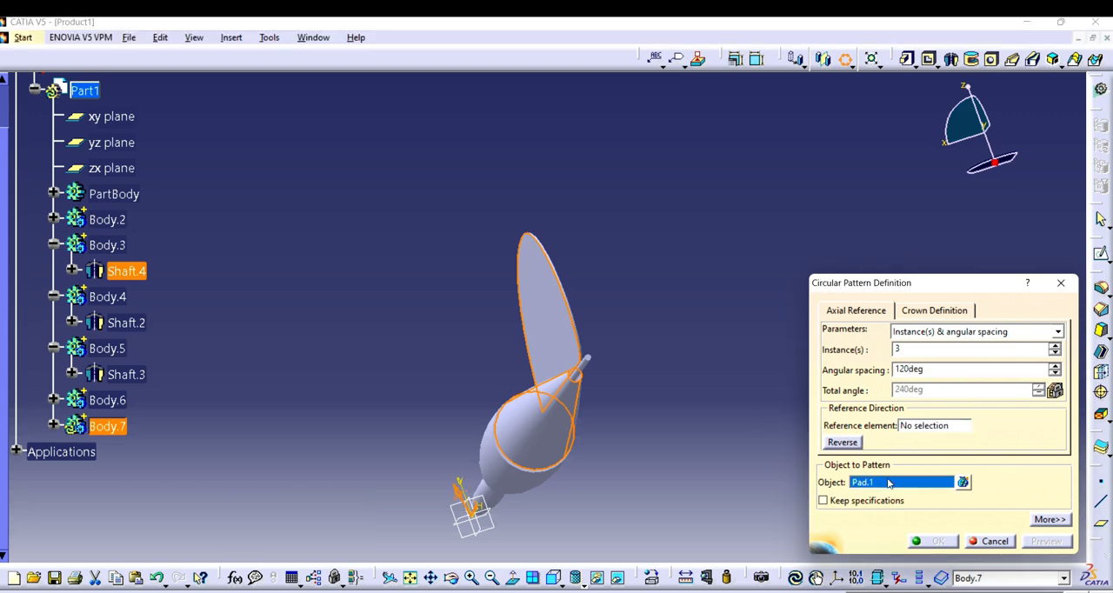
{"action": "left_click", "coordinate": [551, 279]}
{"action": "left_click", "coordinate": [1061, 282]}
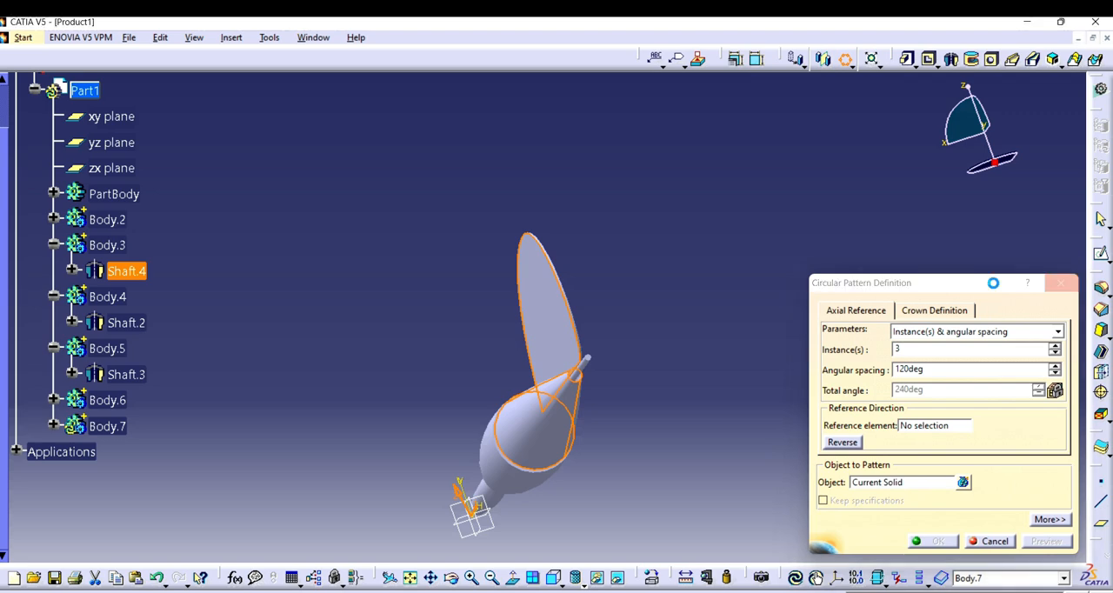
{"action": "left_click", "coordinate": [847, 59]}
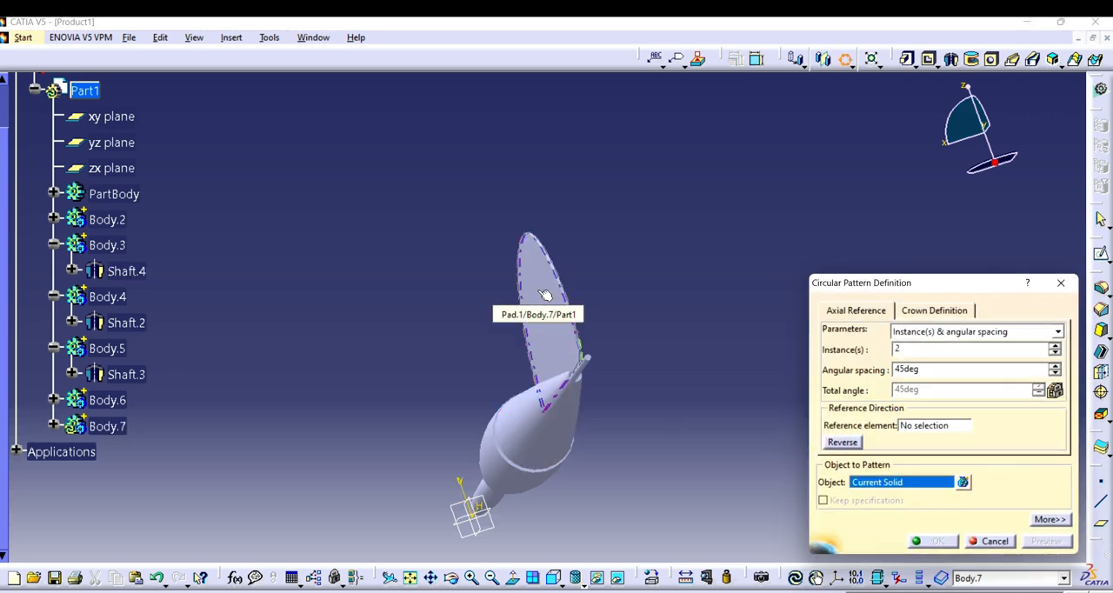
{"action": "left_click", "coordinate": [956, 426]}
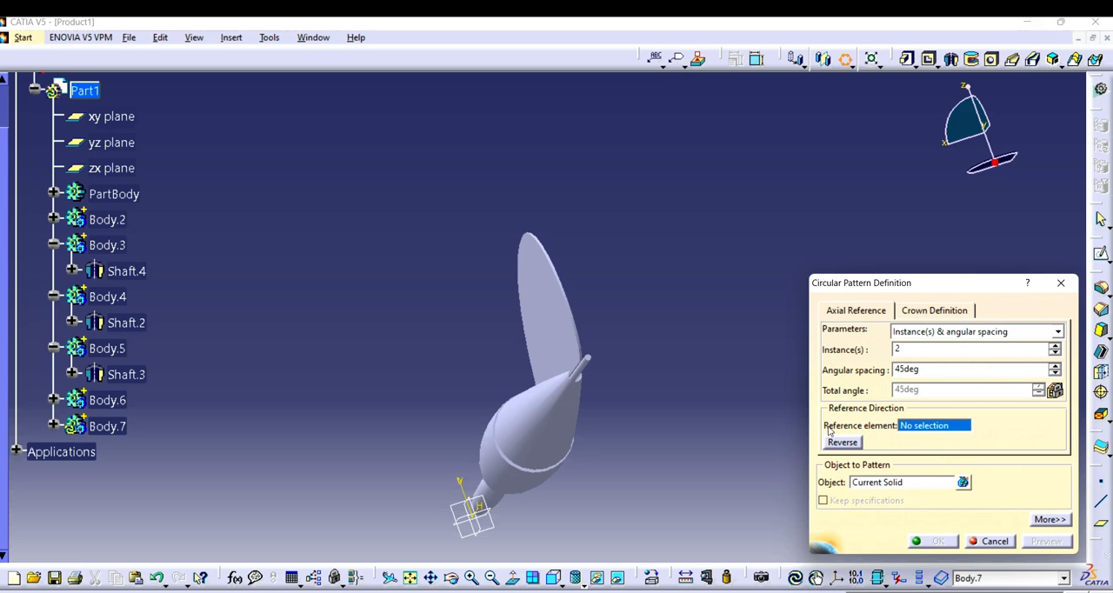
{"action": "left_click", "coordinate": [560, 405]}
{"action": "left_click", "coordinate": [912, 483]}
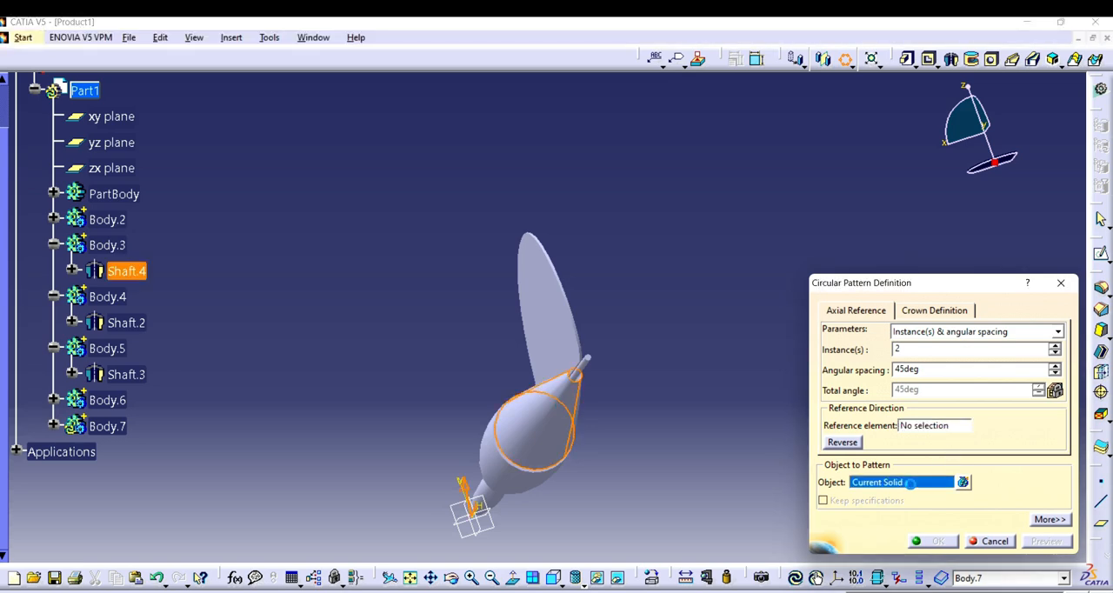
{"action": "left_click", "coordinate": [554, 304]}
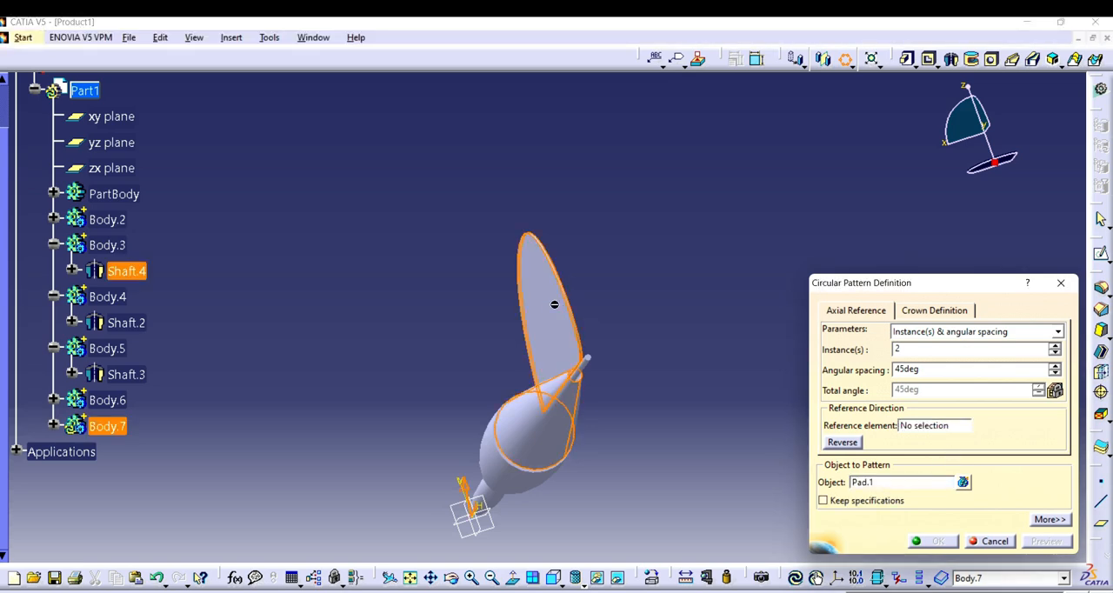
{"action": "left_click", "coordinate": [924, 425]}
{"action": "left_click", "coordinate": [1060, 282]}
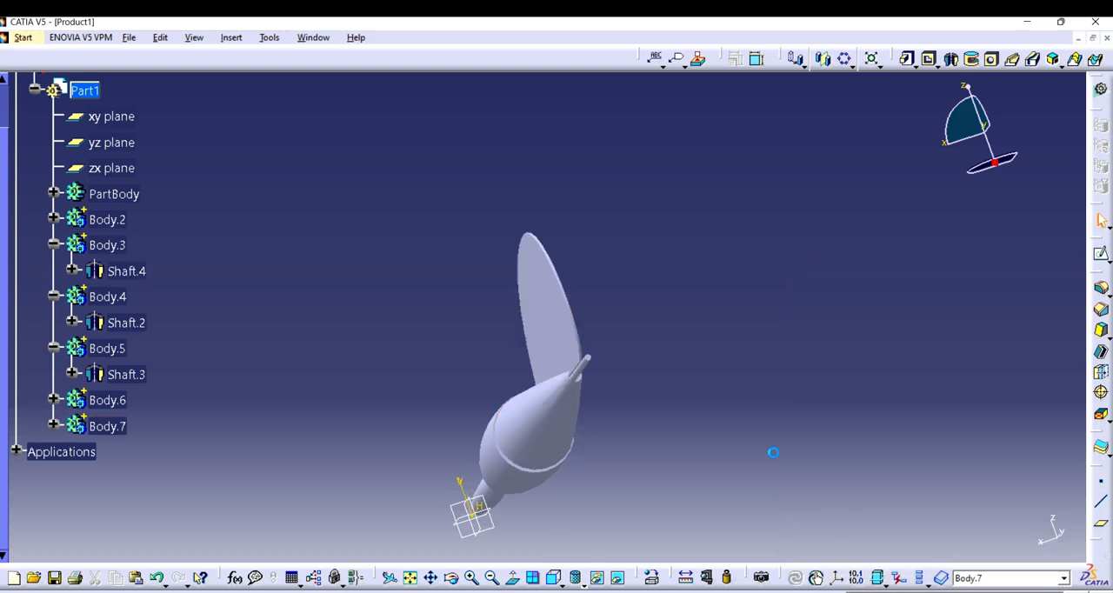
Step: Circular-pattern the fin around the Y axis with 3 instances and an angular spacing of 120 degrees
{"action": "left_click", "coordinate": [453, 579]}
{"action": "left_click_drag", "start_coordinate": [525, 343], "coordinate": [591, 339]}
{"action": "left_click", "coordinate": [845, 59]}
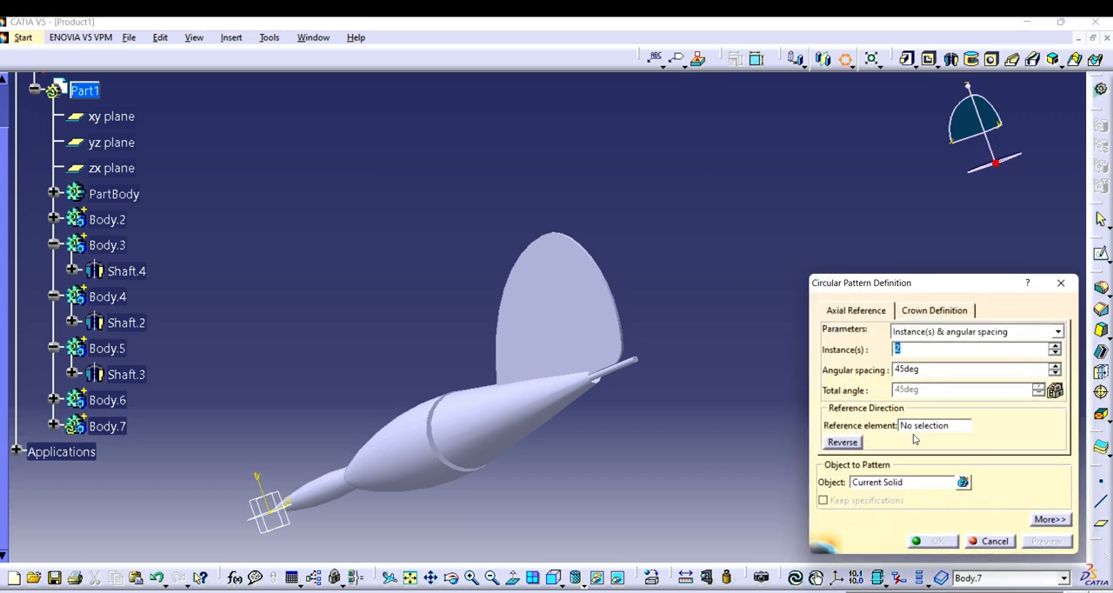
{"action": "left_click", "coordinate": [914, 484]}
{"action": "left_click", "coordinate": [927, 427]}
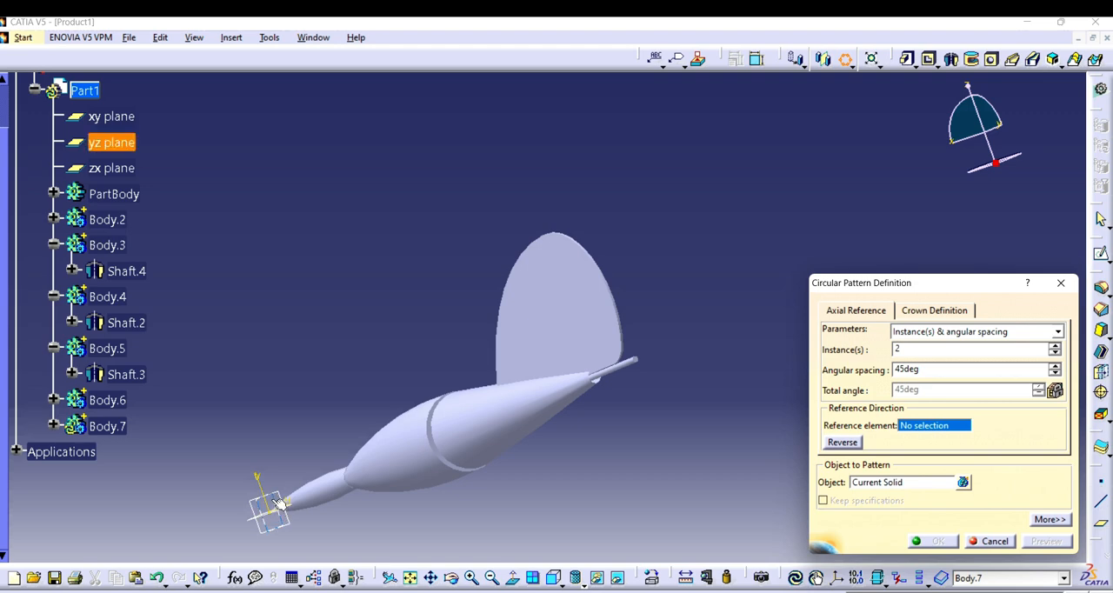
{"action": "right_click", "coordinate": [927, 428]}
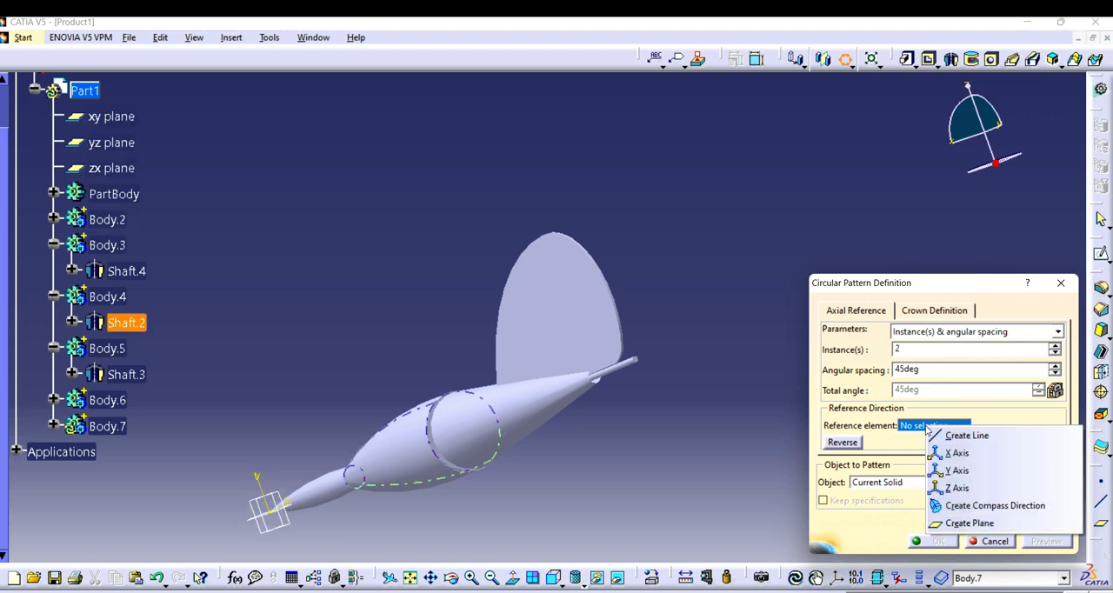
{"action": "left_click", "coordinate": [971, 477]}
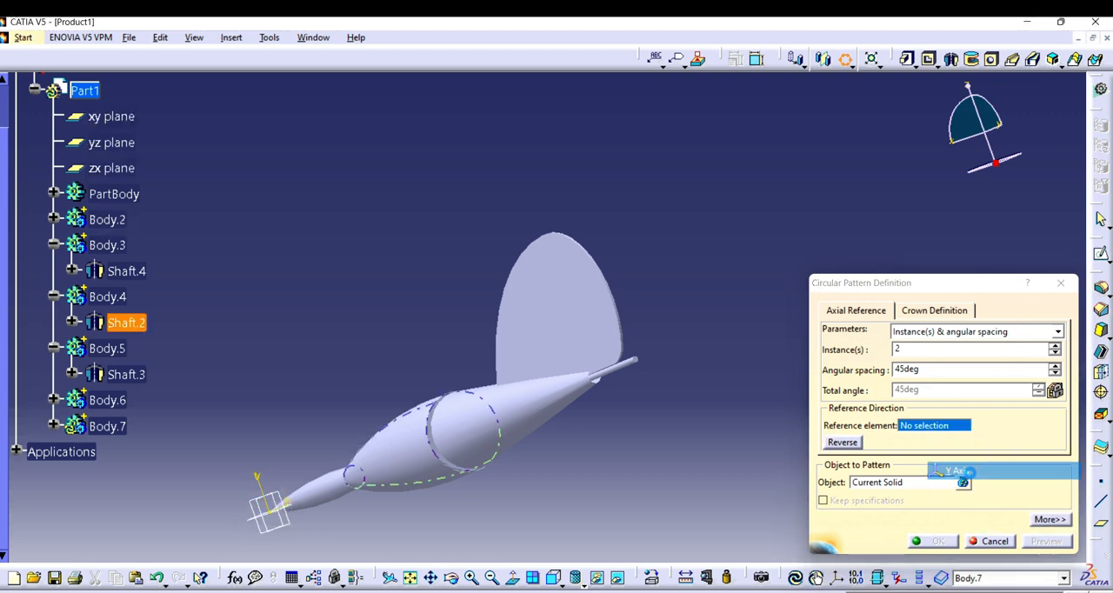
{"action": "left_click", "coordinate": [1054, 346]}
{"action": "double_click", "coordinate": [931, 369]}
{"action": "type", "text": "120"}
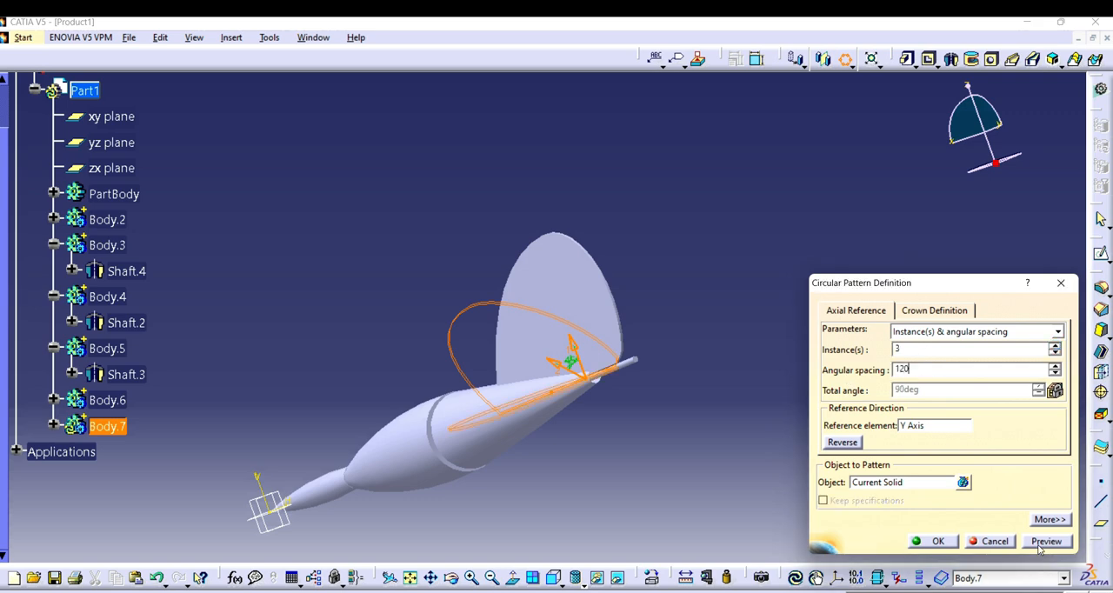
{"action": "left_click", "coordinate": [1039, 544]}
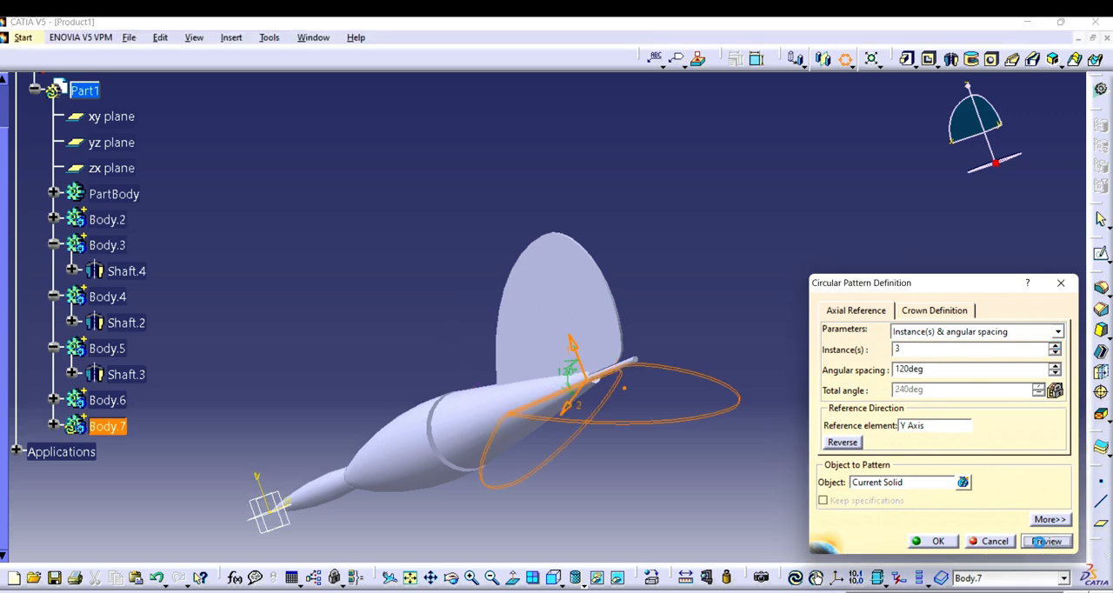
{"action": "left_click", "coordinate": [938, 541]}
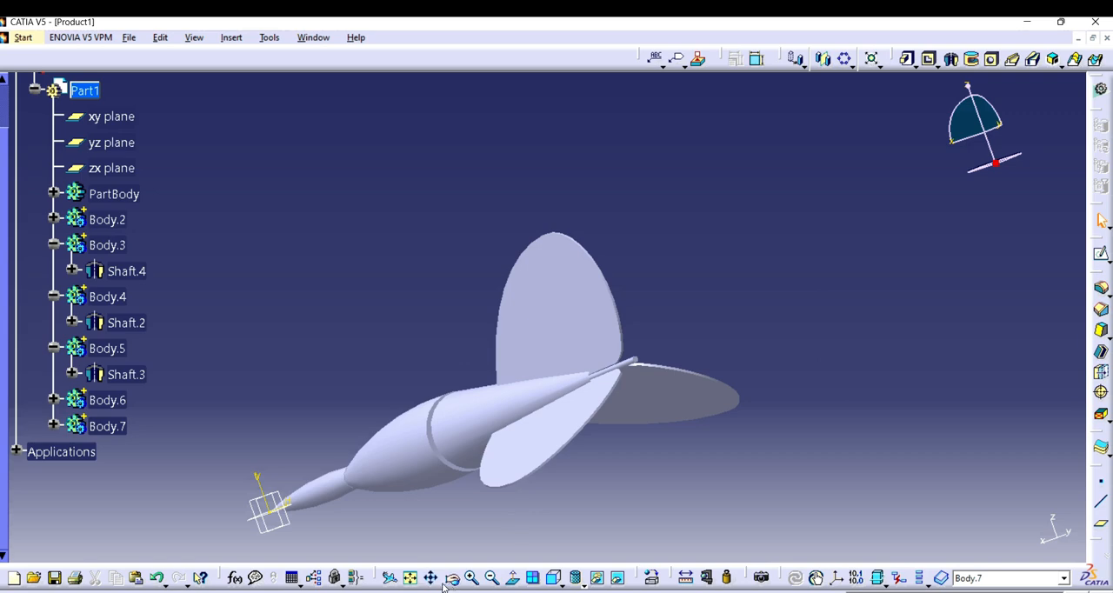
Step: Apply the DS Light Blue painting material to the slender tip section (PartBody) of the dart
{"action": "left_click", "coordinate": [412, 580]}
{"action": "left_click", "coordinate": [453, 580]}
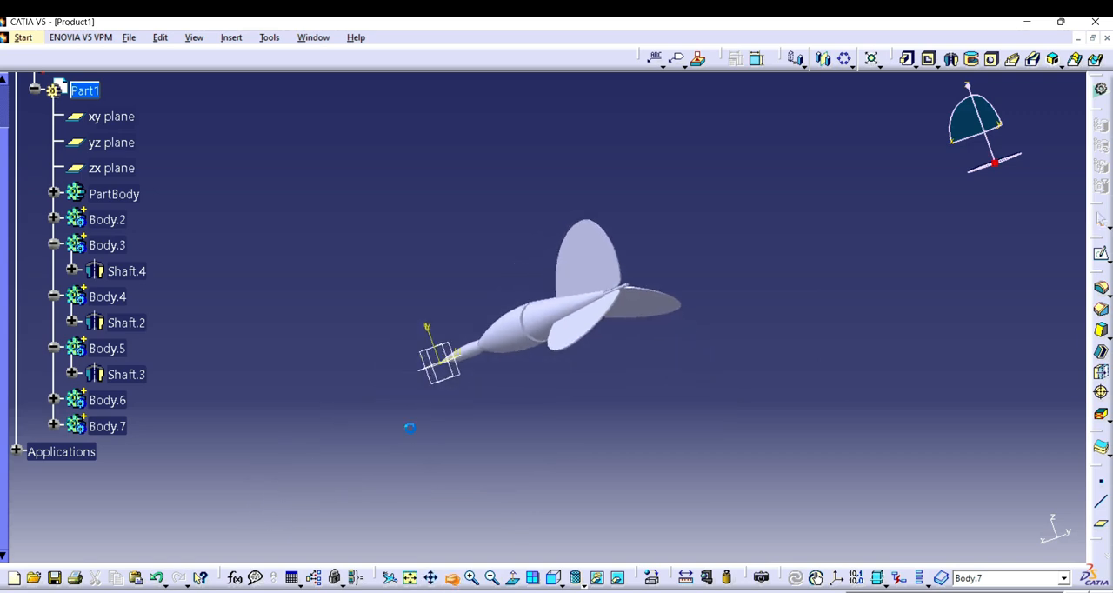
{"action": "left_click_drag", "start_coordinate": [403, 418], "coordinate": [520, 470]}
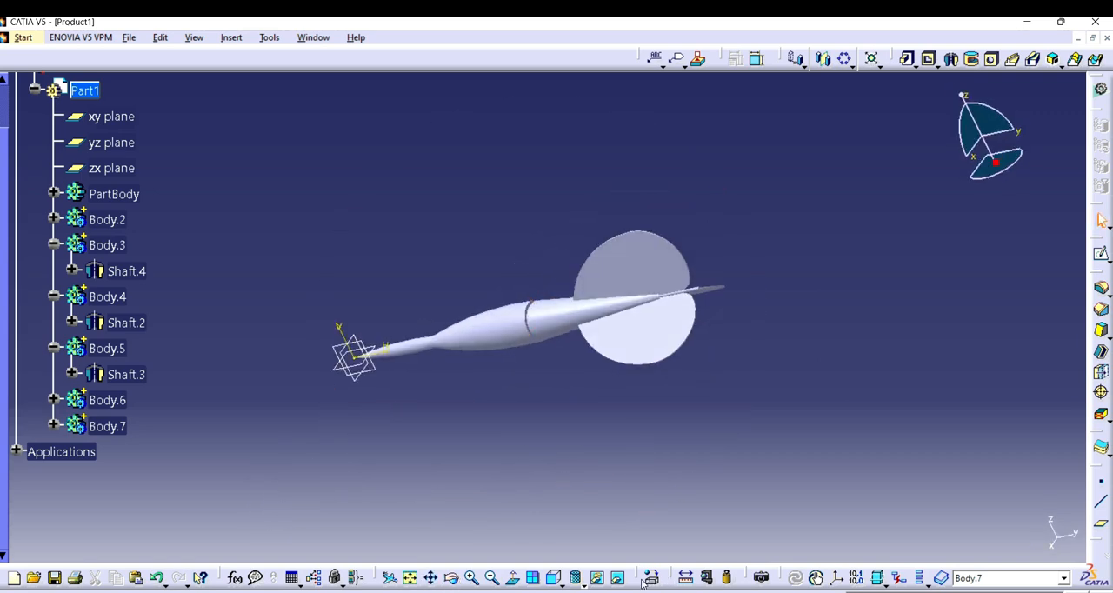
{"action": "left_click", "coordinate": [652, 577]}
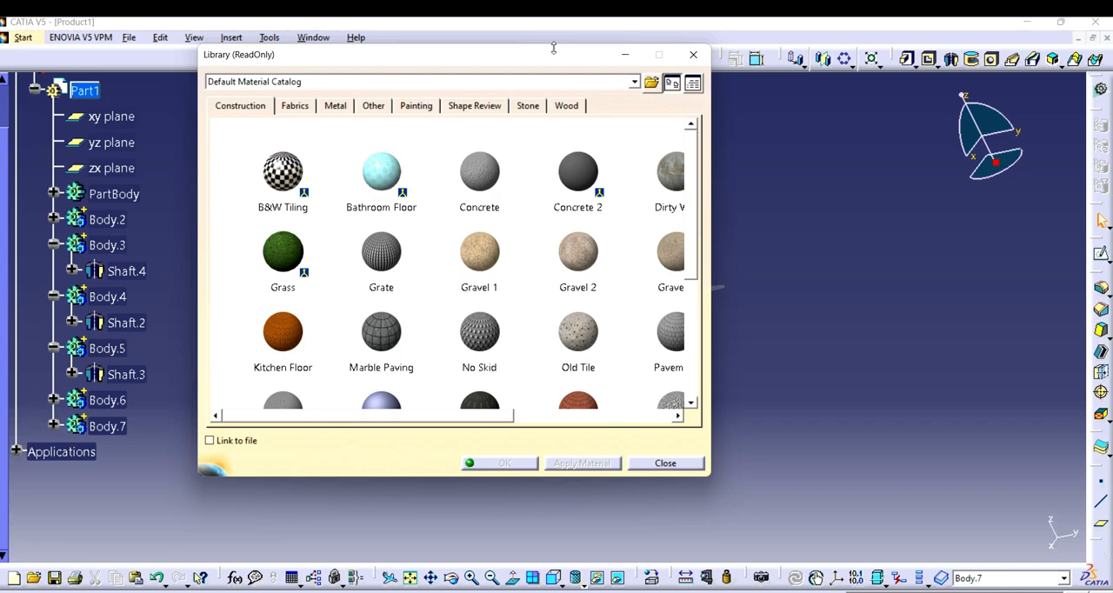
{"action": "left_click_drag", "start_coordinate": [543, 55], "coordinate": [855, 72]}
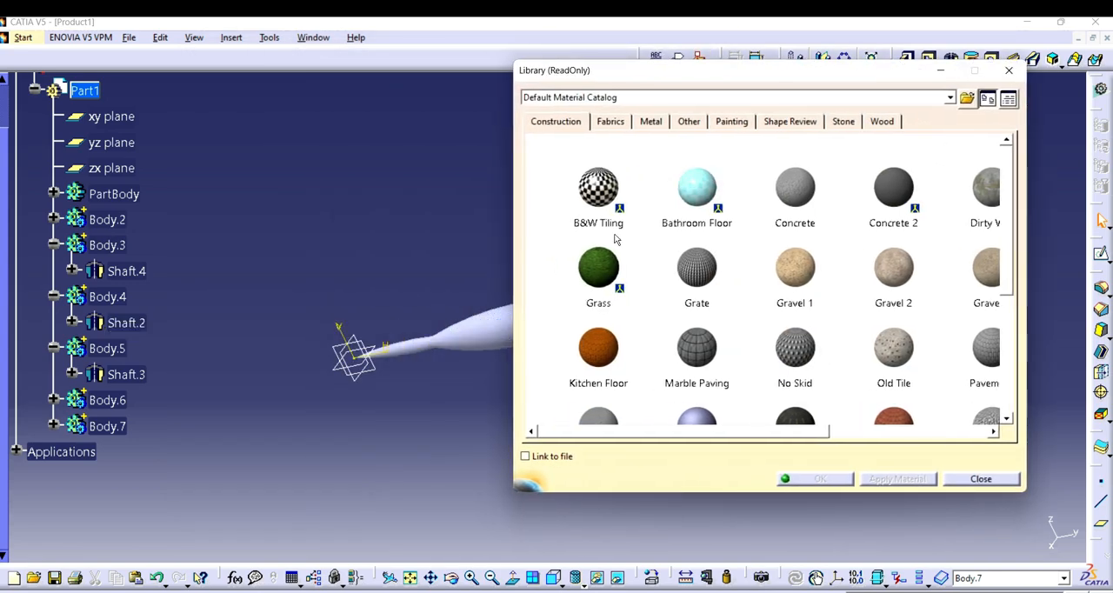
{"action": "left_click", "coordinate": [611, 121]}
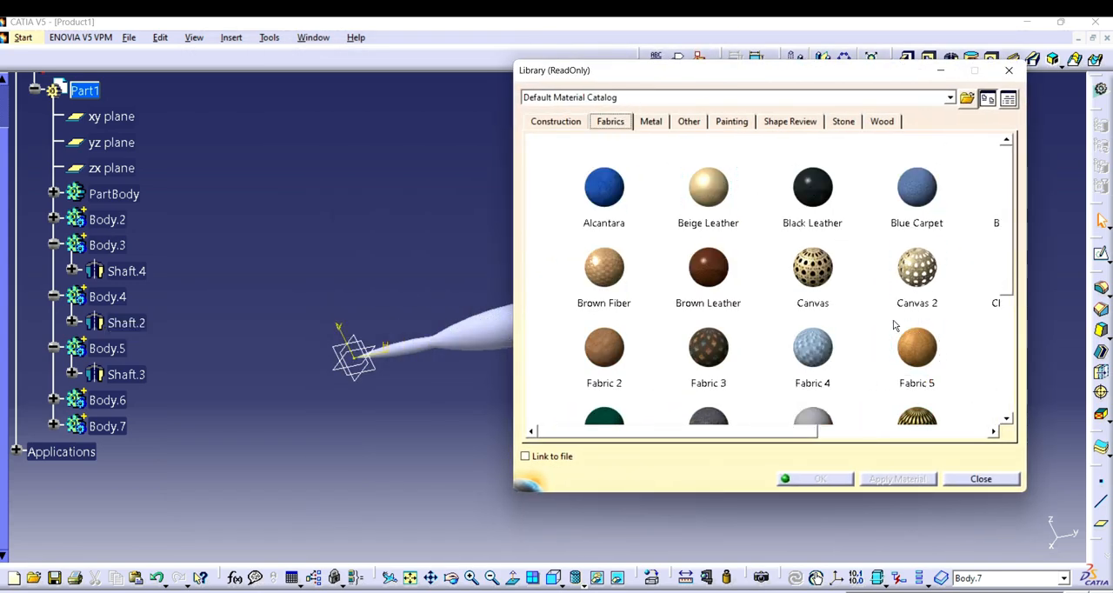
{"action": "left_click", "coordinate": [733, 122]}
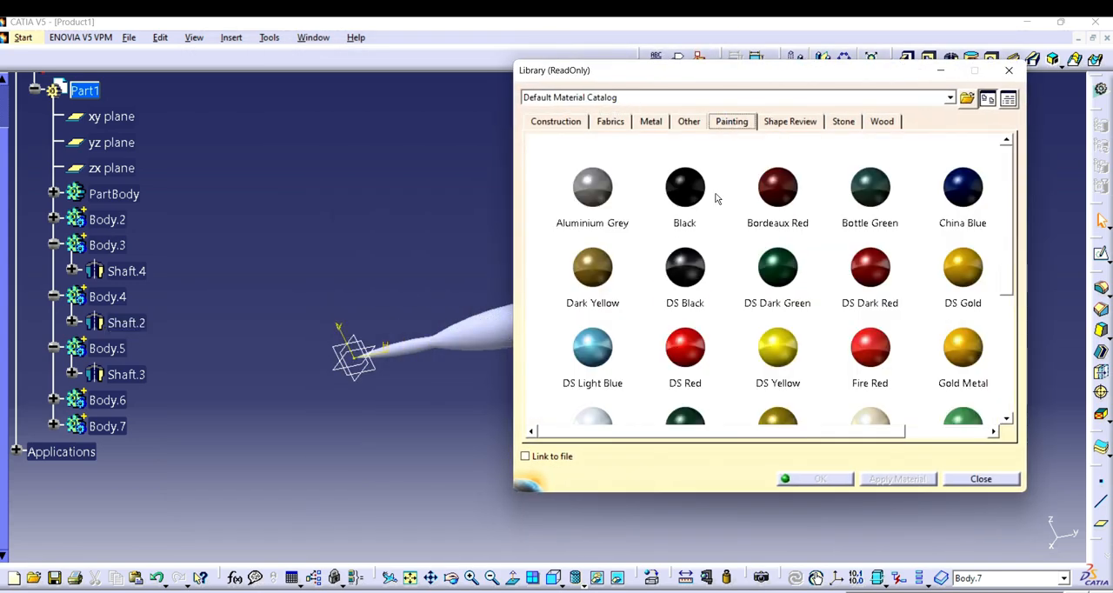
{"action": "left_click", "coordinate": [593, 348]}
{"action": "left_click", "coordinate": [399, 363]}
{"action": "left_click", "coordinate": [900, 478]}
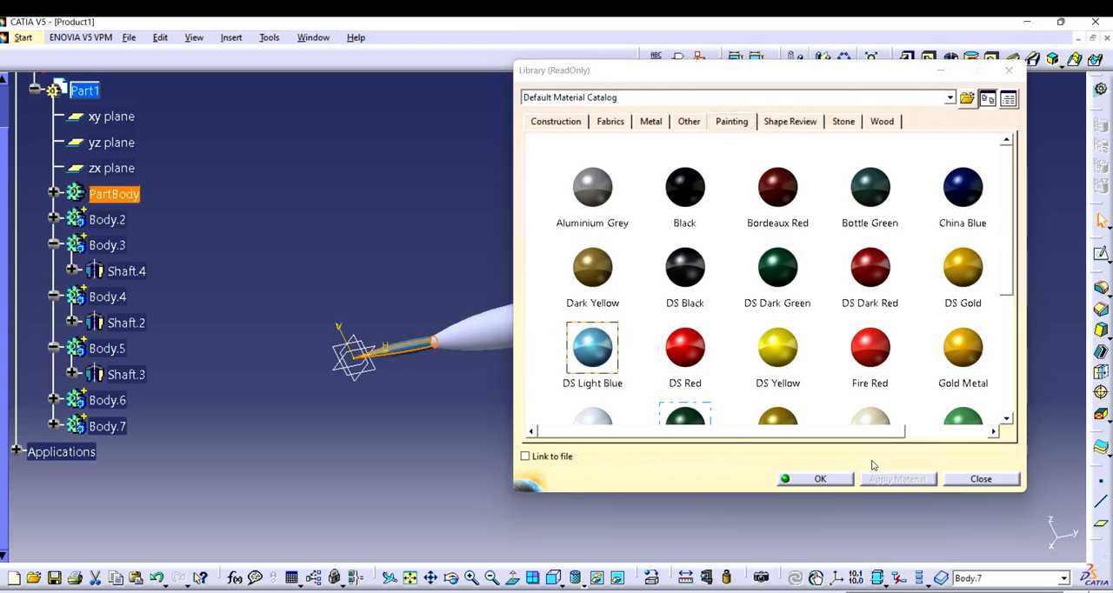
Step: Apply the DS Yellow painting material to the dart's bulged middle section and its tapered rear section
{"action": "left_click_drag", "start_coordinate": [703, 61], "coordinate": [885, 63]}
{"action": "left_click", "coordinate": [867, 261]}
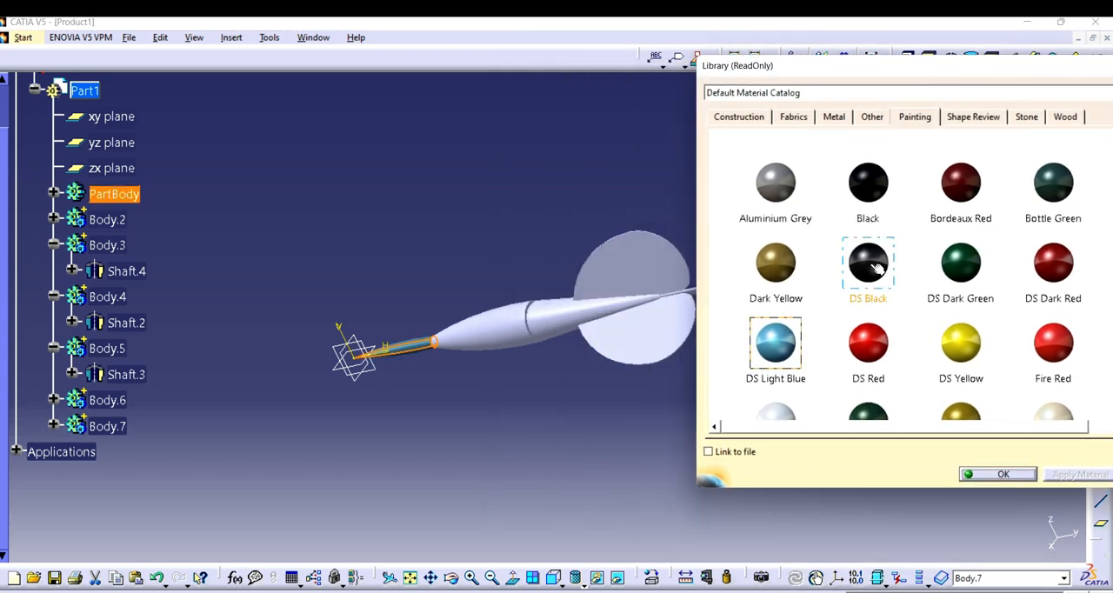
{"action": "left_click", "coordinate": [538, 354]}
{"action": "left_click", "coordinate": [476, 327]}
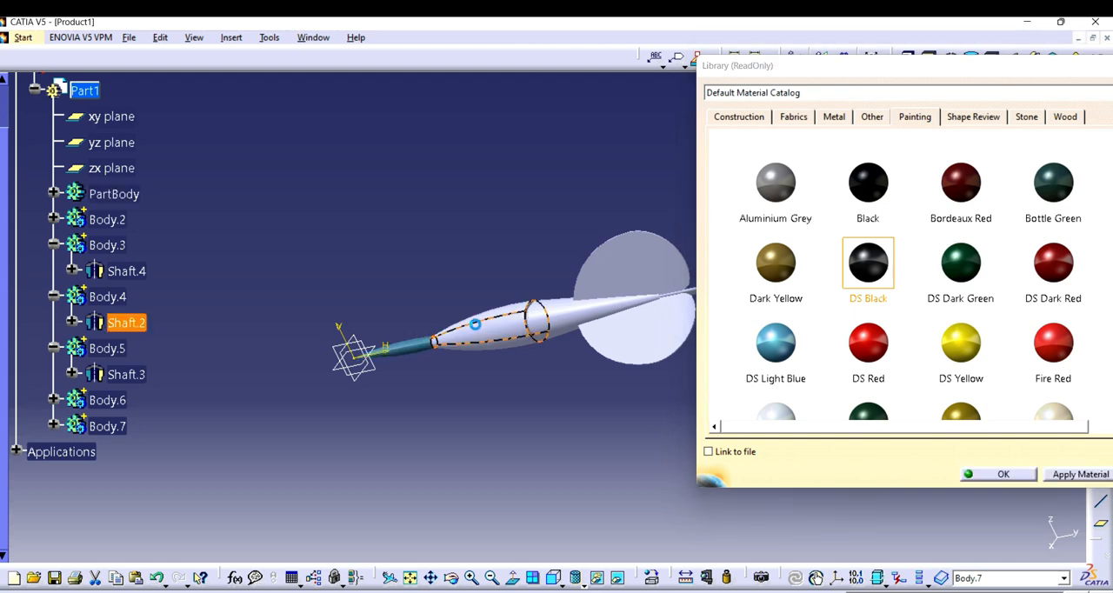
{"action": "left_click", "coordinate": [960, 344]}
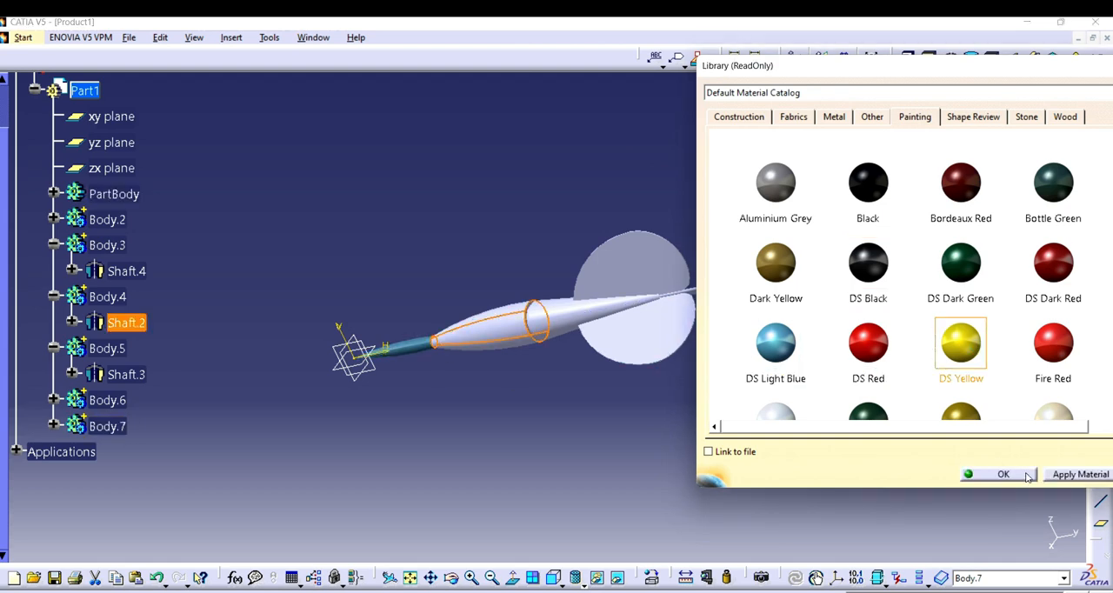
{"action": "left_click", "coordinate": [1078, 474]}
{"action": "left_click", "coordinate": [581, 321]}
{"action": "left_click", "coordinate": [1074, 474]}
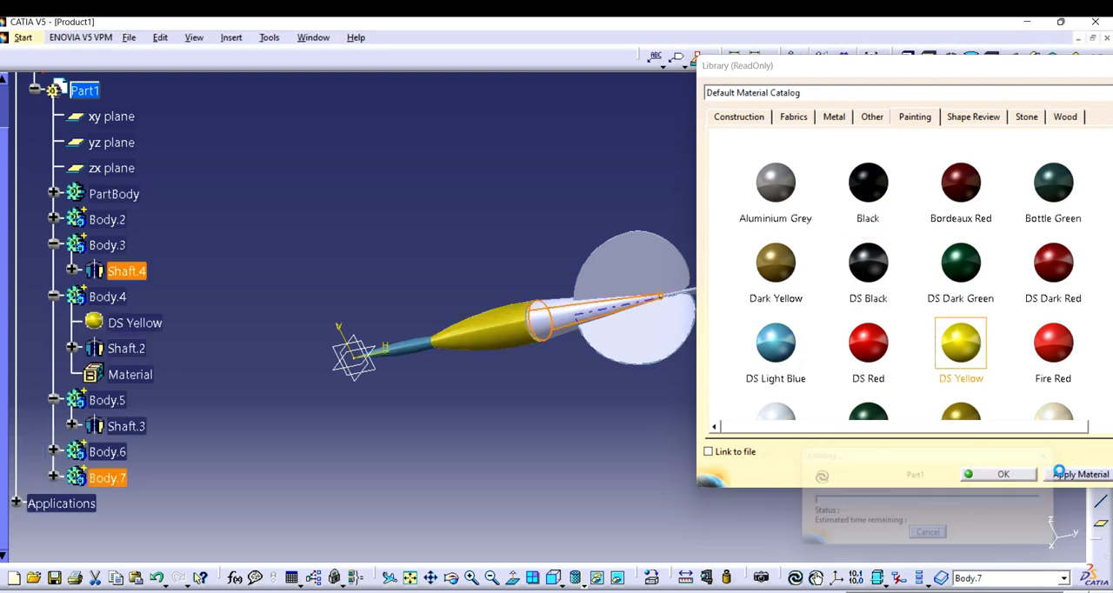
Step: Apply the Fire Red painting material to the tail fins (Body.7)
{"action": "left_click", "coordinate": [1058, 357]}
{"action": "left_click", "coordinate": [1078, 474]}
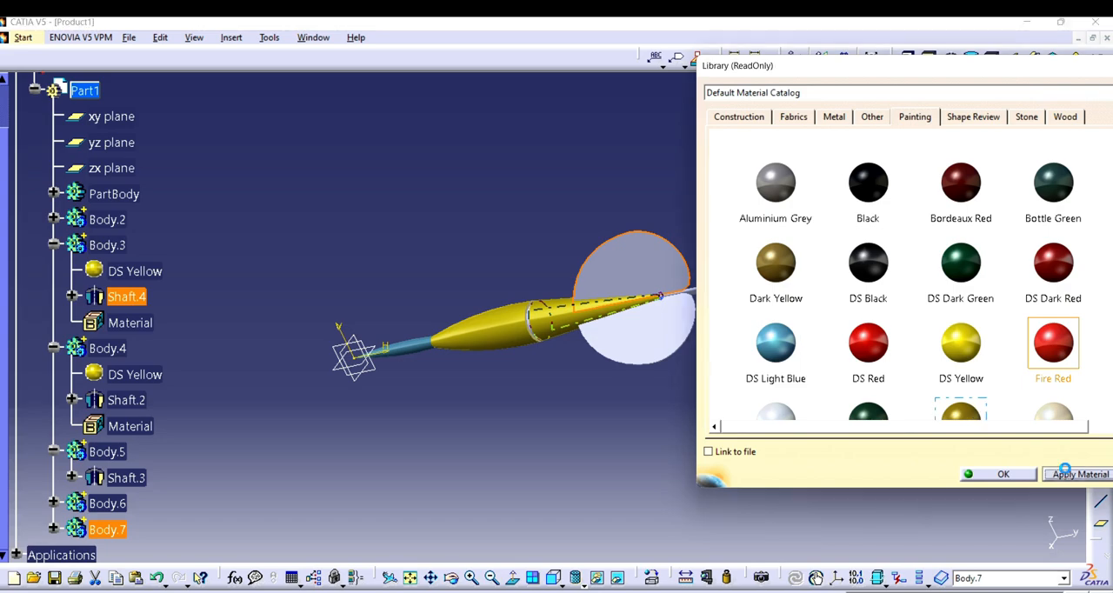
Step: Apply the China Blue painting material to the thin rod at the dart's rear end (Body.6)
{"action": "left_click", "coordinate": [984, 473]}
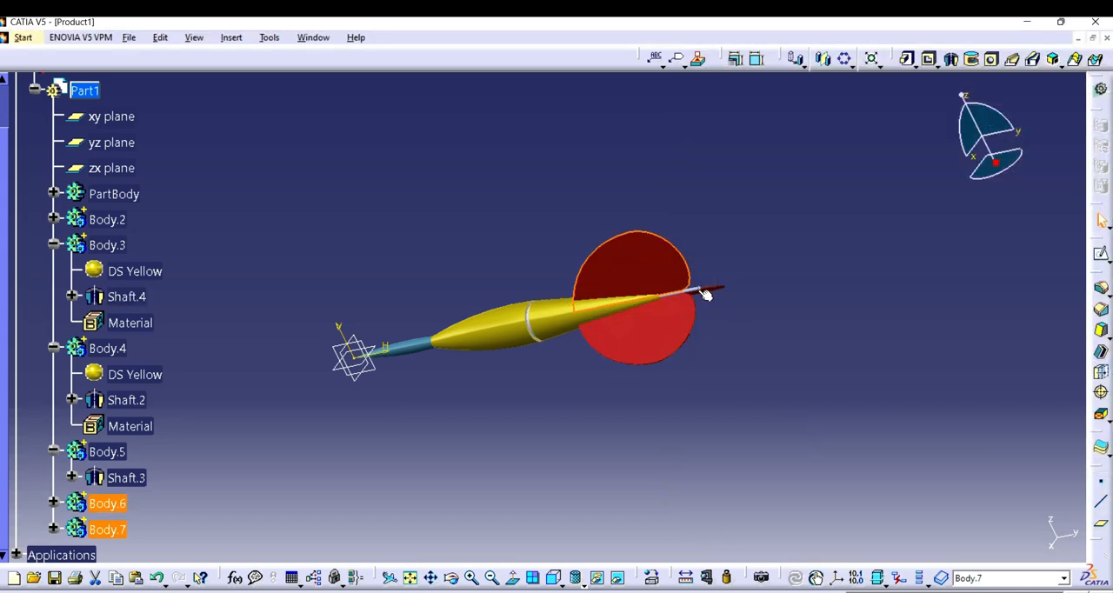
{"action": "left_click", "coordinate": [705, 294]}
{"action": "left_click", "coordinate": [653, 577]}
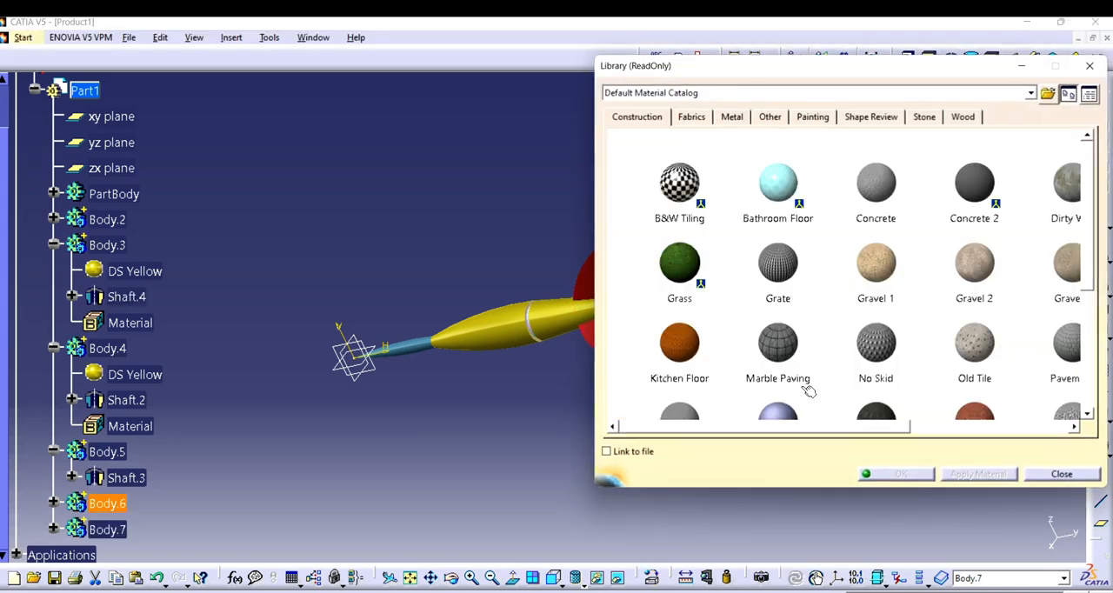
{"action": "left_click", "coordinate": [813, 116]}
{"action": "left_click", "coordinate": [854, 346]}
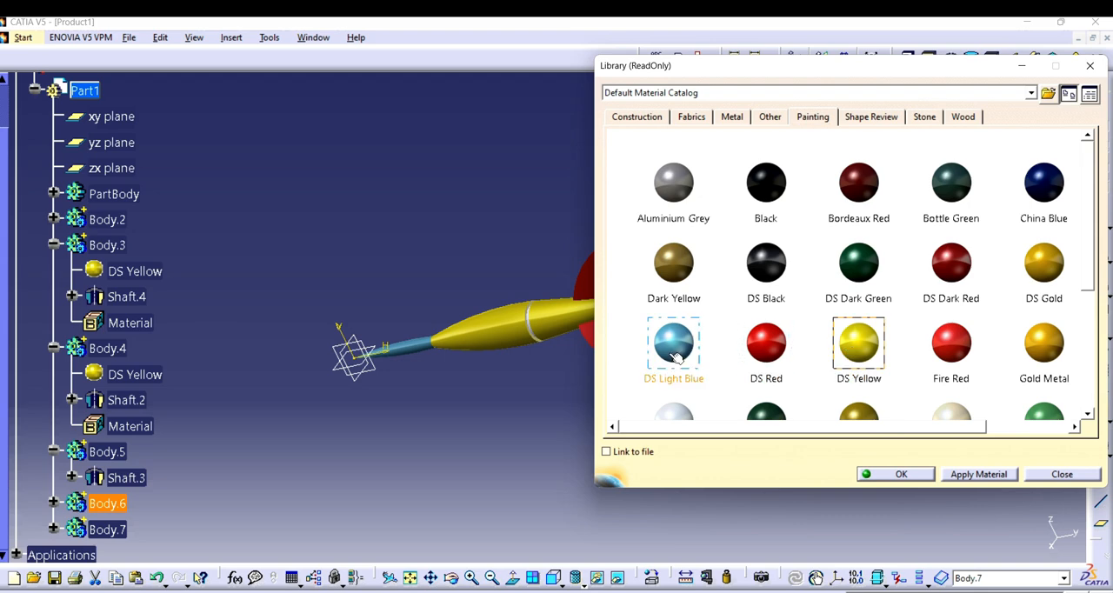
{"action": "left_click", "coordinate": [1040, 187]}
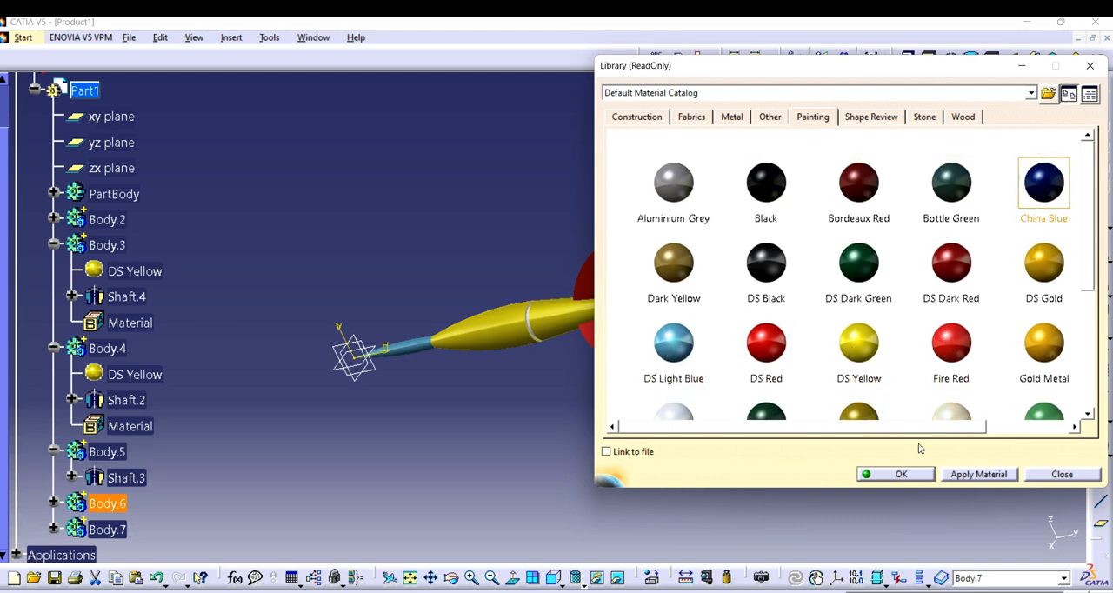
{"action": "left_click", "coordinate": [979, 475]}
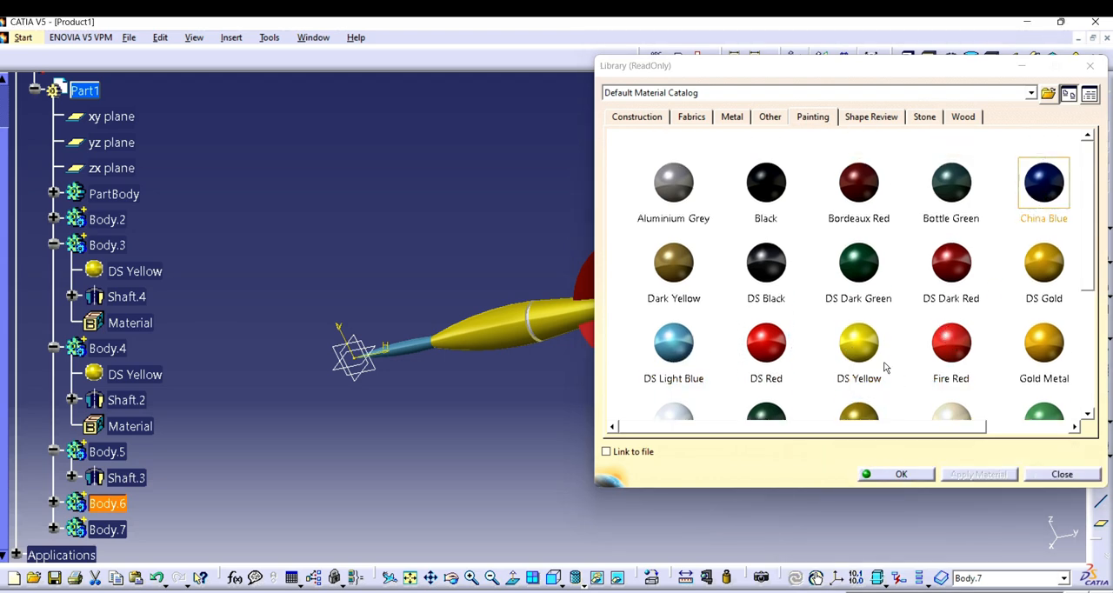
Step: Try the DS Light Blue painting material on the tail fins (Body.7)
{"action": "left_click", "coordinate": [673, 343]}
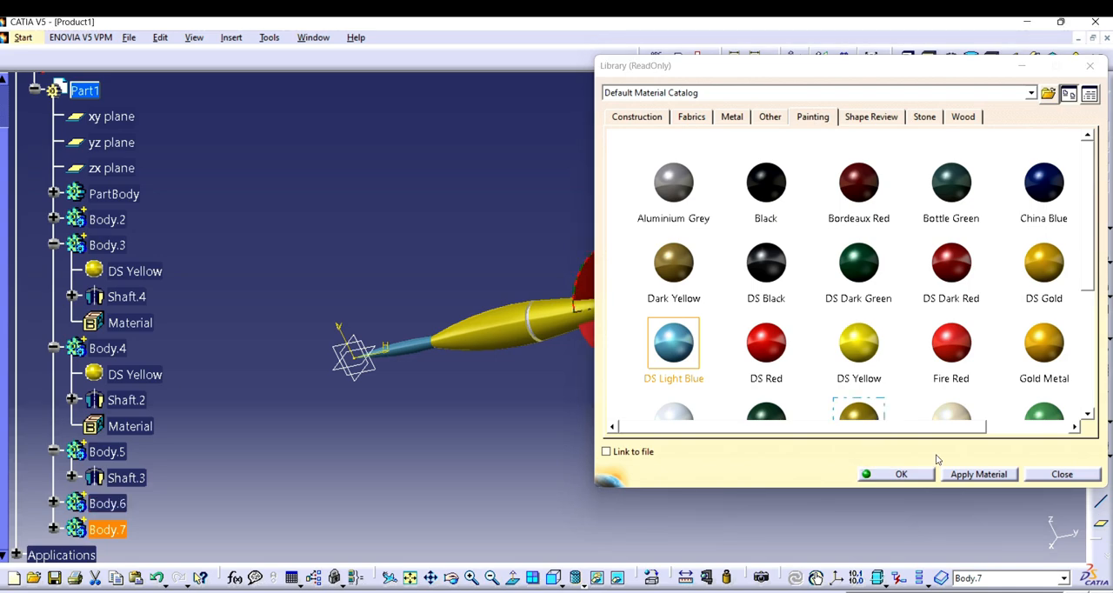
{"action": "left_click", "coordinate": [900, 473]}
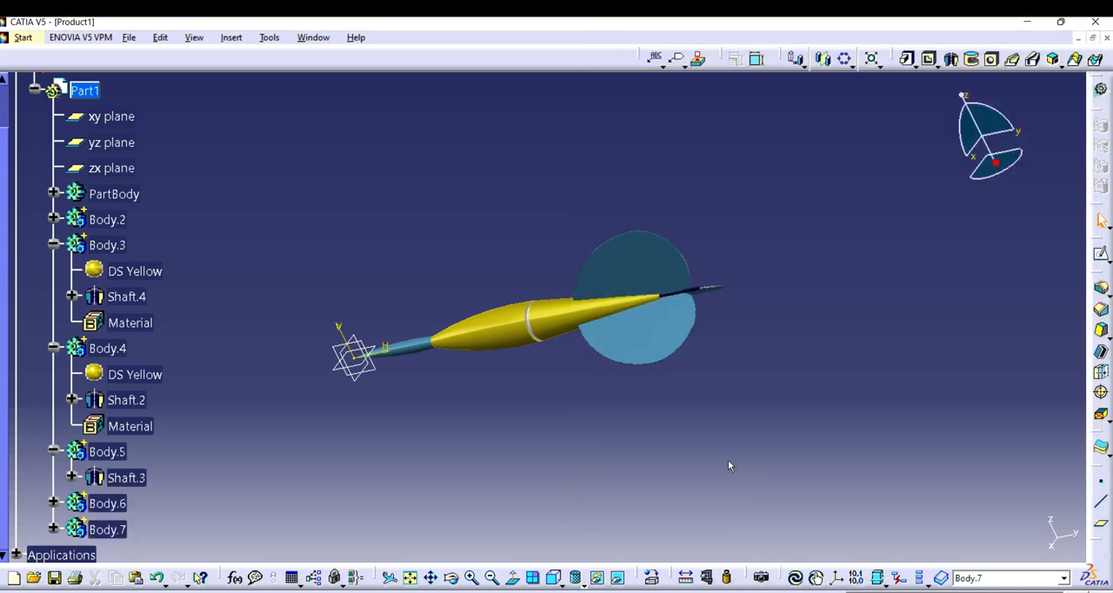
Step: Restore the Fire Red painting material on the tail fins (Body.7)
{"action": "left_click", "coordinate": [638, 258]}
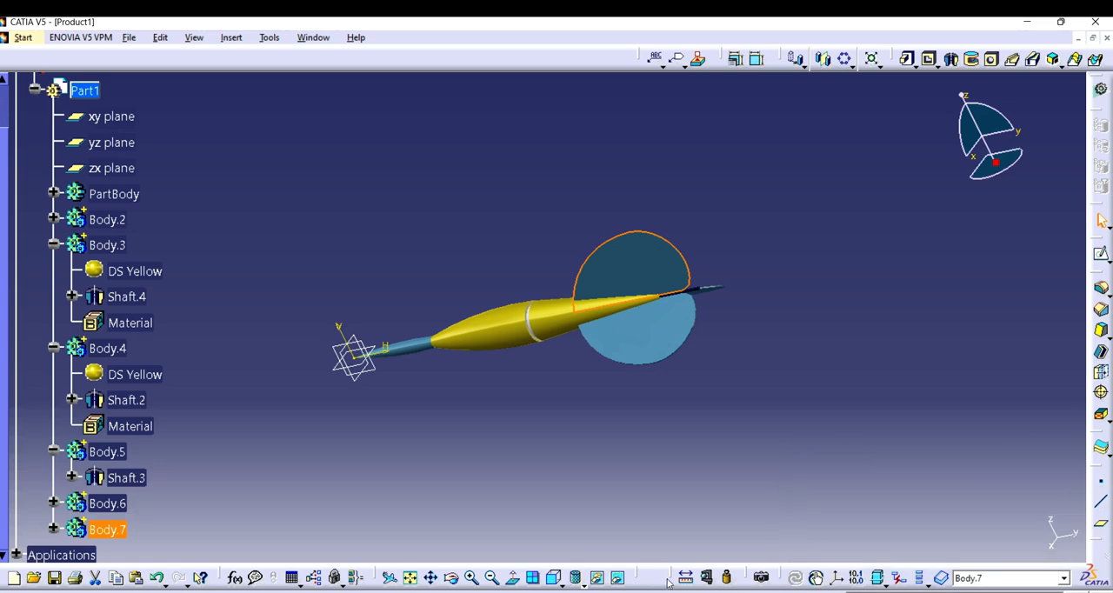
{"action": "left_click", "coordinate": [654, 578]}
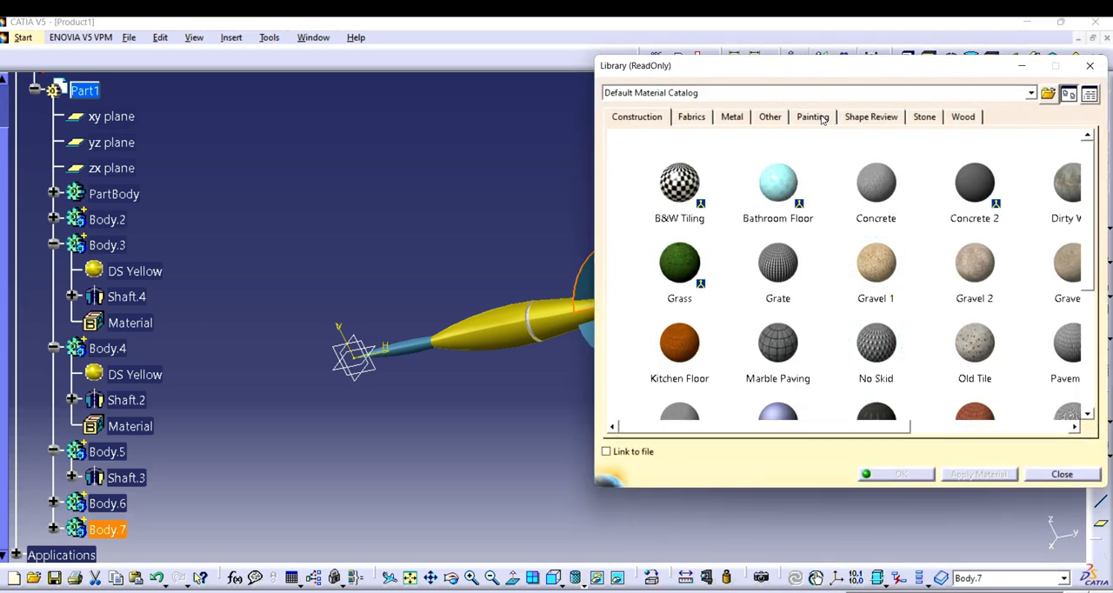
{"action": "left_click", "coordinate": [817, 117]}
{"action": "left_click", "coordinate": [765, 263]}
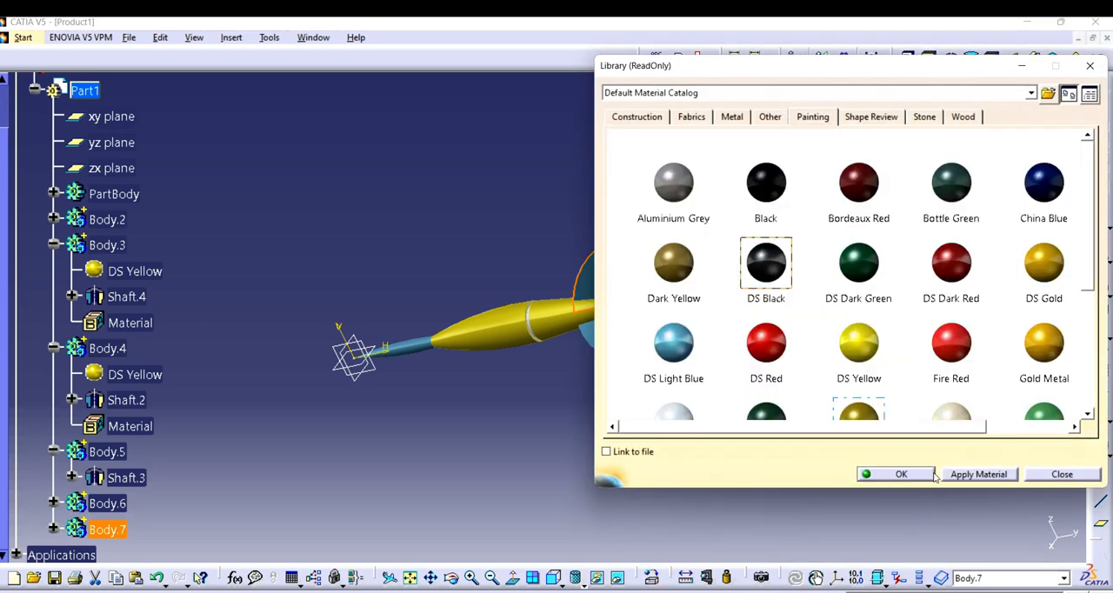
{"action": "left_click", "coordinate": [767, 344]}
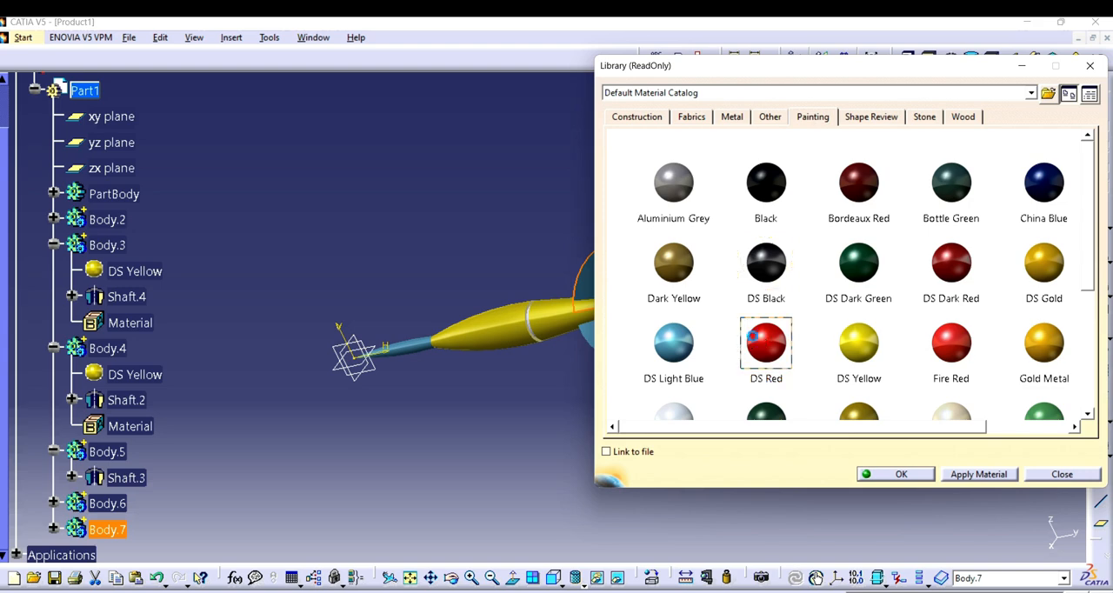
{"action": "left_click", "coordinate": [952, 338]}
{"action": "left_click", "coordinate": [979, 473]}
{"action": "left_click", "coordinate": [900, 474]}
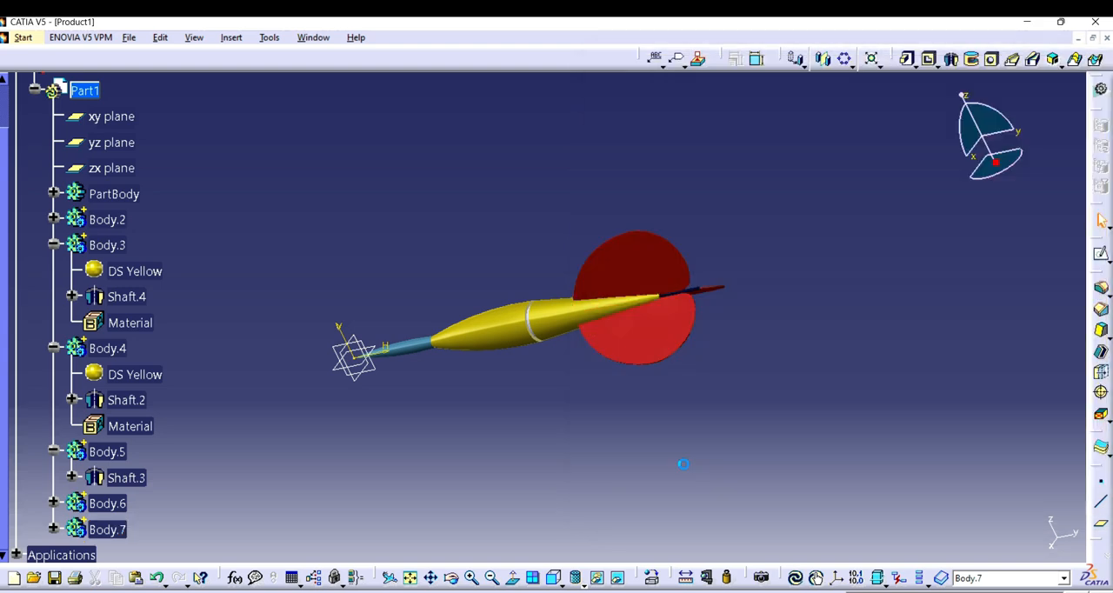
Step: Apply the DS Black painting material to the narrow ring between the two yellow sections (Shaft.3 in Body.5)
{"action": "left_click", "coordinate": [472, 579]}
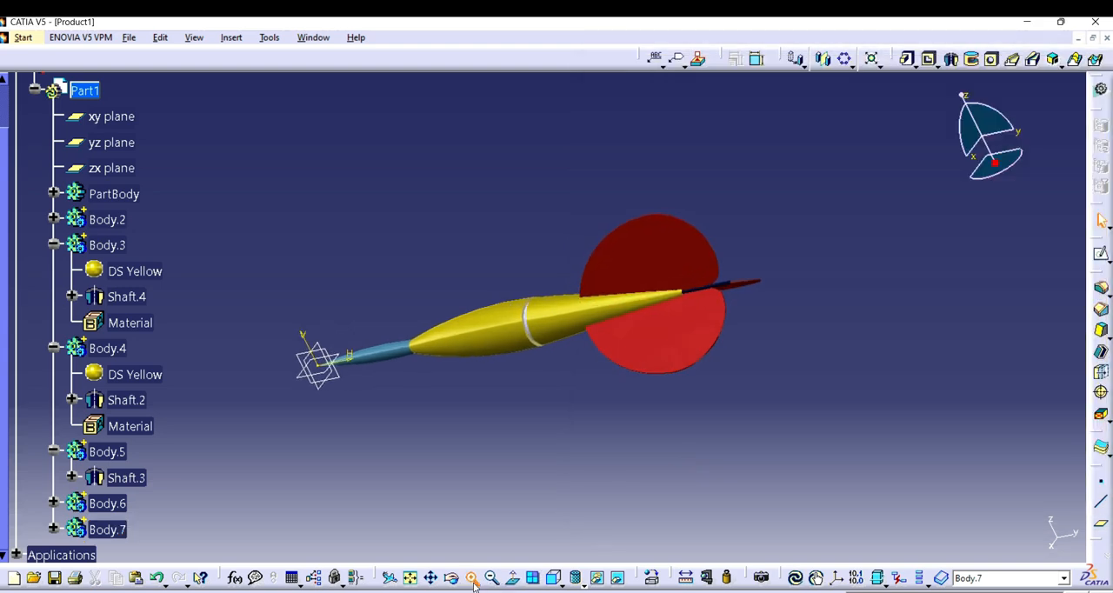
{"action": "left_click", "coordinate": [472, 580]}
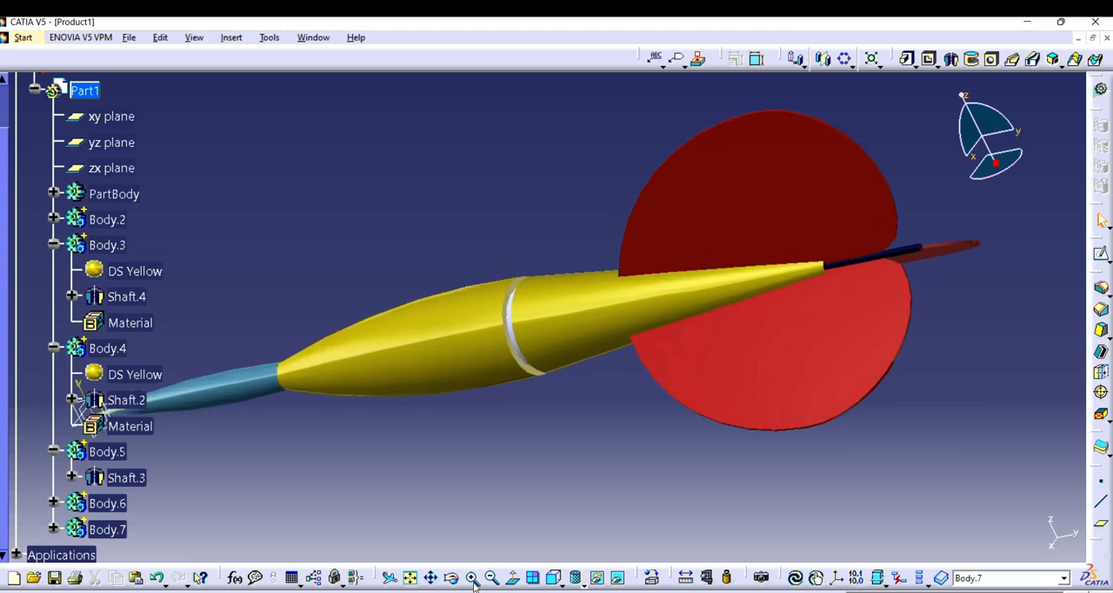
{"action": "left_click", "coordinate": [473, 581]}
{"action": "left_click", "coordinate": [452, 579]}
{"action": "left_click_drag", "start_coordinate": [526, 366], "coordinate": [565, 347]}
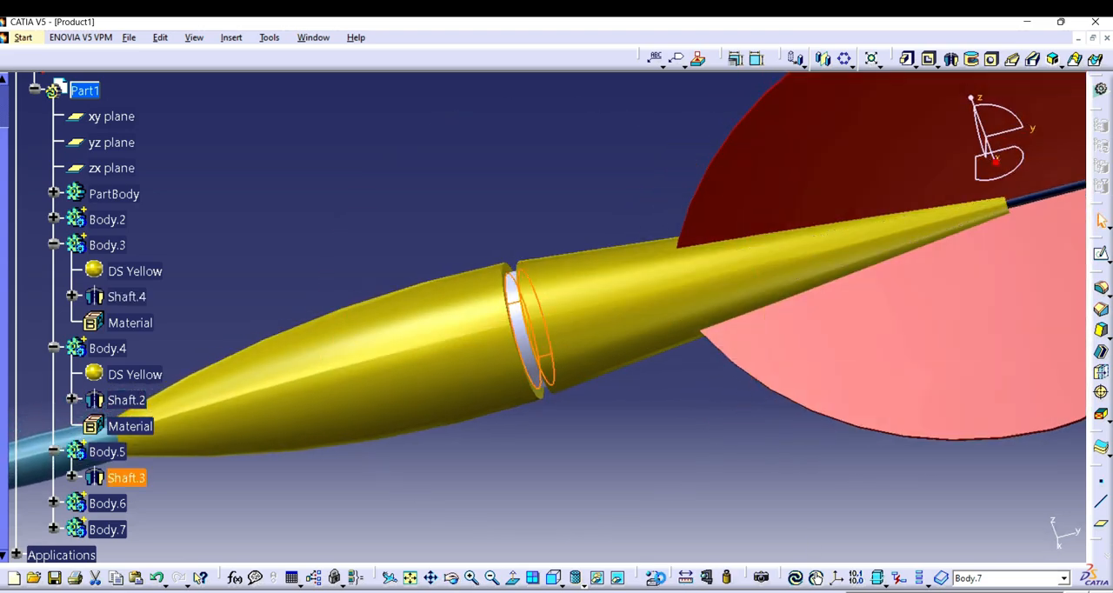
{"action": "left_click", "coordinate": [655, 578]}
{"action": "left_click", "coordinate": [813, 116]}
{"action": "left_click", "coordinate": [766, 263]}
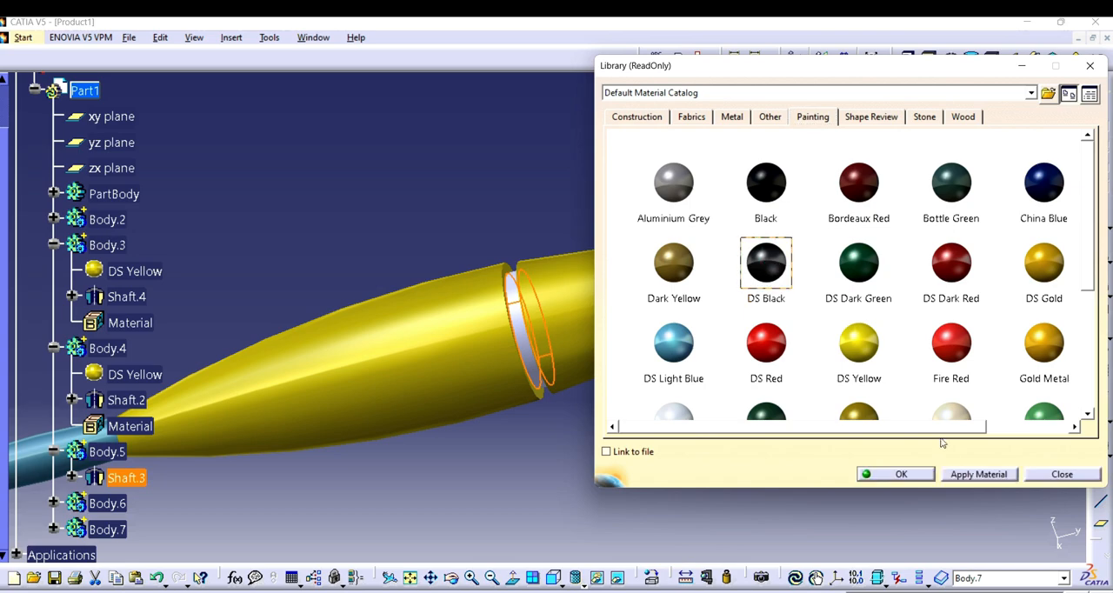
{"action": "left_click", "coordinate": [955, 476]}
{"action": "left_click", "coordinate": [895, 474]}
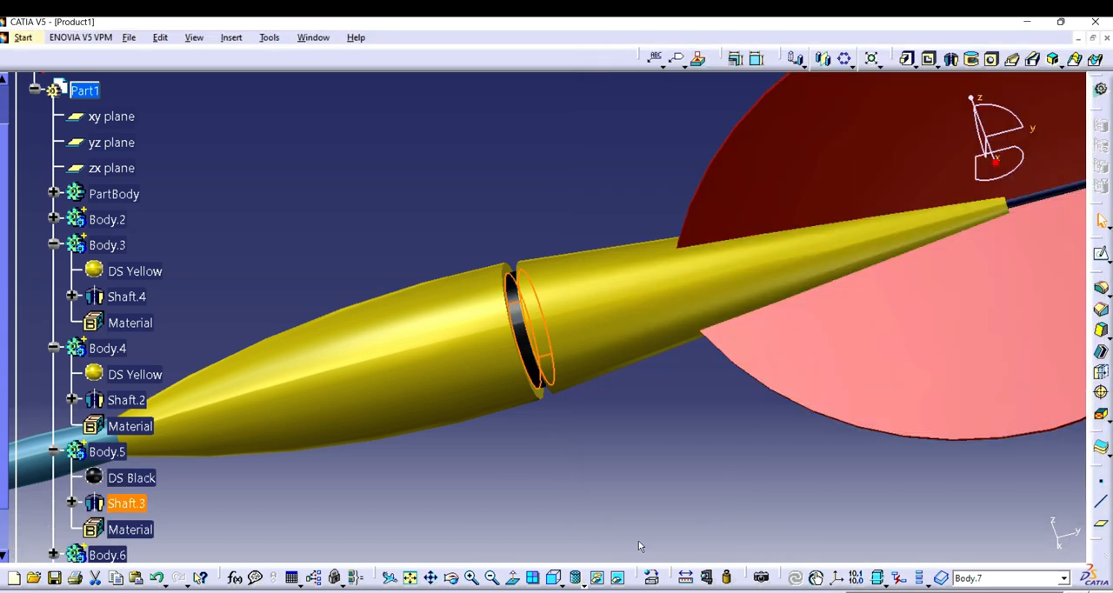
Step: Hide the xy, yz and zx reference planes at the dart's tip
{"action": "left_click", "coordinate": [412, 578]}
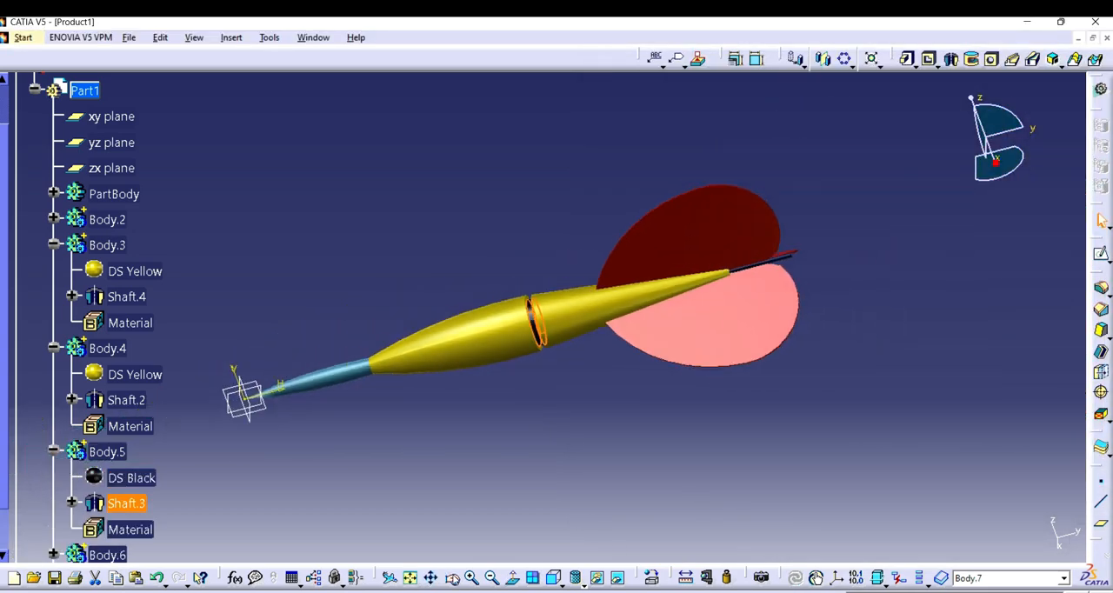
{"action": "left_click", "coordinate": [452, 578]}
{"action": "left_click_drag", "start_coordinate": [453, 443], "coordinate": [614, 432]}
{"action": "left_click_drag", "start_coordinate": [235, 372], "coordinate": [383, 459]}
{"action": "right_click", "coordinate": [366, 459]}
{"action": "left_click", "coordinate": [405, 200]}
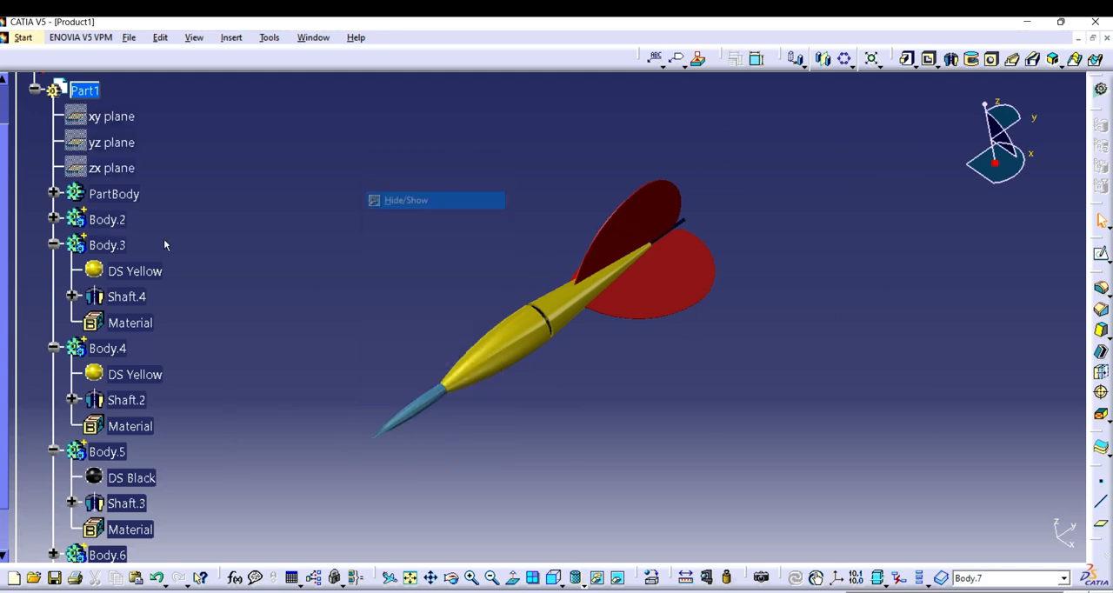
Step: Start a photo render of the whole dart seen from its opposite side, with the tip facing right
{"action": "left_click", "coordinate": [35, 90]}
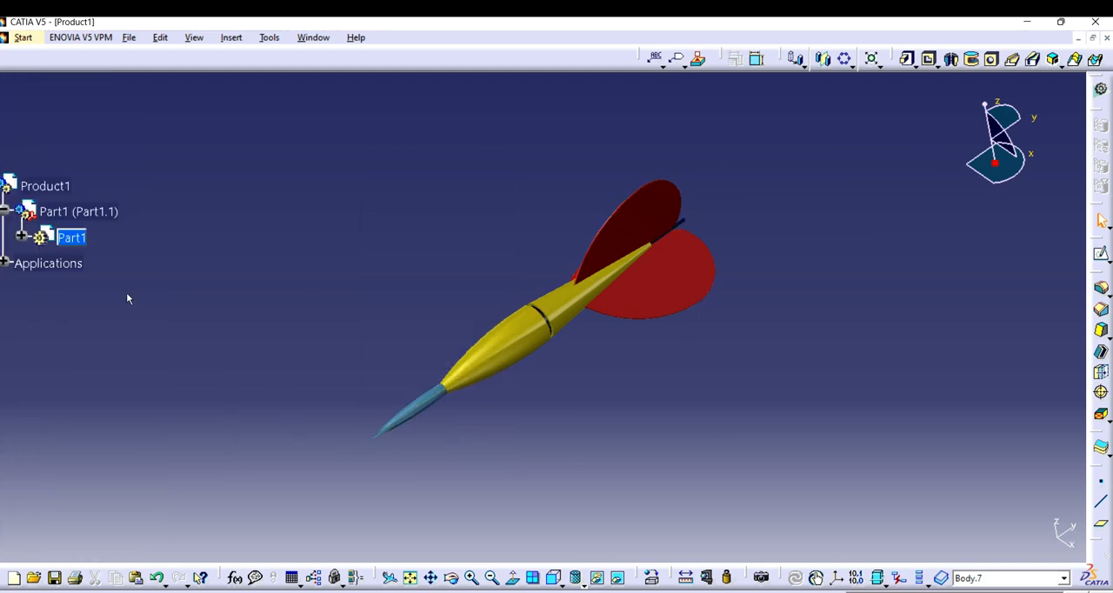
{"action": "left_click", "coordinate": [23, 238]}
{"action": "left_click", "coordinate": [470, 578]}
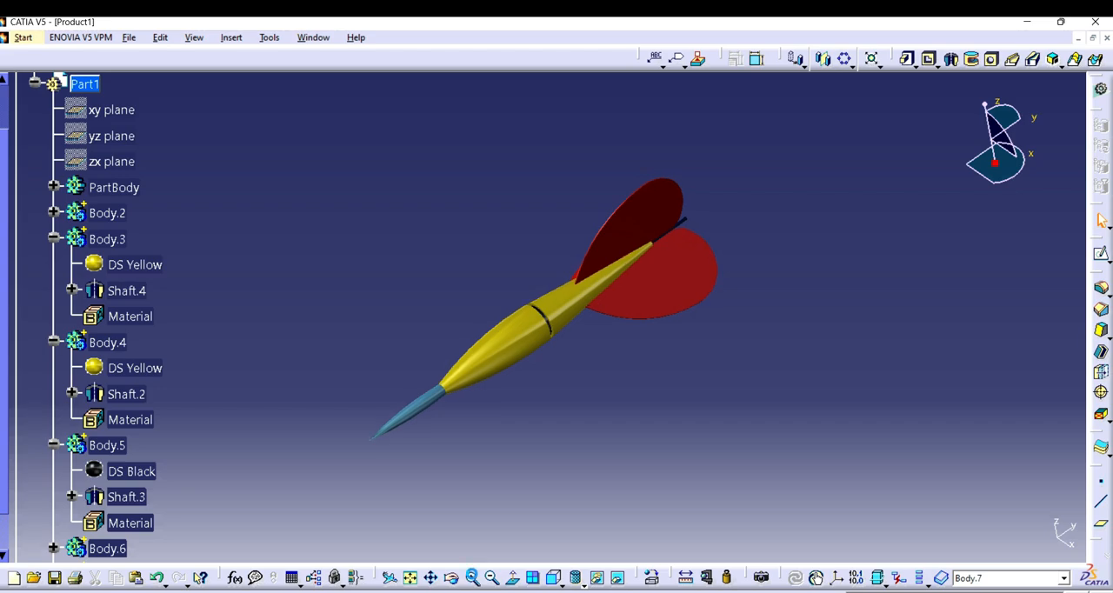
{"action": "middle_click_drag", "start_coordinate": [775, 369], "coordinate": [476, 212]}
{"action": "left_click", "coordinate": [762, 578]}
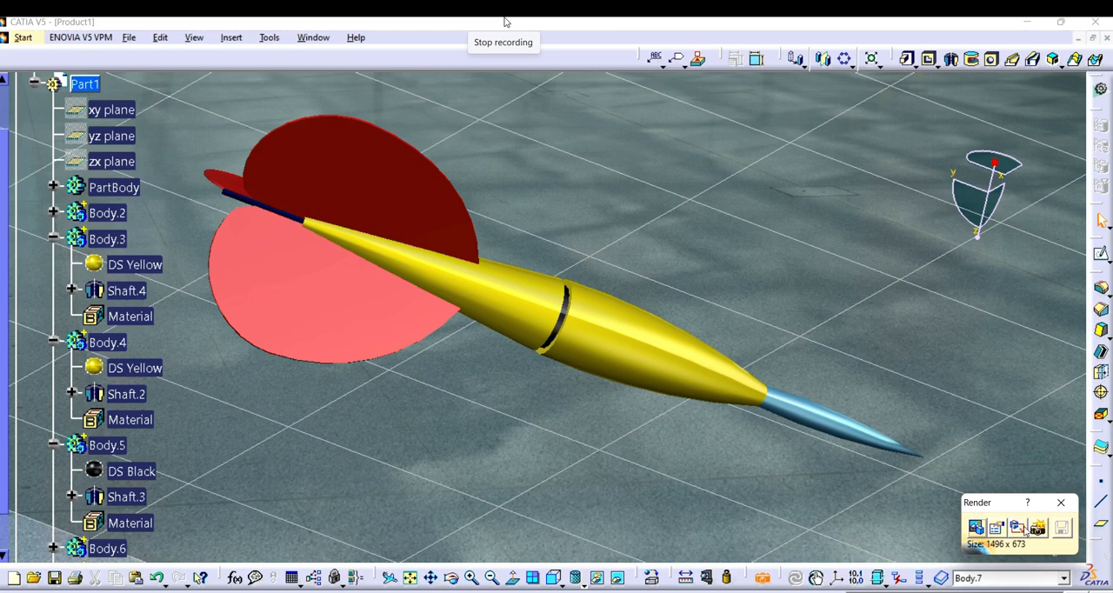
{"action": "left_click", "coordinate": [1037, 528]}
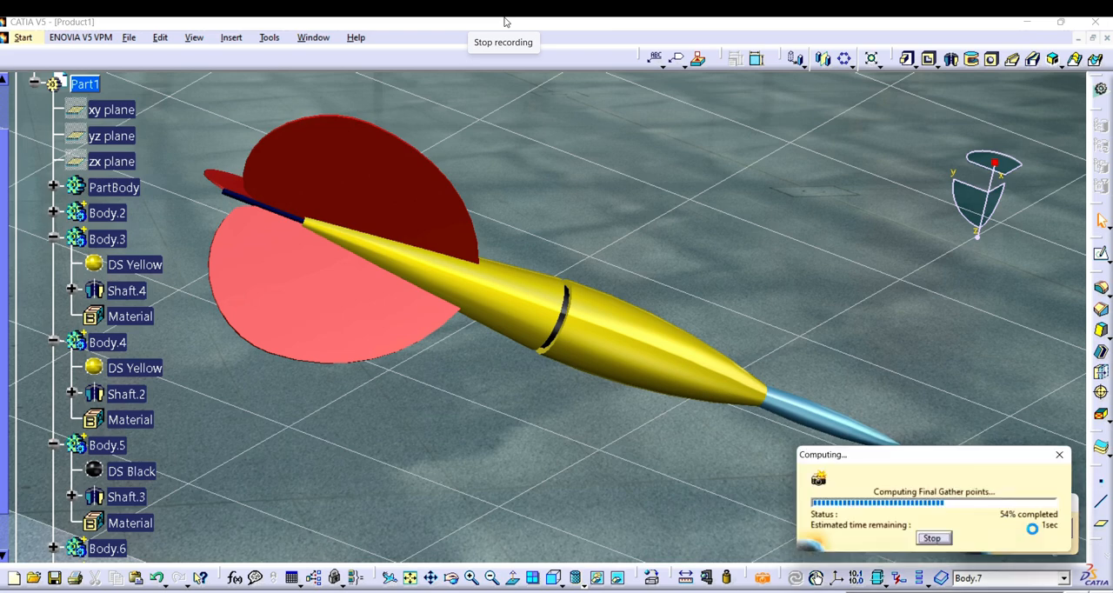